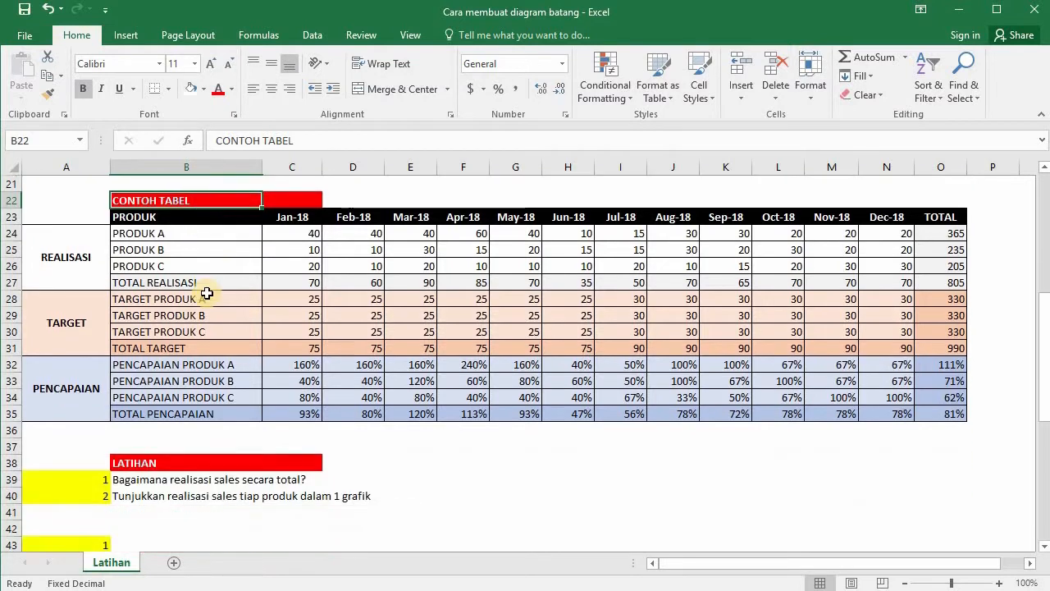
Step: Review the LATIHAN exercise heading and the STRUKTUR TABEL layout with its REALISASI, TARGET and PENCAPAIAN sections
{"action": "left_click", "coordinate": [200, 298]}
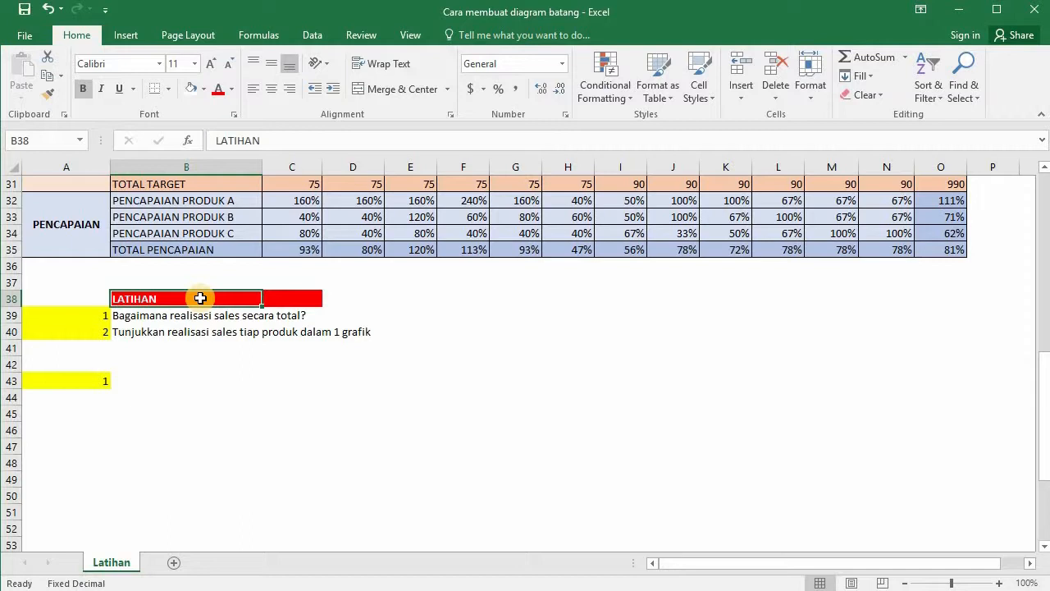
{"action": "scroll", "coordinate": [200, 298], "scroll_direction": "up", "scroll_amount": 10}
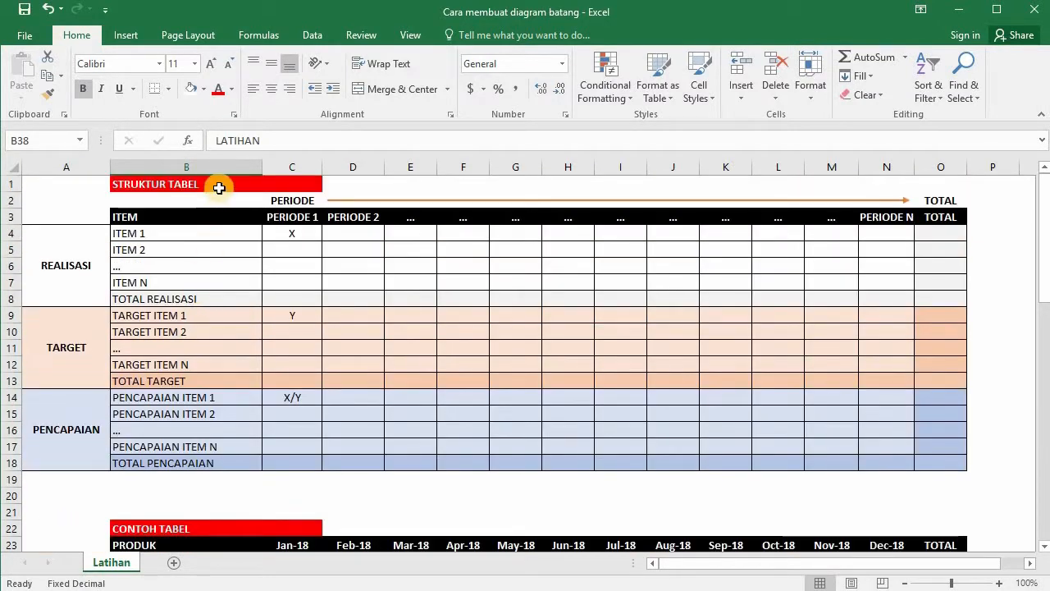
{"action": "left_click", "coordinate": [219, 188]}
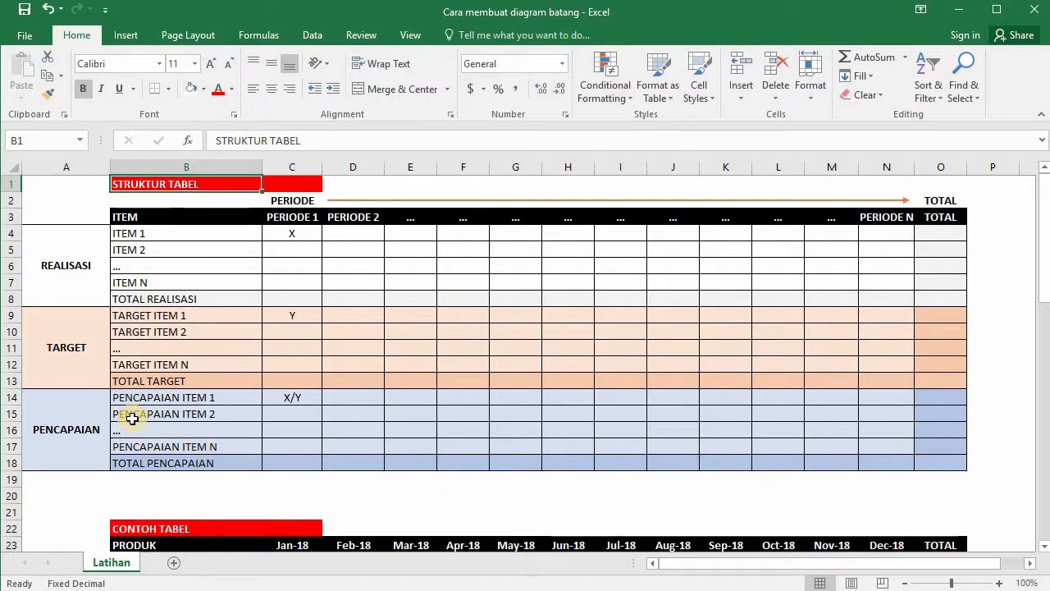
{"action": "left_click", "coordinate": [83, 245]}
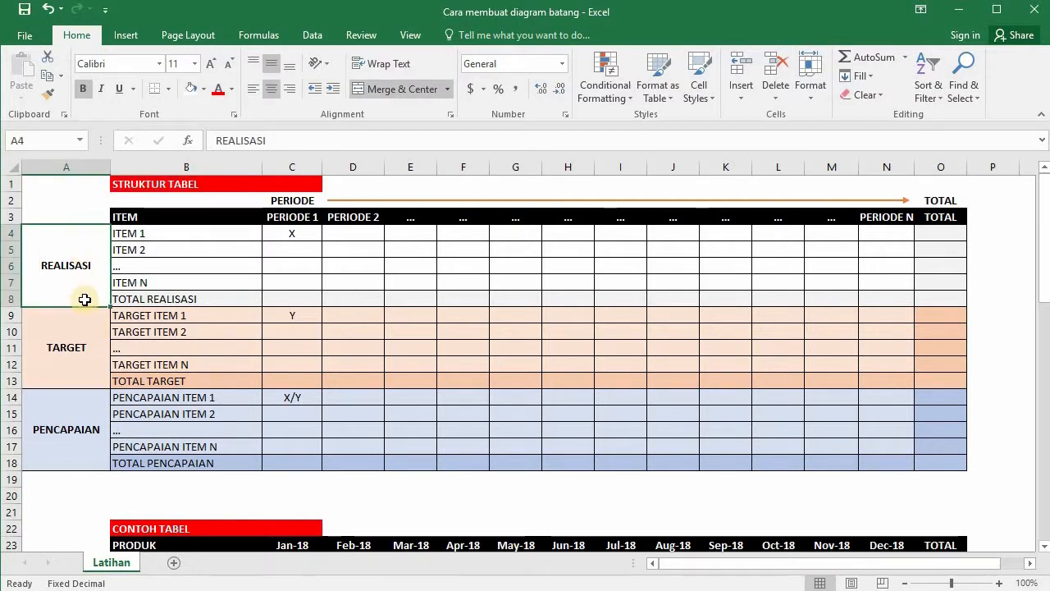
{"action": "left_click", "coordinate": [85, 328]}
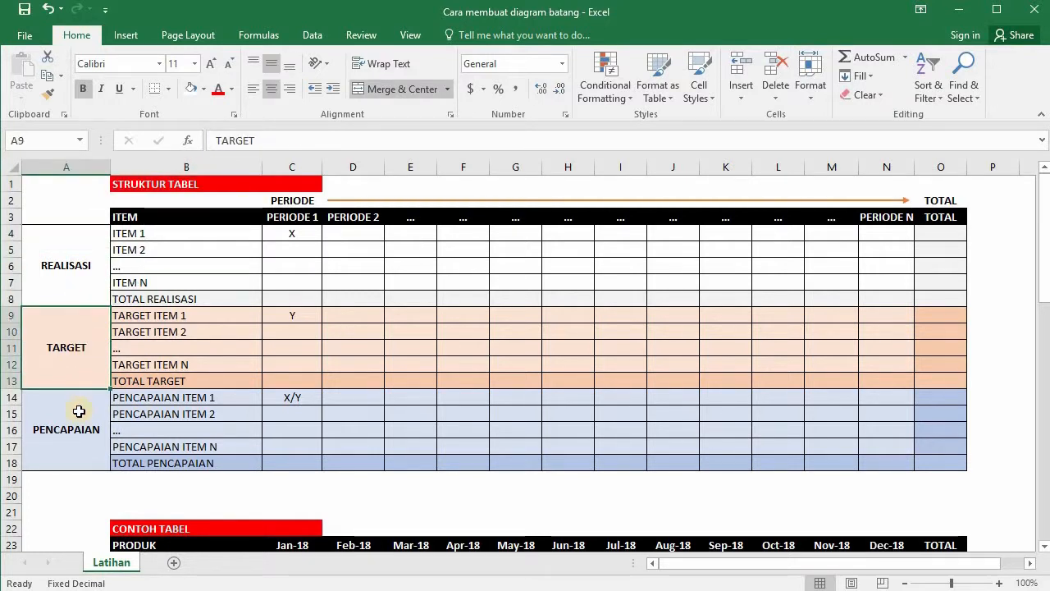
{"action": "left_click", "coordinate": [83, 409]}
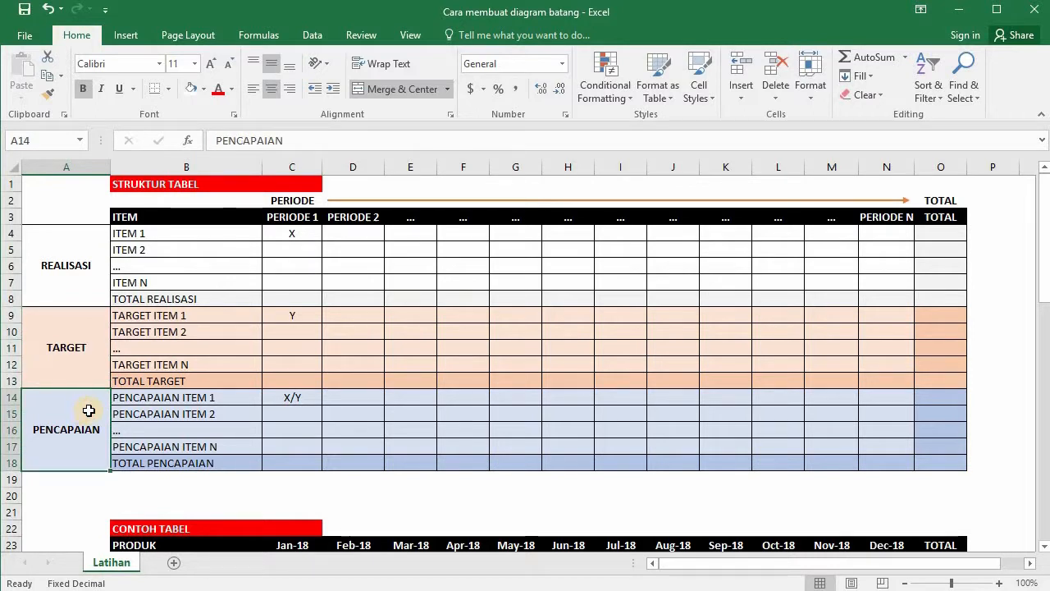
{"action": "left_click", "coordinate": [55, 242]}
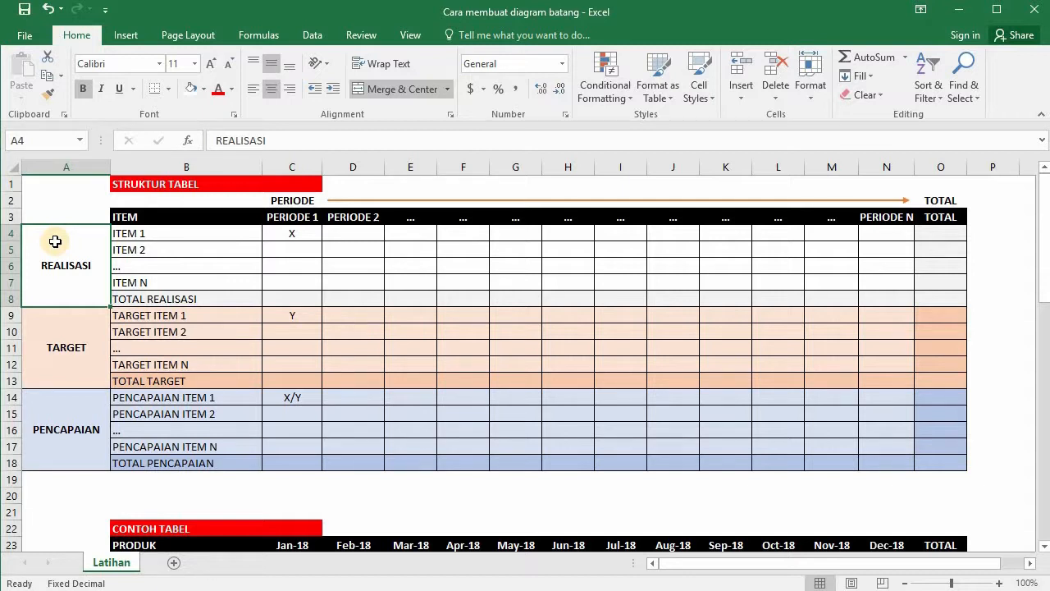
{"action": "left_click", "coordinate": [99, 328]}
{"action": "left_click", "coordinate": [96, 401]}
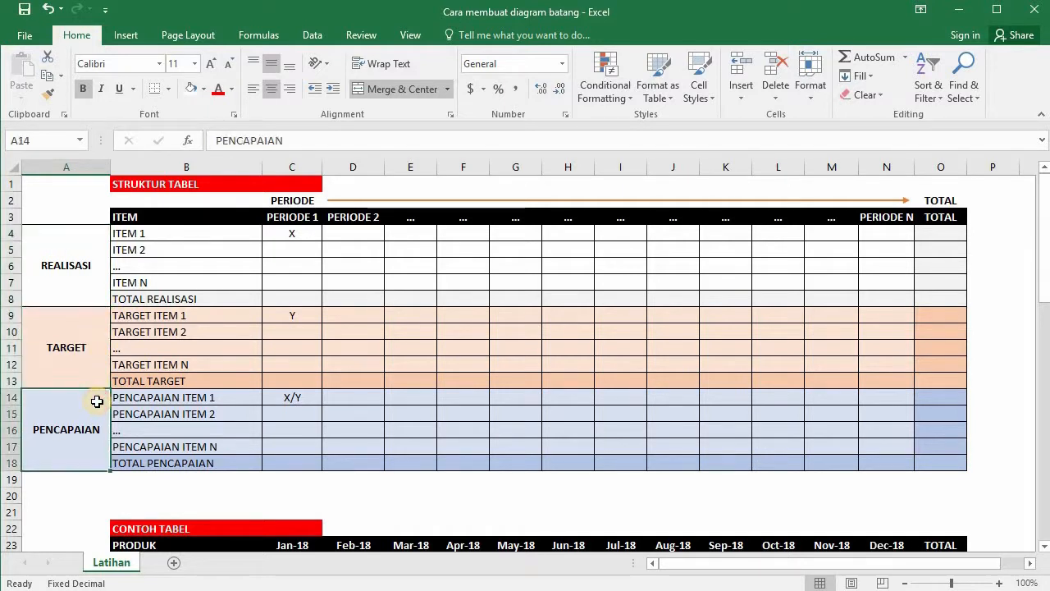
Step: Examine the item column and the REALISASI rows from ITEM 1 to ITEM N, including the TOTAL REALISASI row
{"action": "left_click", "coordinate": [232, 165]}
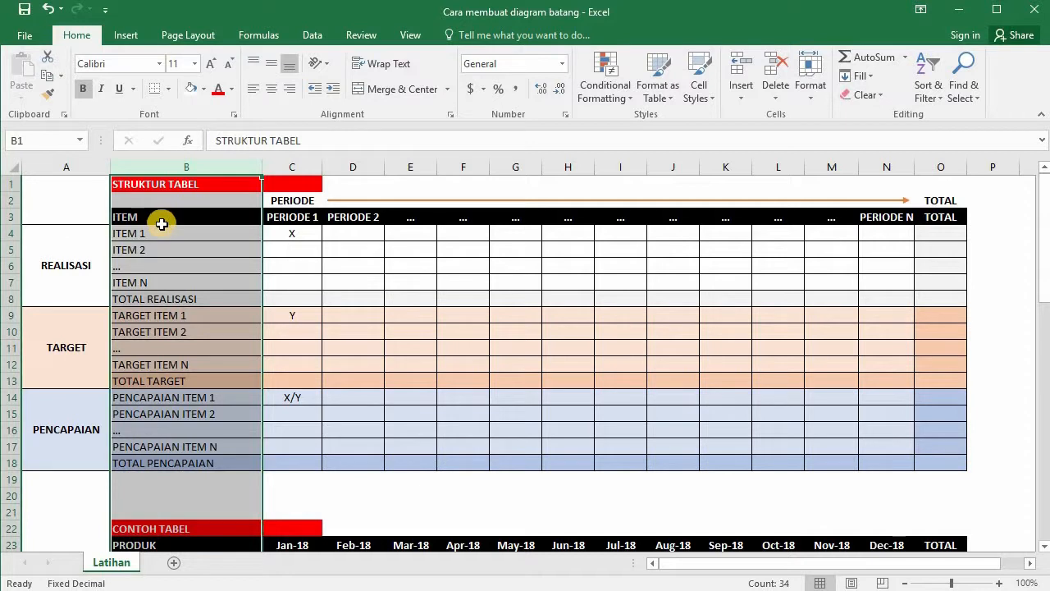
{"action": "left_click", "coordinate": [103, 246]}
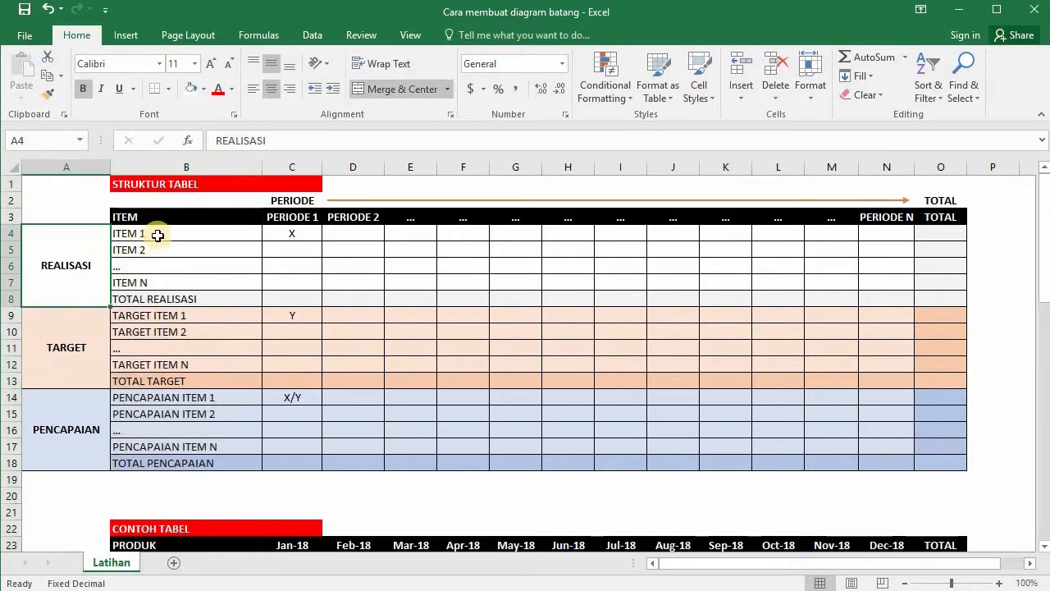
{"action": "left_click", "coordinate": [155, 235]}
{"action": "left_click", "coordinate": [159, 251]}
{"action": "left_click", "coordinate": [159, 281]}
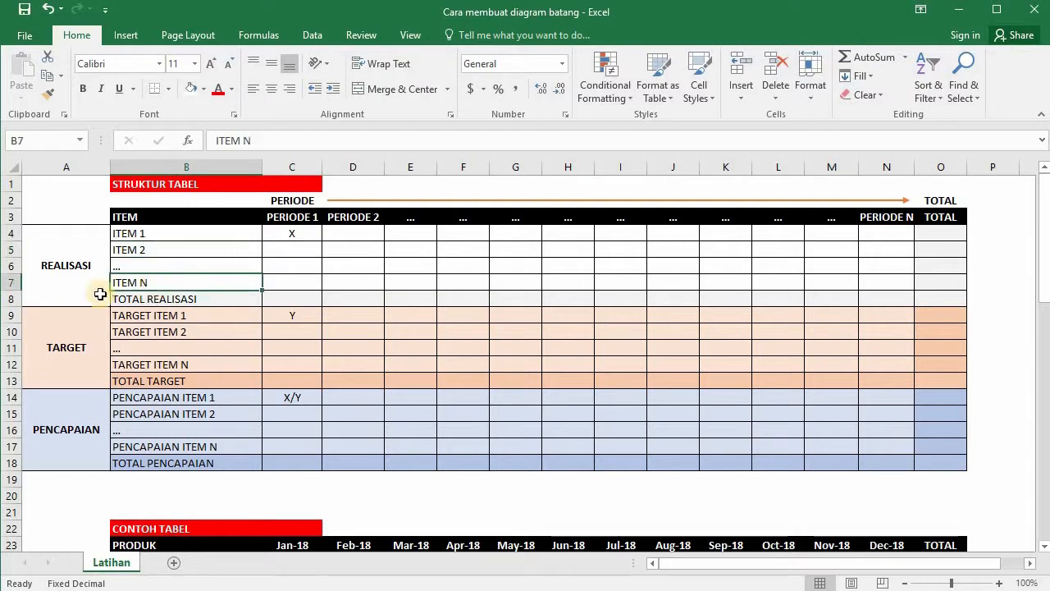
{"action": "left_click", "coordinate": [9, 300]}
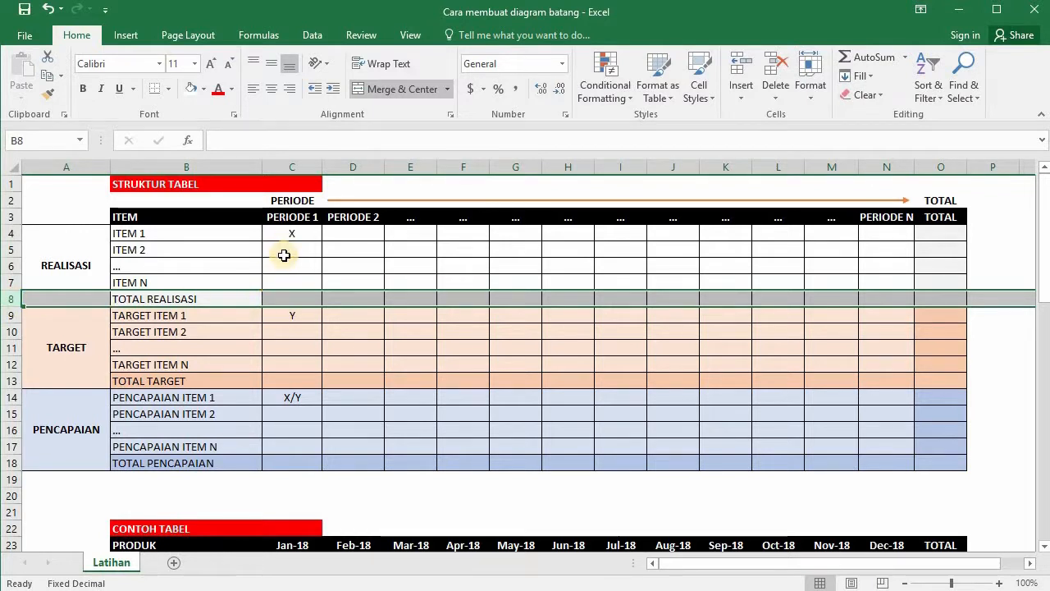
{"action": "left_click", "coordinate": [289, 299]}
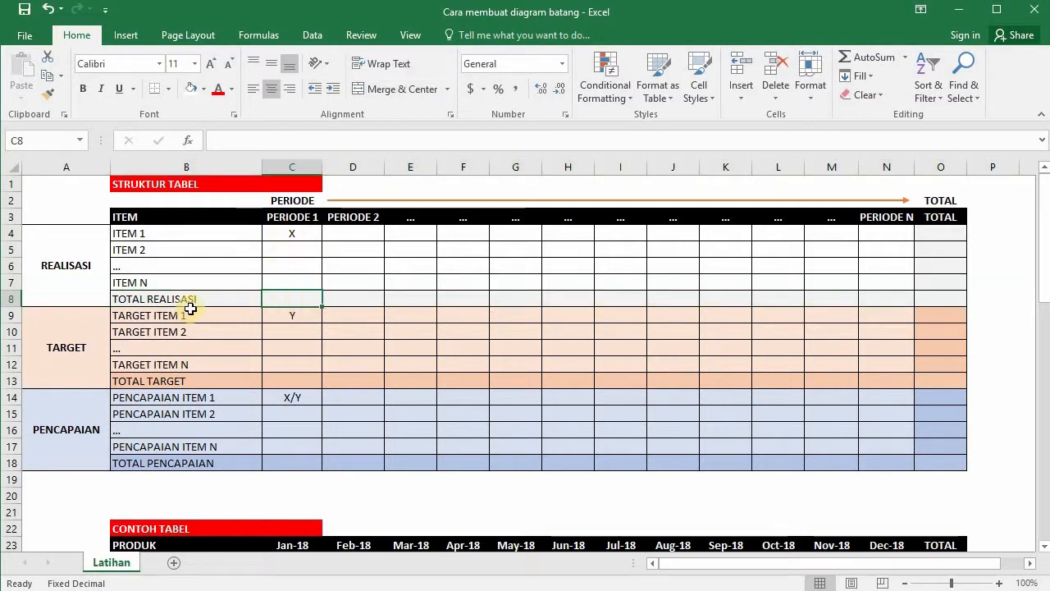
Step: Examine the TARGET and PENCAPAIAN item rows and how the PERIODE 1 achievement placeholder relates to the realisation and target placeholders
{"action": "left_click", "coordinate": [99, 329]}
{"action": "left_click", "coordinate": [189, 315]}
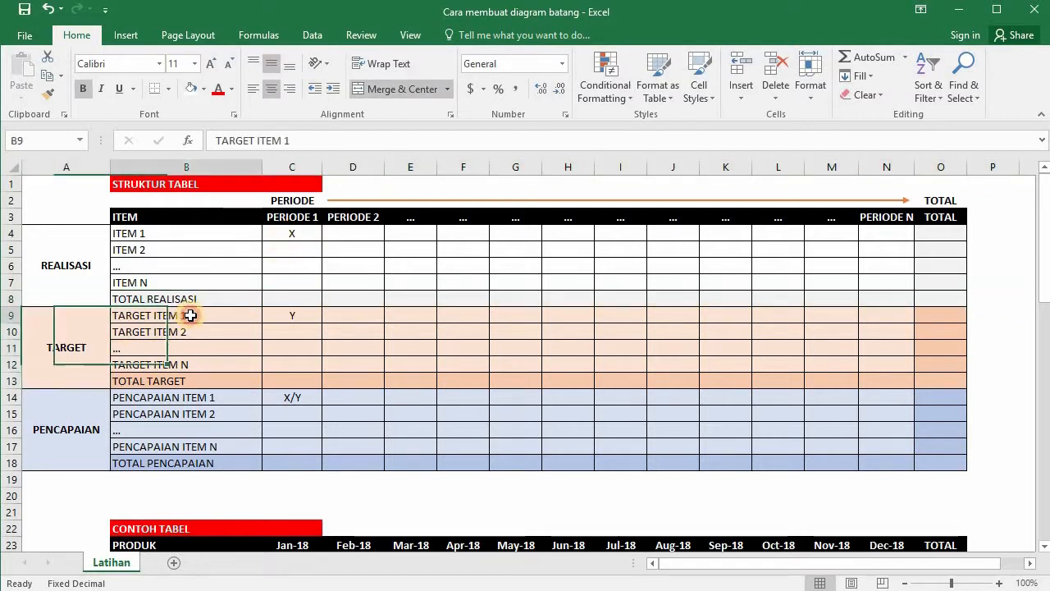
{"action": "left_click", "coordinate": [197, 329]}
{"action": "left_click", "coordinate": [197, 367]}
{"action": "left_click", "coordinate": [196, 379]}
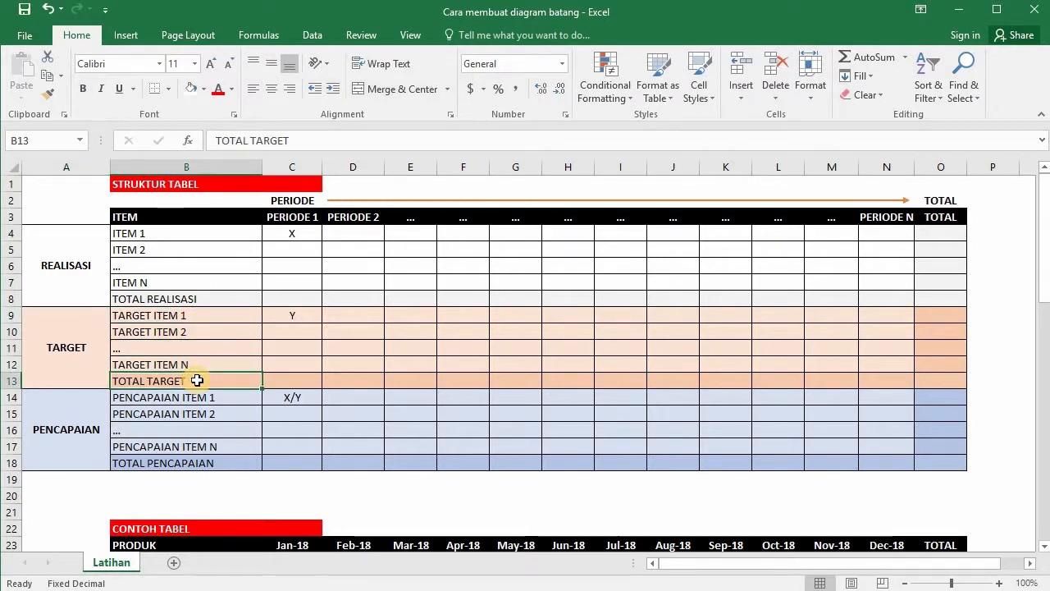
{"action": "left_click", "coordinate": [194, 394]}
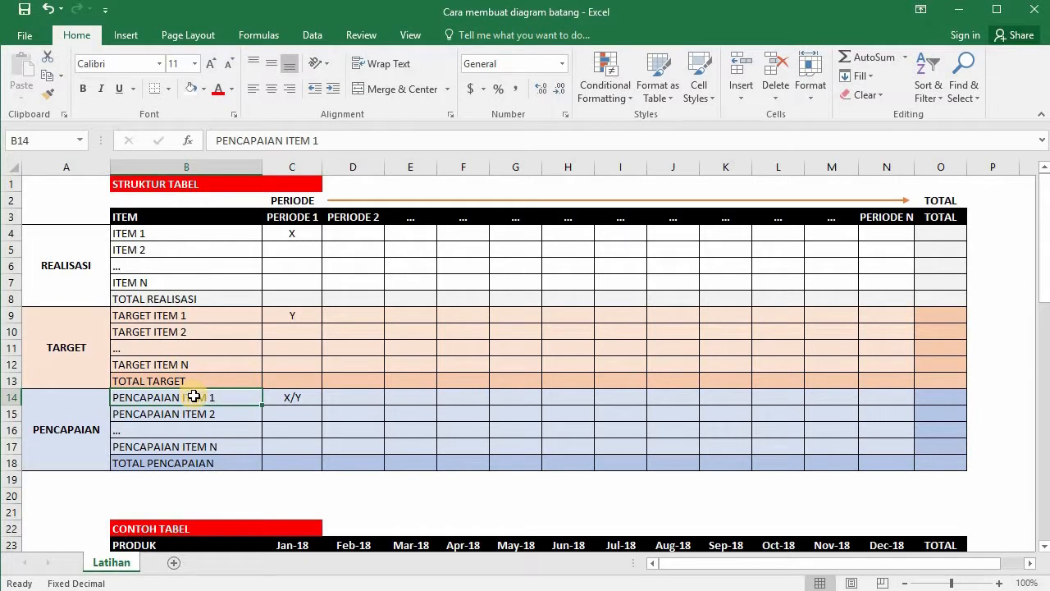
{"action": "left_click", "coordinate": [237, 461]}
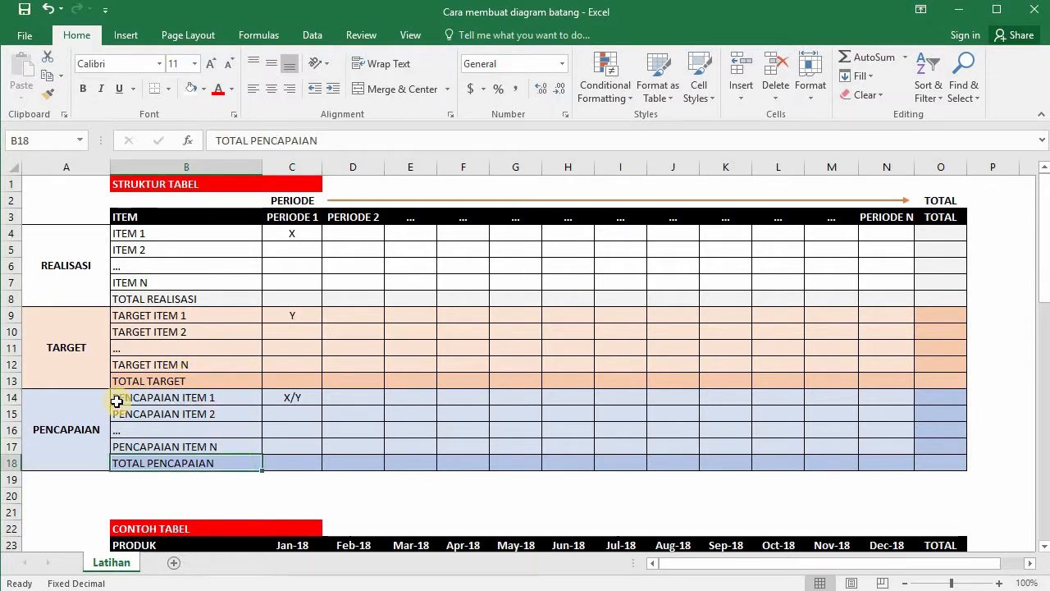
{"action": "left_click", "coordinate": [306, 398]}
{"action": "left_click", "coordinate": [260, 236]}
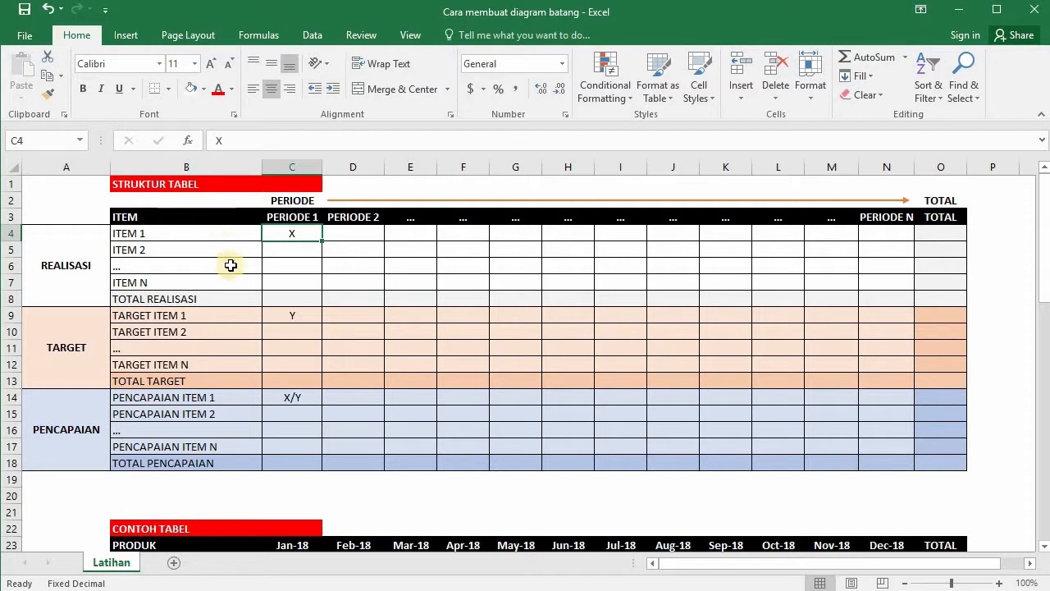
{"action": "left_click", "coordinate": [275, 316]}
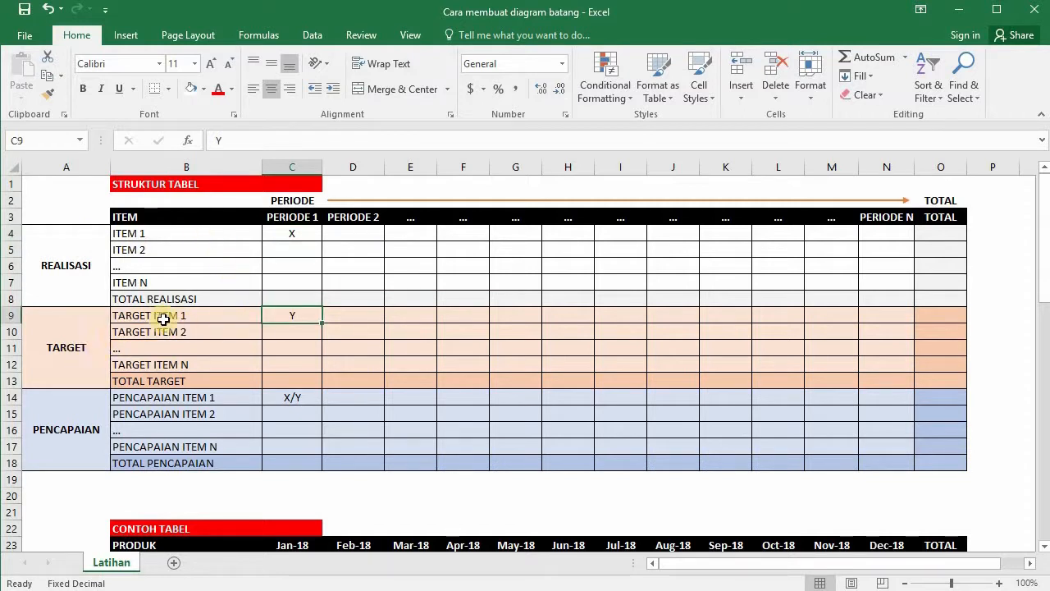
Step: Enter 20 as the PERIODE 1 value for both ITEM 2 in C5 and TARGET ITEM 2 in C10
{"action": "left_click", "coordinate": [281, 247]}
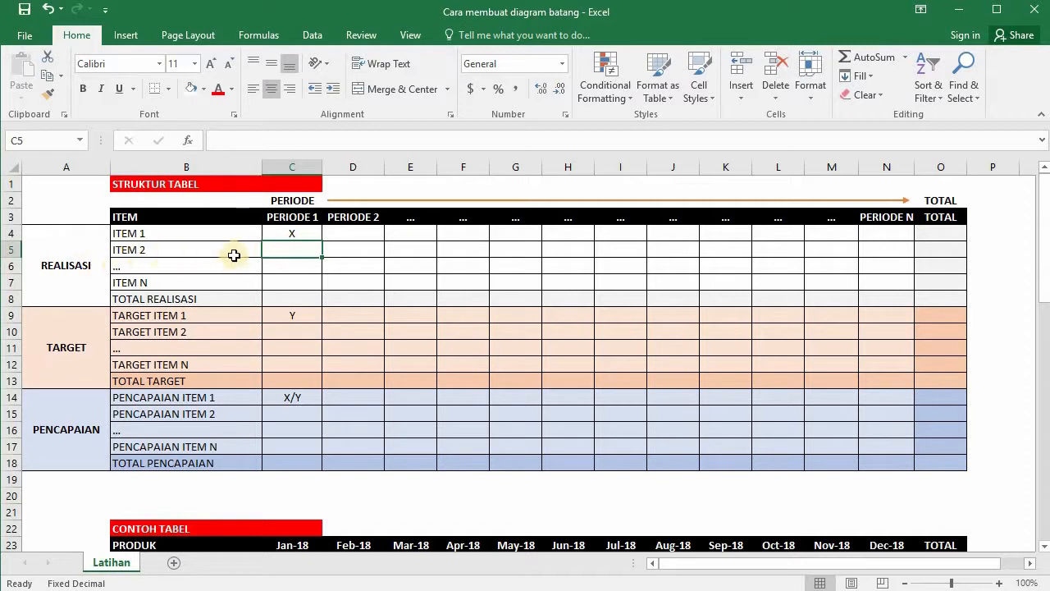
{"action": "type", "text": "20"}
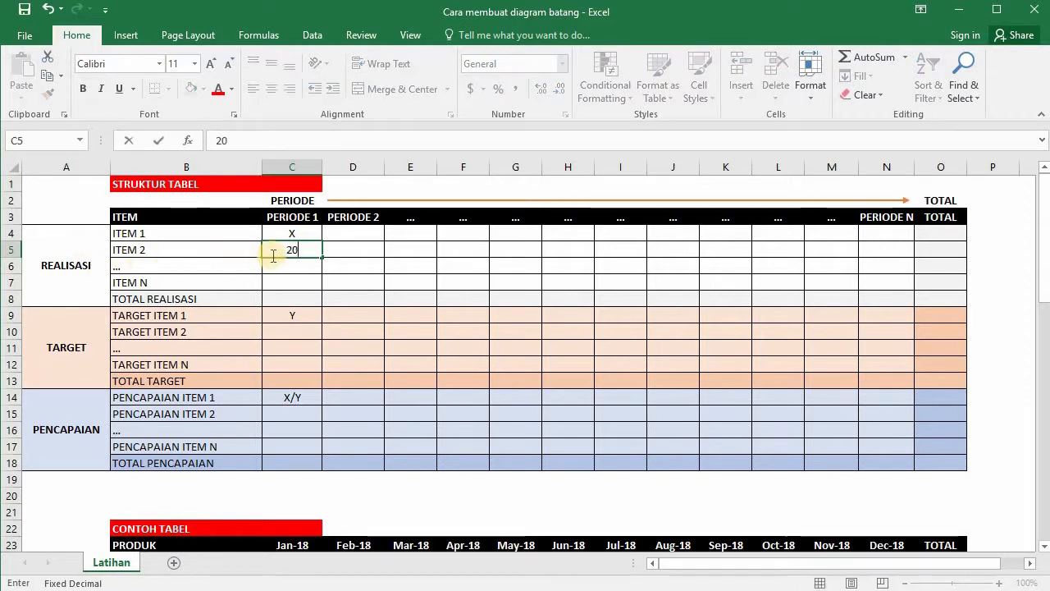
{"action": "left_click", "coordinate": [315, 326]}
{"action": "type", "text": "20"}
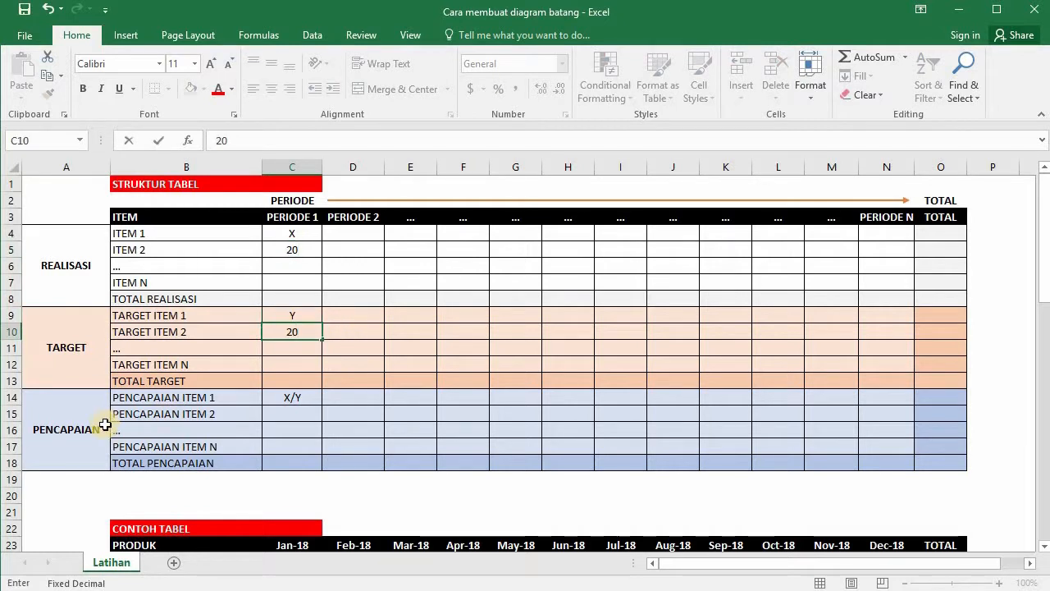
Step: Calculate the PERIODE 1 achievement of item 2 in C15 with the formula =C5/C10
{"action": "left_click", "coordinate": [279, 414]}
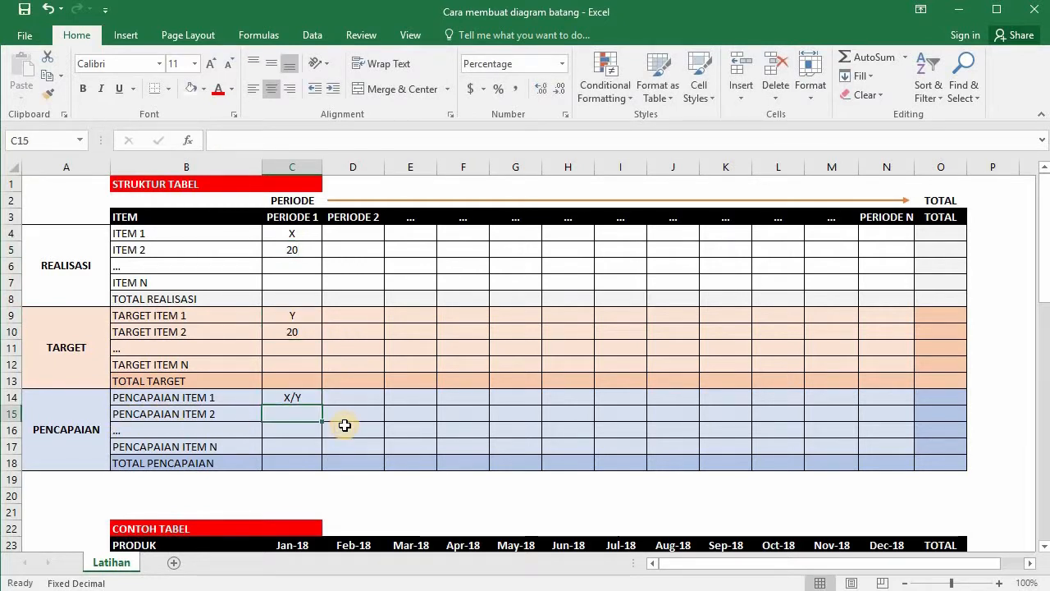
{"action": "type", "text": "="}
{"action": "left_click", "coordinate": [309, 248]}
{"action": "type", "text": "/"}
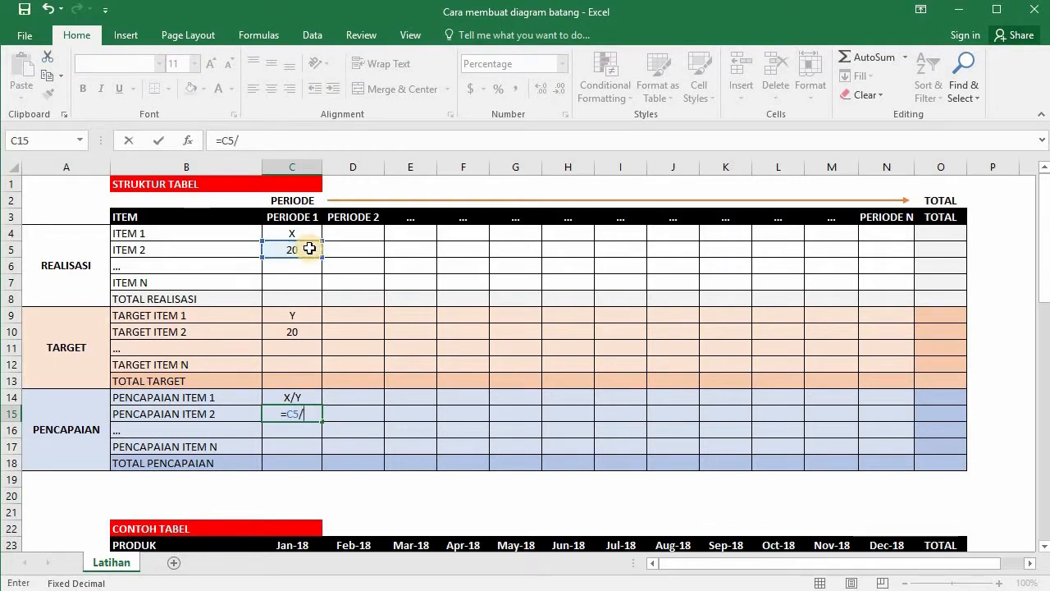
{"action": "left_click", "coordinate": [277, 332]}
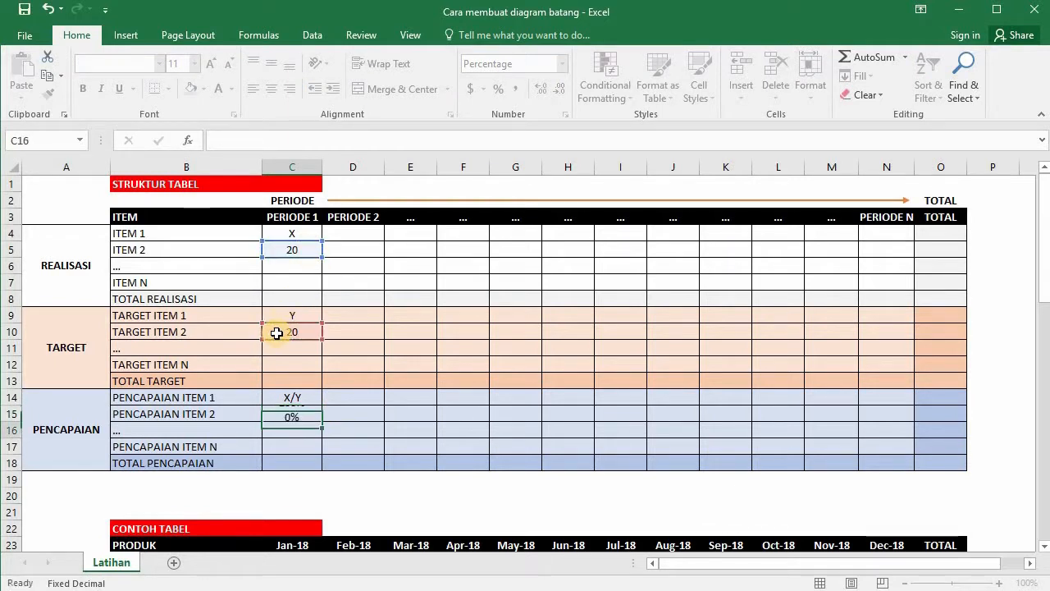
{"action": "key", "text": "Return"}
{"action": "left_click", "coordinate": [302, 414]}
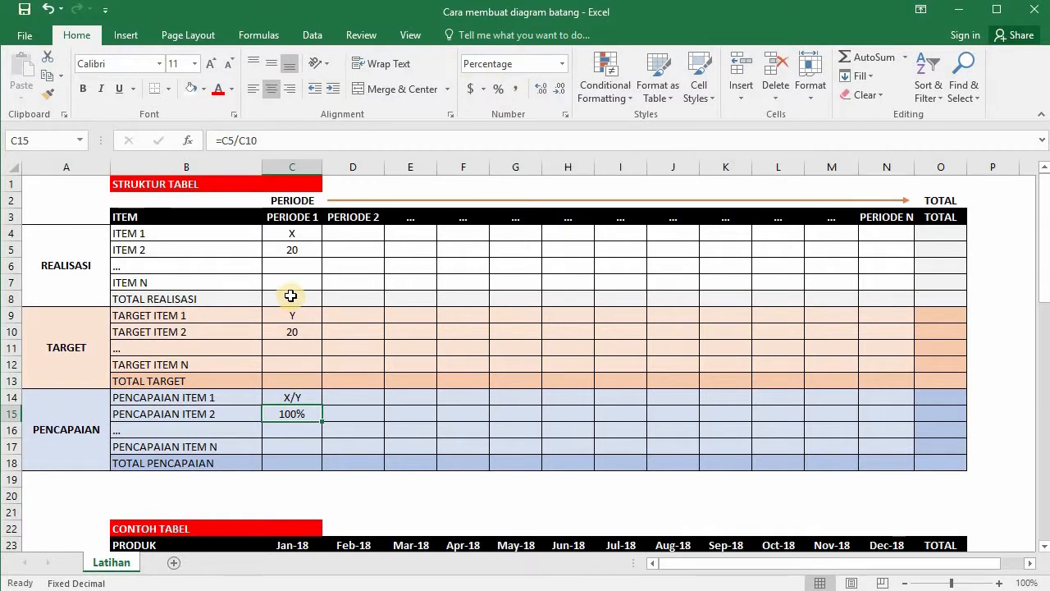
Step: Examine the period columns C to N, the TOTAL column O, and the total cells for ITEM 1 and PENCAPAIAN ITEM 1
{"action": "left_click_drag", "start_coordinate": [302, 169], "coordinate": [890, 159]}
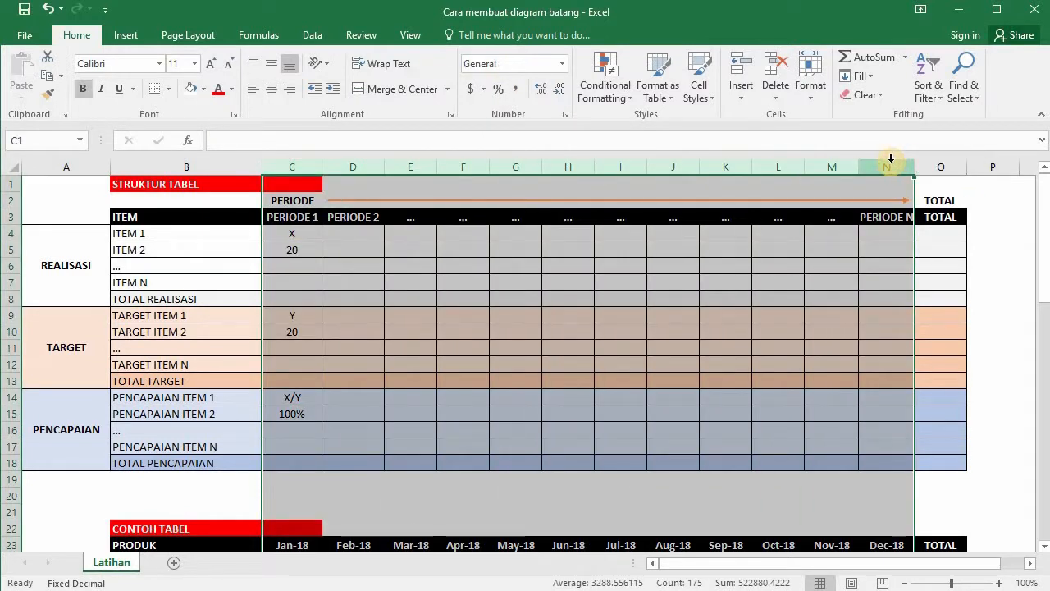
{"action": "left_click", "coordinate": [292, 218]}
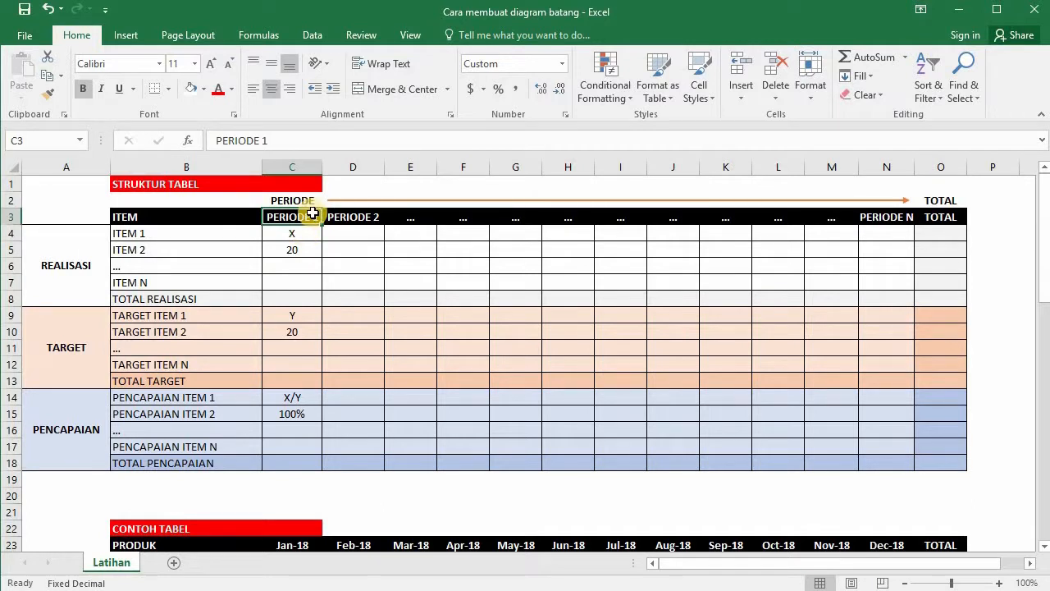
{"action": "left_click", "coordinate": [929, 158]}
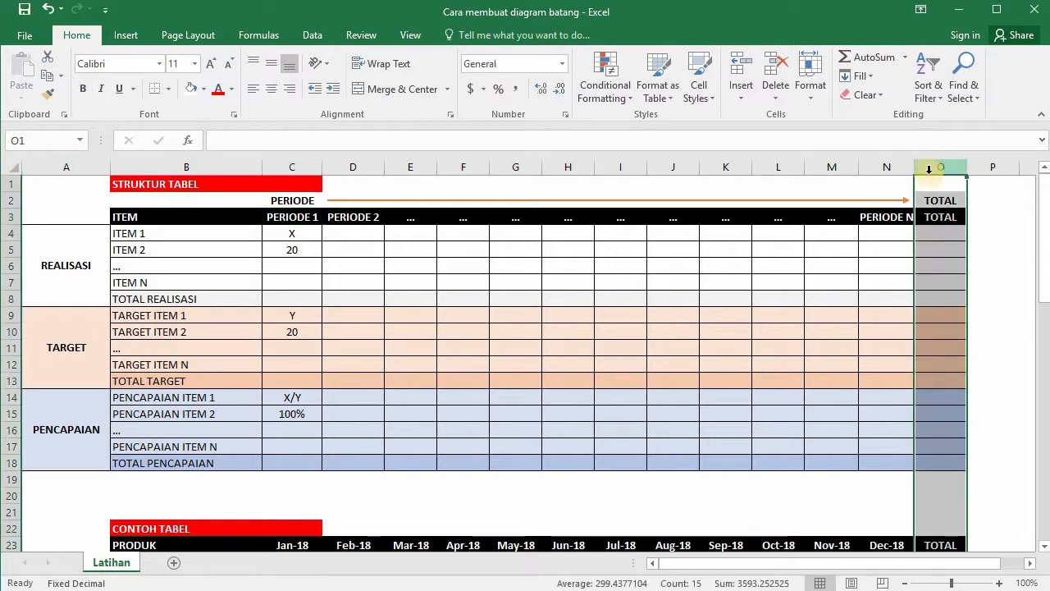
{"action": "left_click", "coordinate": [929, 233]}
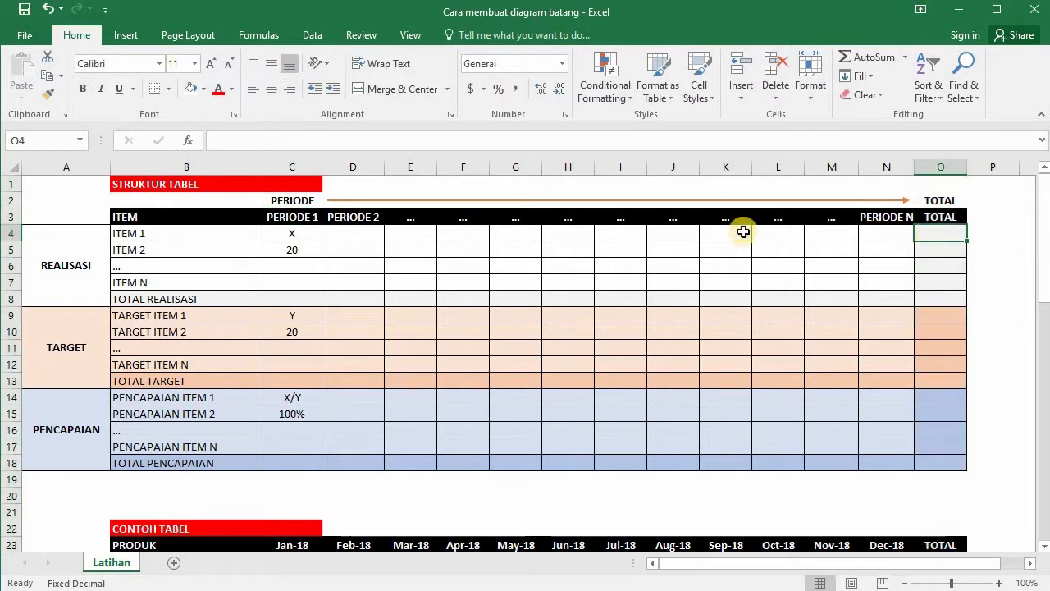
{"action": "left_click_drag", "start_coordinate": [300, 235], "coordinate": [878, 238]}
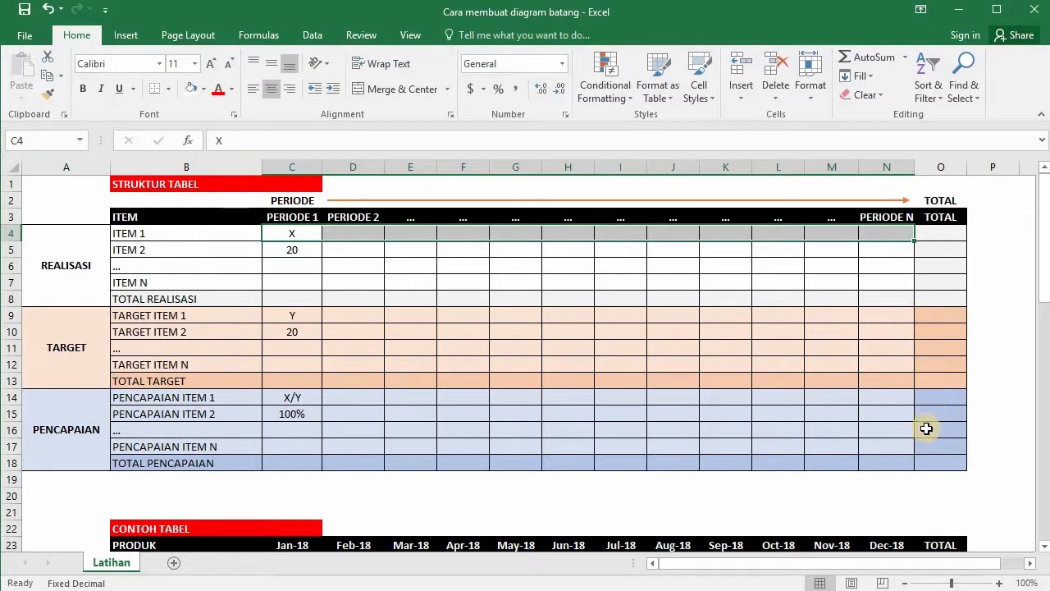
{"action": "left_click", "coordinate": [87, 394]}
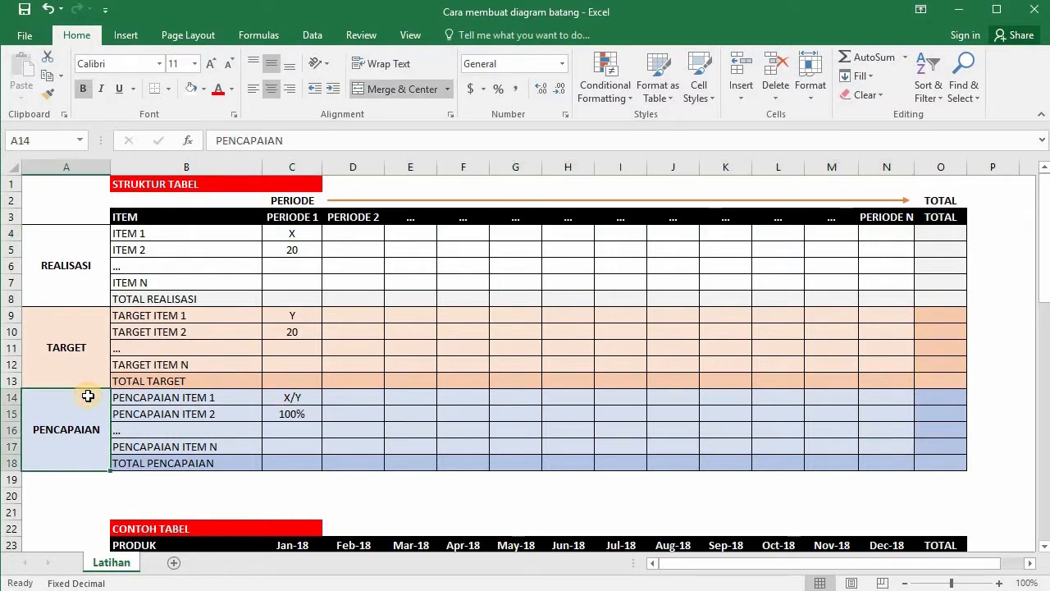
{"action": "left_click", "coordinate": [944, 399]}
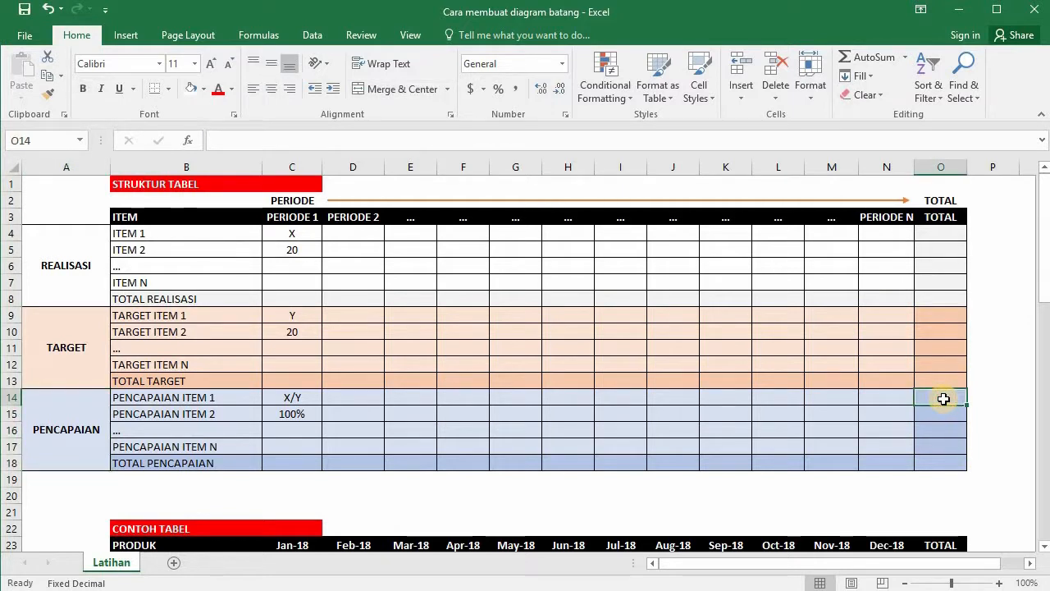
Step: Enter the TOTAL column placeholders for item 1: X in O4, Y in O9 and X/Y in O14
{"action": "left_click", "coordinate": [940, 233]}
{"action": "type", "text": "X"}
{"action": "left_click", "coordinate": [940, 315]}
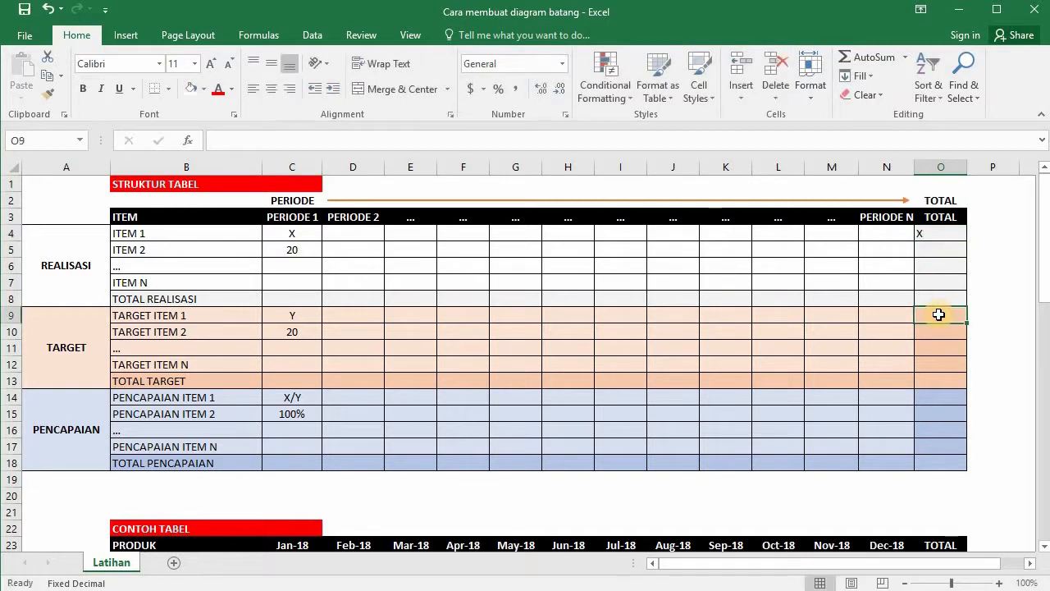
{"action": "type", "text": "Y"}
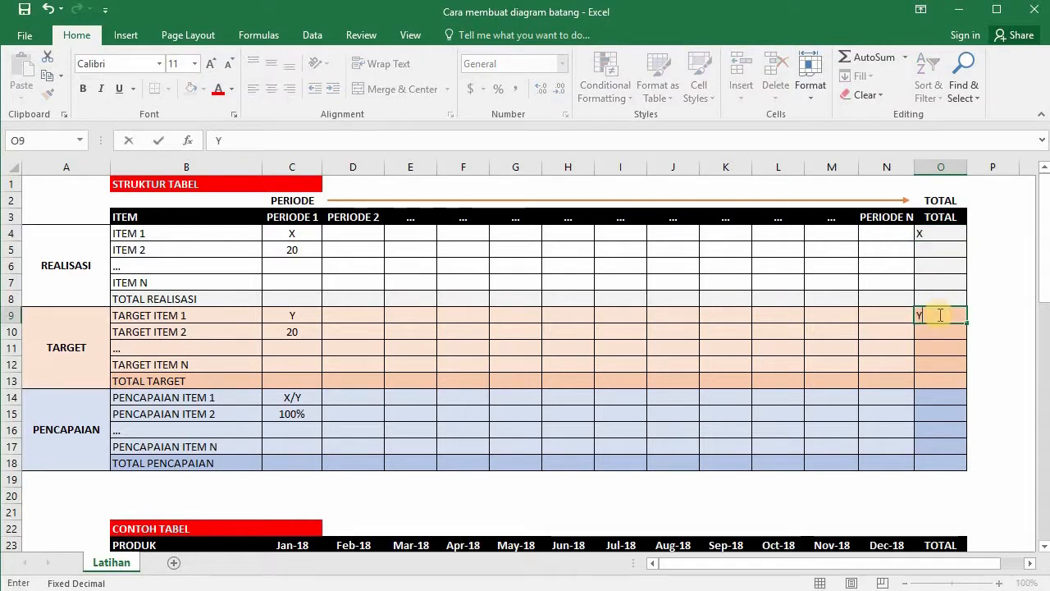
{"action": "left_click", "coordinate": [940, 400]}
{"action": "type", "text": "X/Y"}
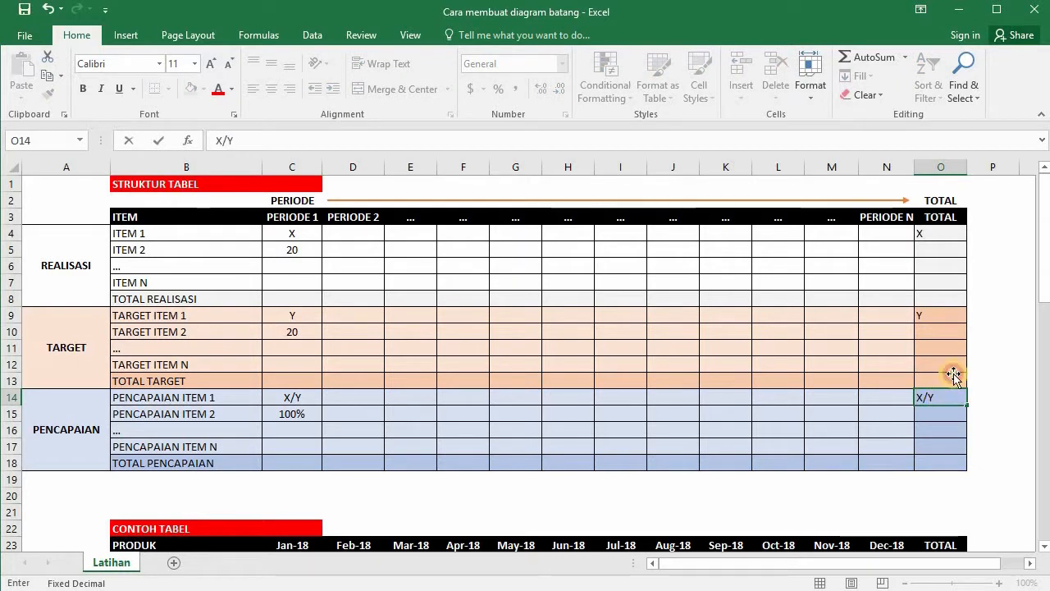
{"action": "left_click", "coordinate": [953, 374]}
Step: Enter the TOTAL values for item 2: 1000 as realisation in O5 and 1200 as target in O10
{"action": "left_click", "coordinate": [926, 251]}
{"action": "type", "text": "1000"}
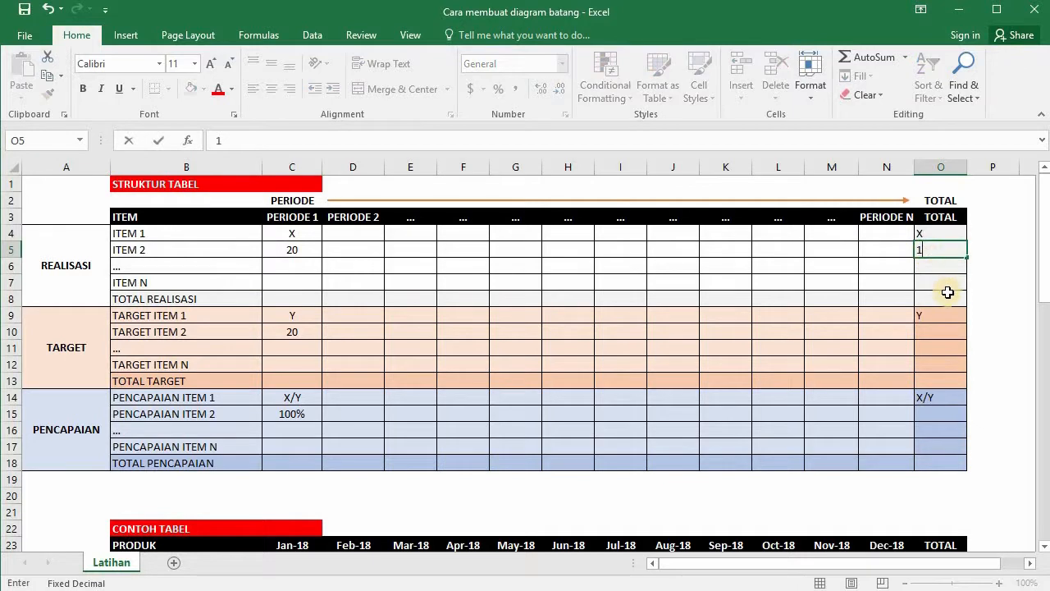
{"action": "left_click", "coordinate": [945, 332]}
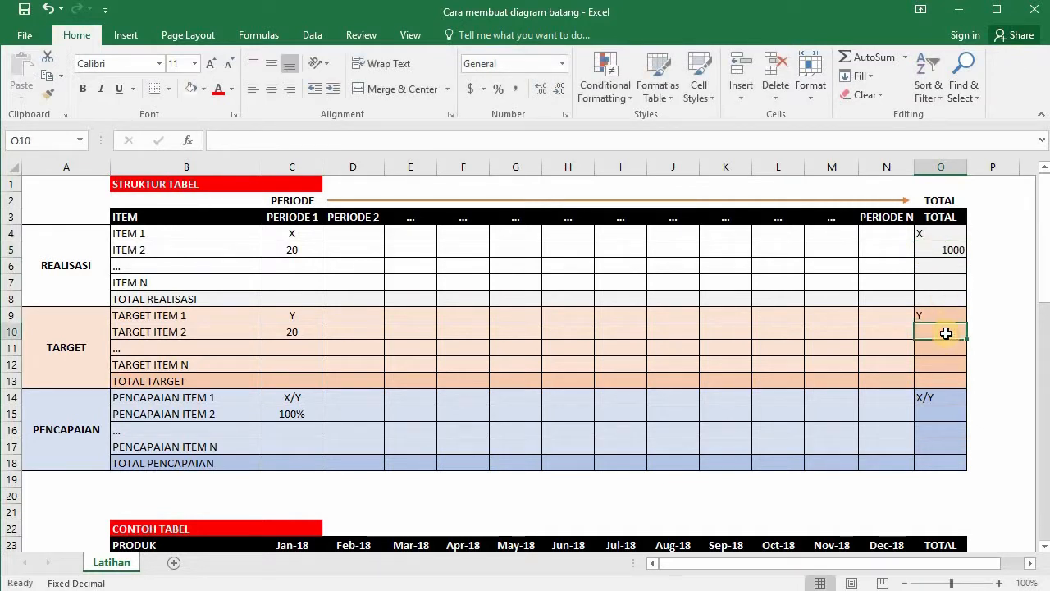
{"action": "type", "text": "1200"}
Step: Calculate the total achievement of item 2 in O15 with the formula =O5/O10 and format it as a percentage
{"action": "left_click", "coordinate": [950, 409]}
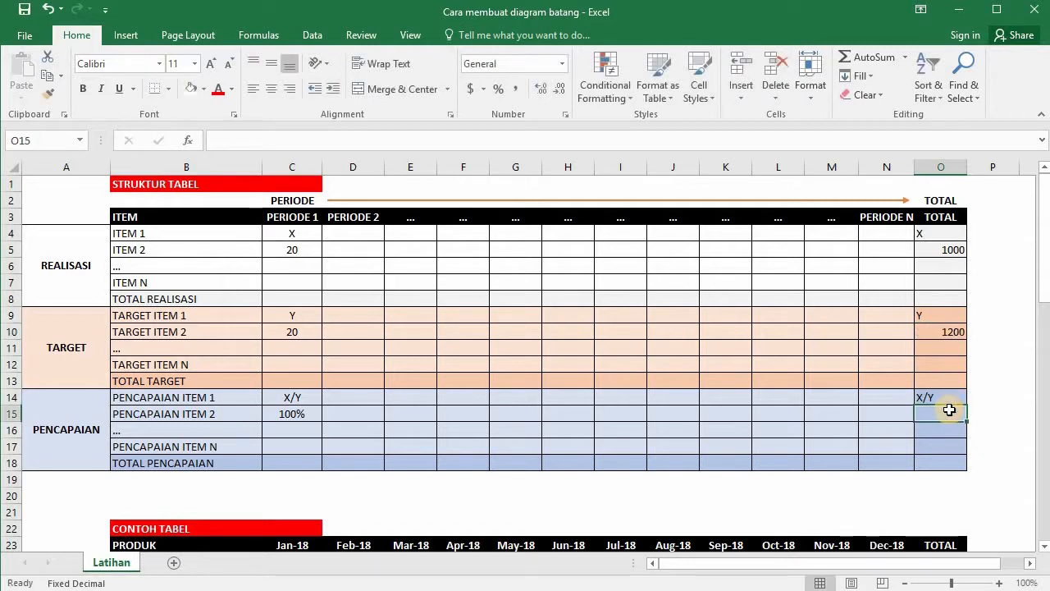
{"action": "type", "text": "="}
{"action": "left_click", "coordinate": [948, 250]}
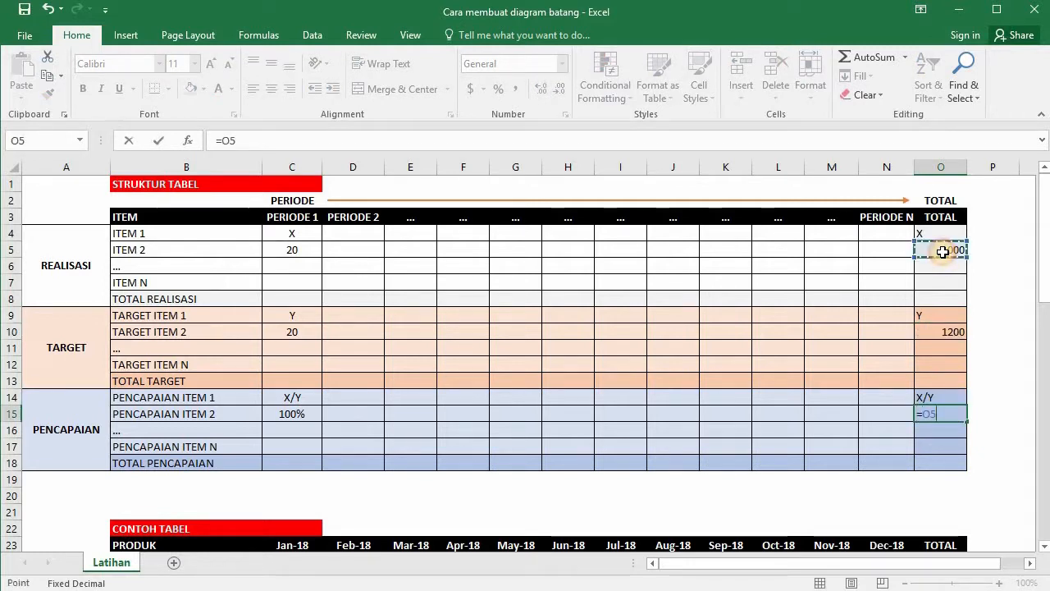
{"action": "type", "text": "/"}
{"action": "left_click", "coordinate": [942, 332]}
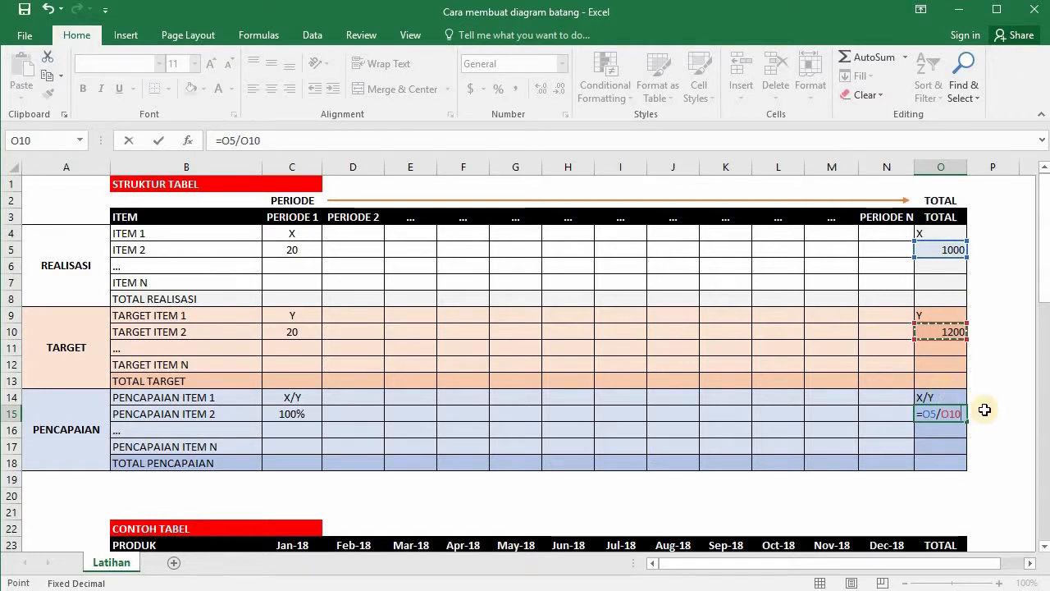
{"action": "key", "text": "Return"}
{"action": "key", "text": "Up"}
{"action": "left_click", "coordinate": [496, 90]}
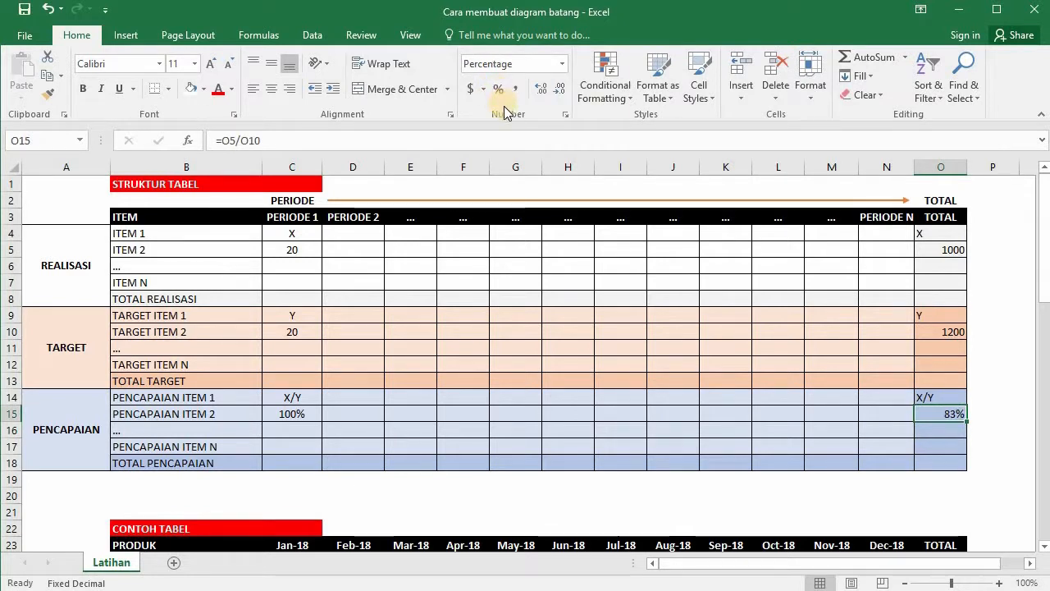
{"action": "key", "text": "Up"}
Step: Enter the PERIODE 1 totals: 30 for TOTAL REALISASI in C8 and 40 for TOTAL TARGET in C13
{"action": "left_click", "coordinate": [246, 463]}
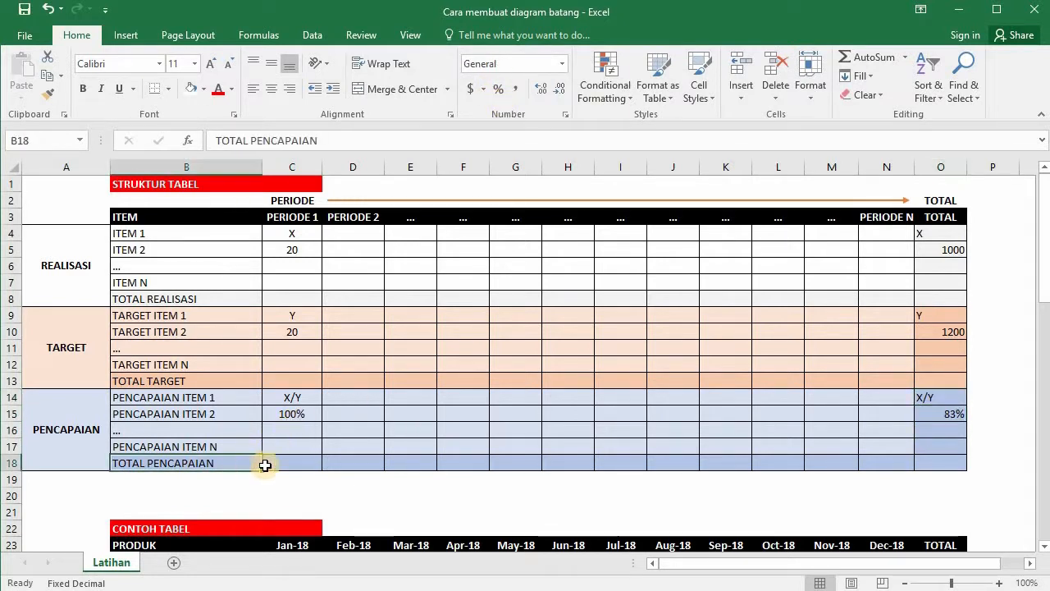
{"action": "left_click", "coordinate": [286, 463]}
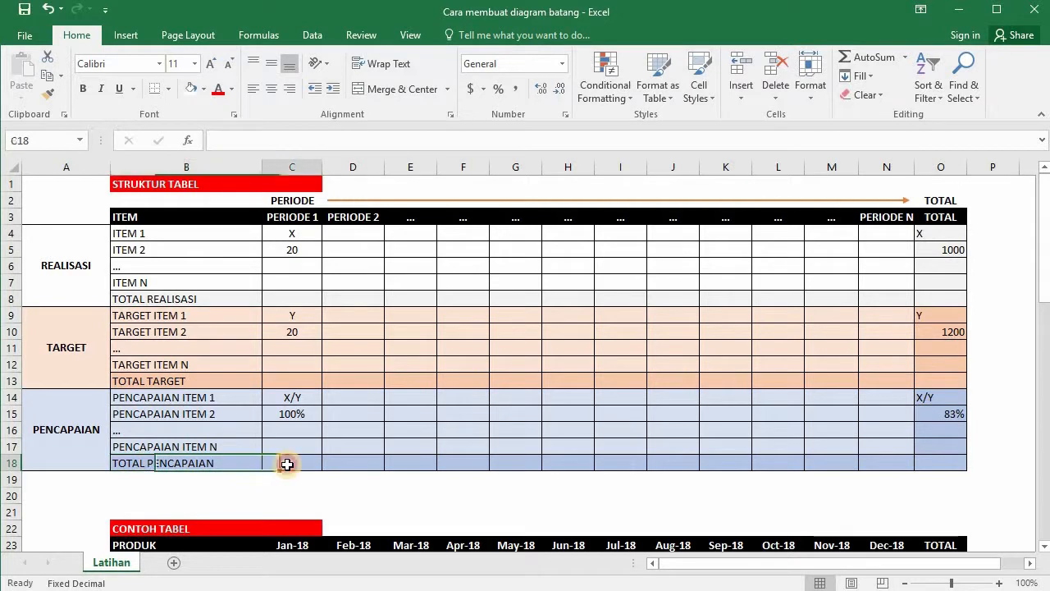
{"action": "left_click", "coordinate": [302, 302]}
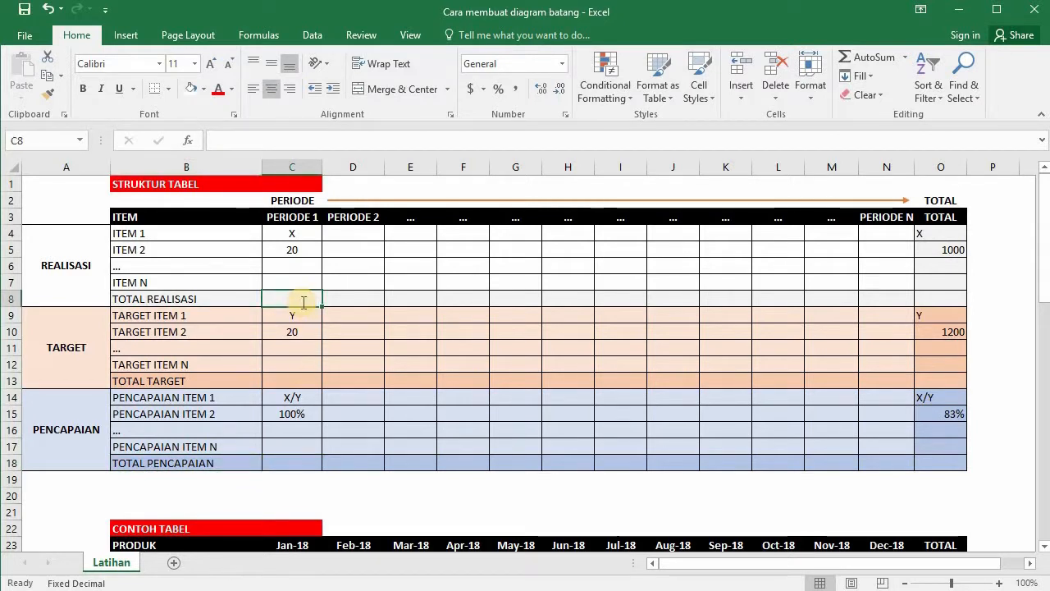
{"action": "type", "text": "30"}
{"action": "left_click", "coordinate": [298, 384]}
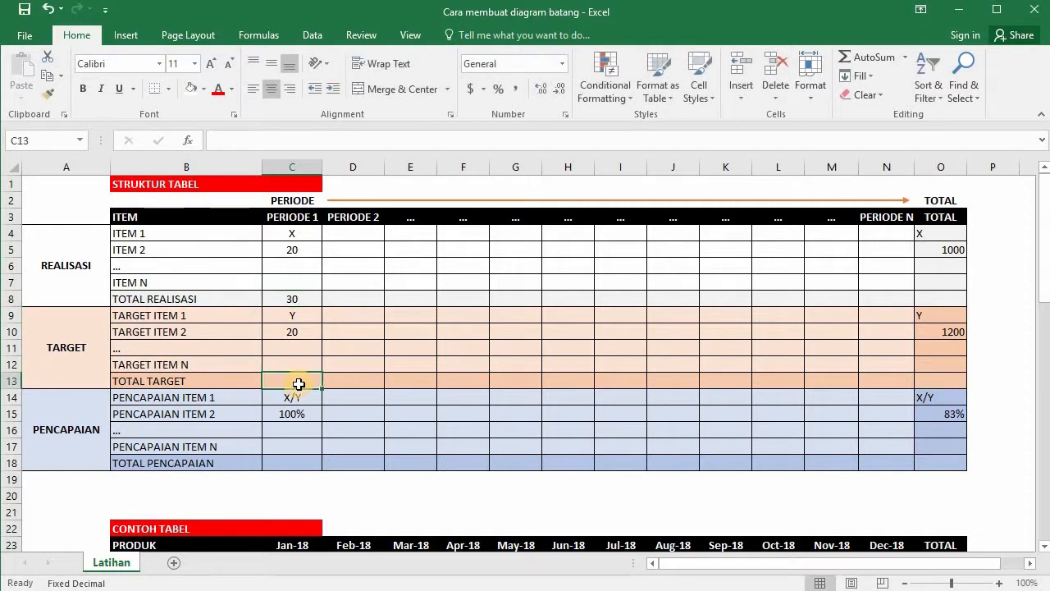
{"action": "type", "text": "40"}
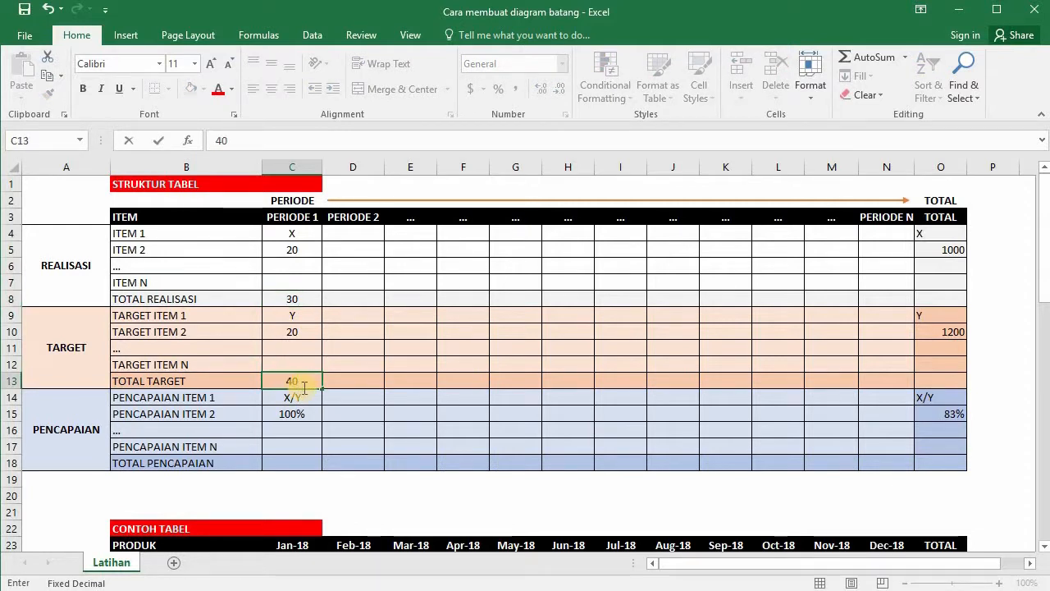
Step: Calculate the PERIODE 1 TOTAL PENCAPAIAN in C18 with the formula =C8/C13 and format it as a percentage
{"action": "left_click", "coordinate": [299, 462]}
{"action": "type", "text": "="}
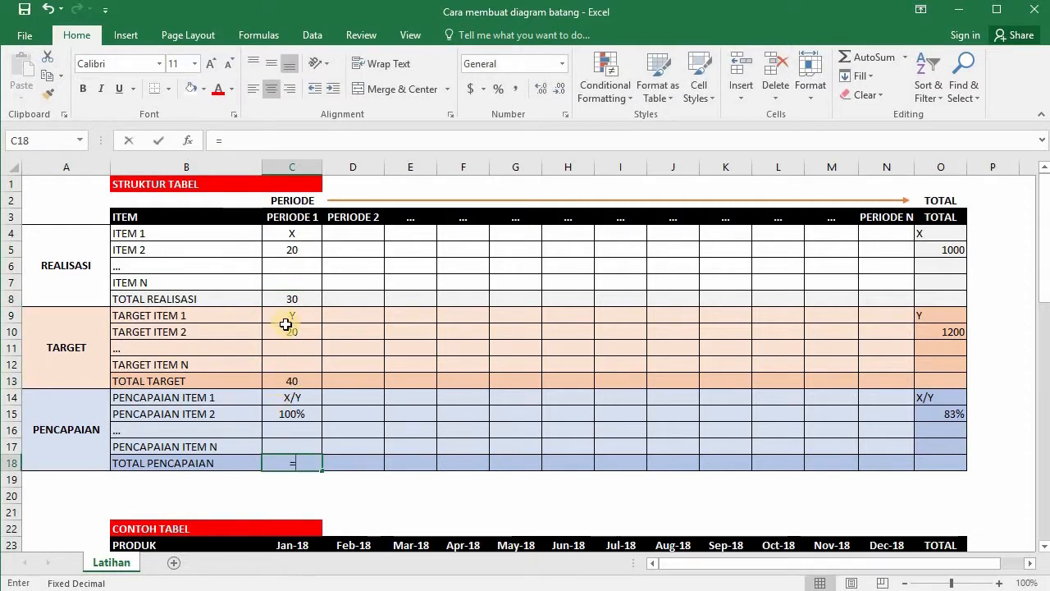
{"action": "left_click", "coordinate": [284, 299]}
{"action": "type", "text": "/"}
{"action": "left_click", "coordinate": [295, 382]}
{"action": "key", "text": "Return"}
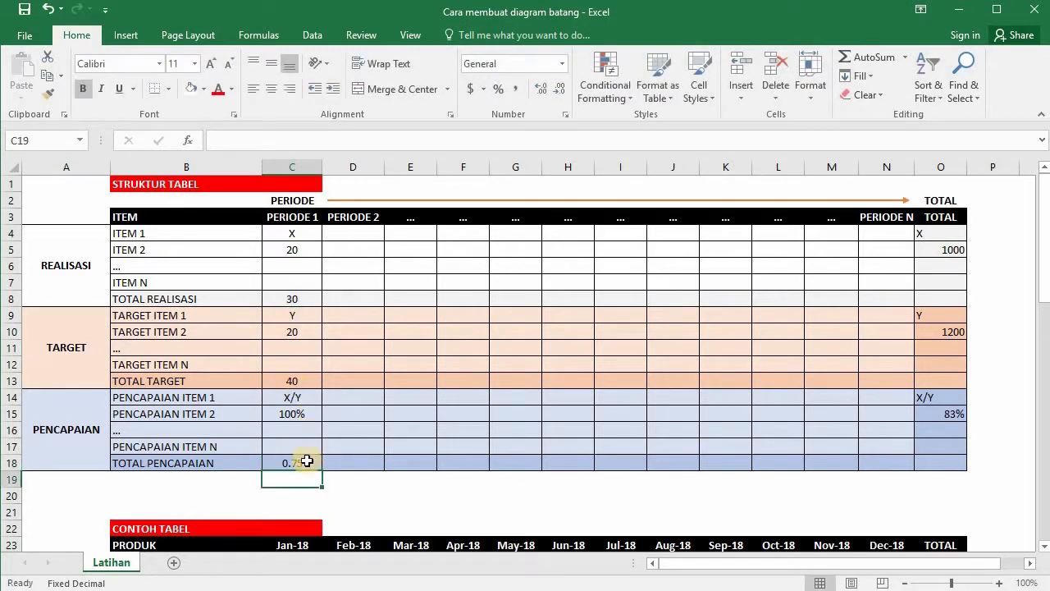
{"action": "left_click", "coordinate": [306, 462]}
{"action": "left_click", "coordinate": [498, 90]}
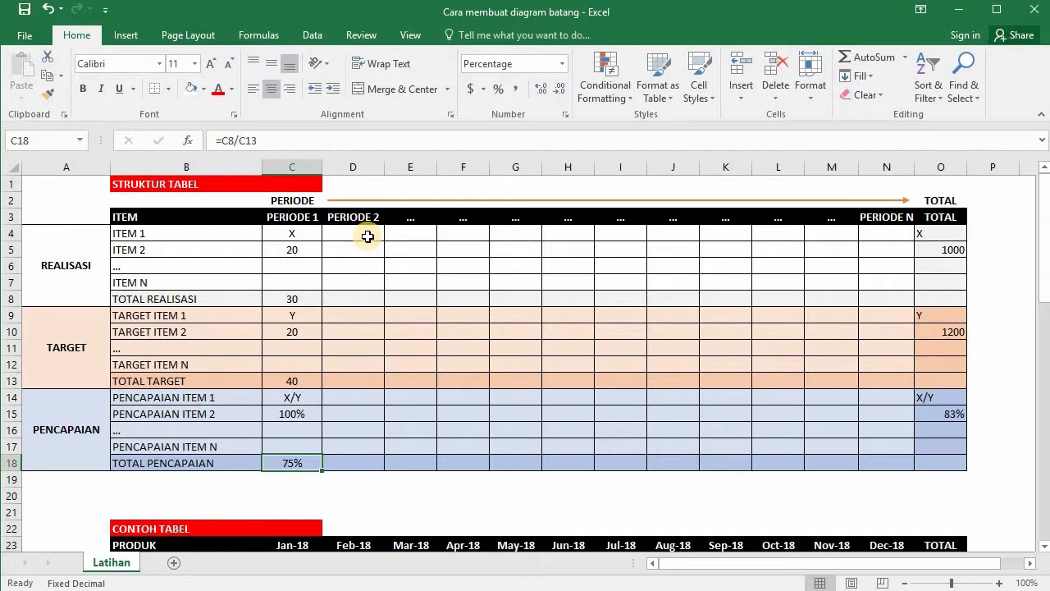
Step: Examine the CONTOH TABEL and the cells that the Jan-18 PENCAPAIAN PRODUK A formula in C32 refers to
{"action": "left_click", "coordinate": [81, 489]}
{"action": "scroll", "coordinate": [84, 482], "scroll_direction": "down", "scroll_amount": 6}
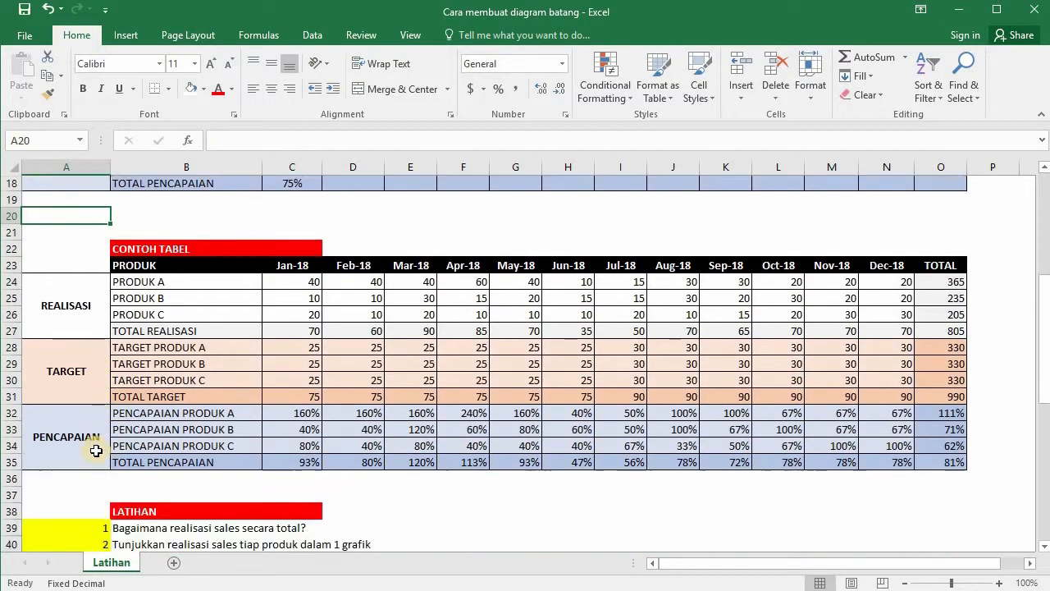
{"action": "left_click", "coordinate": [205, 233]}
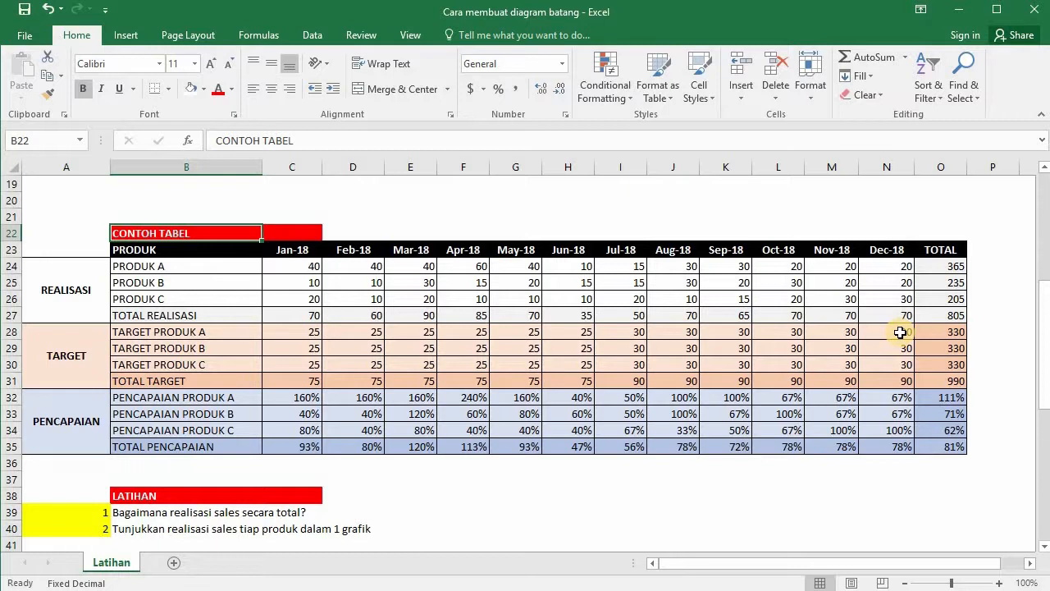
{"action": "left_click", "coordinate": [303, 263]}
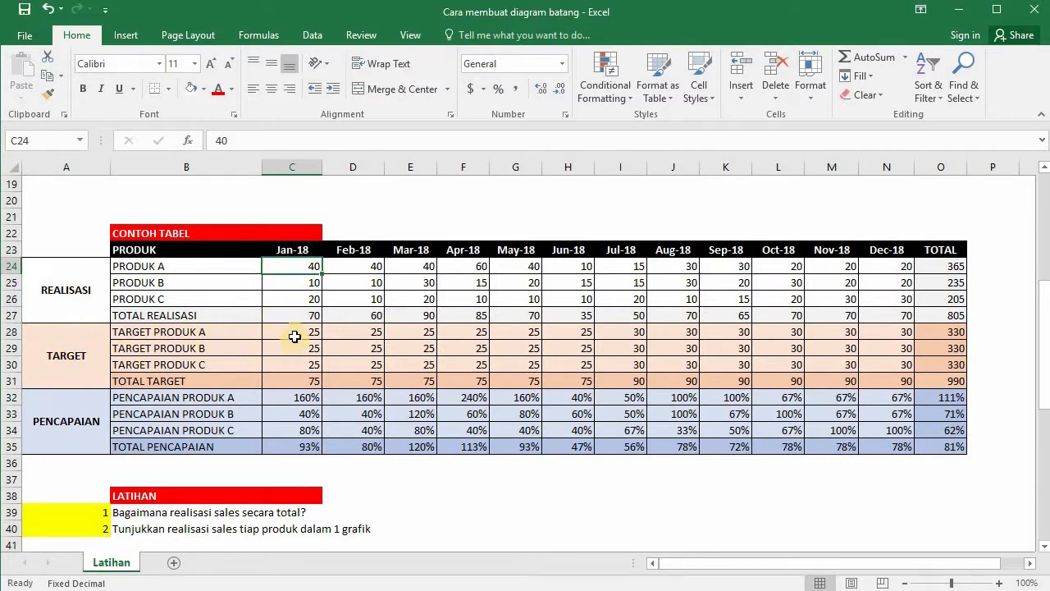
{"action": "left_click", "coordinate": [274, 395]}
{"action": "left_click", "coordinate": [283, 141]}
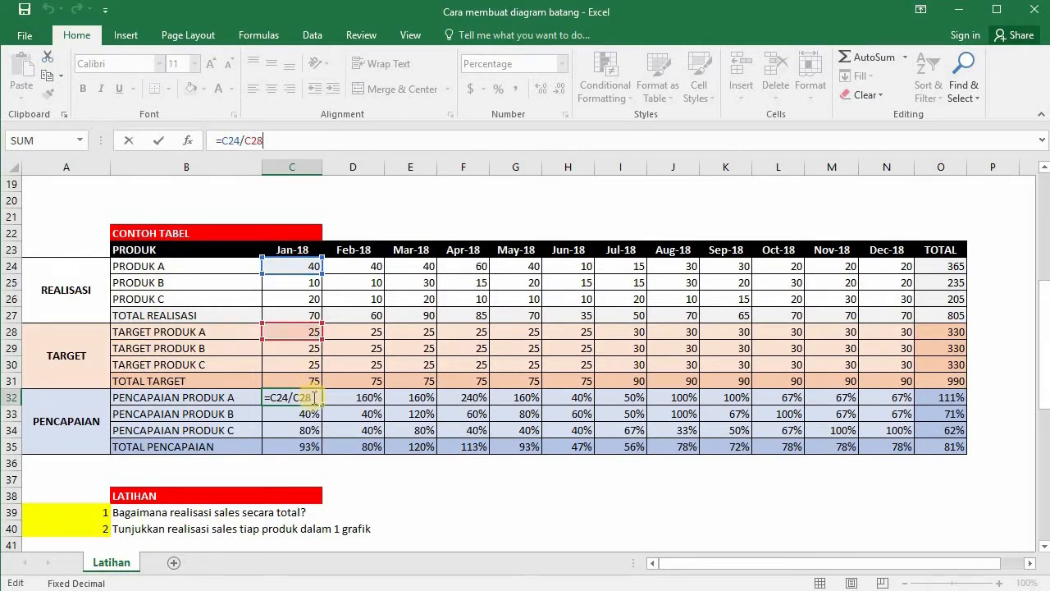
{"action": "key", "text": "Return"}
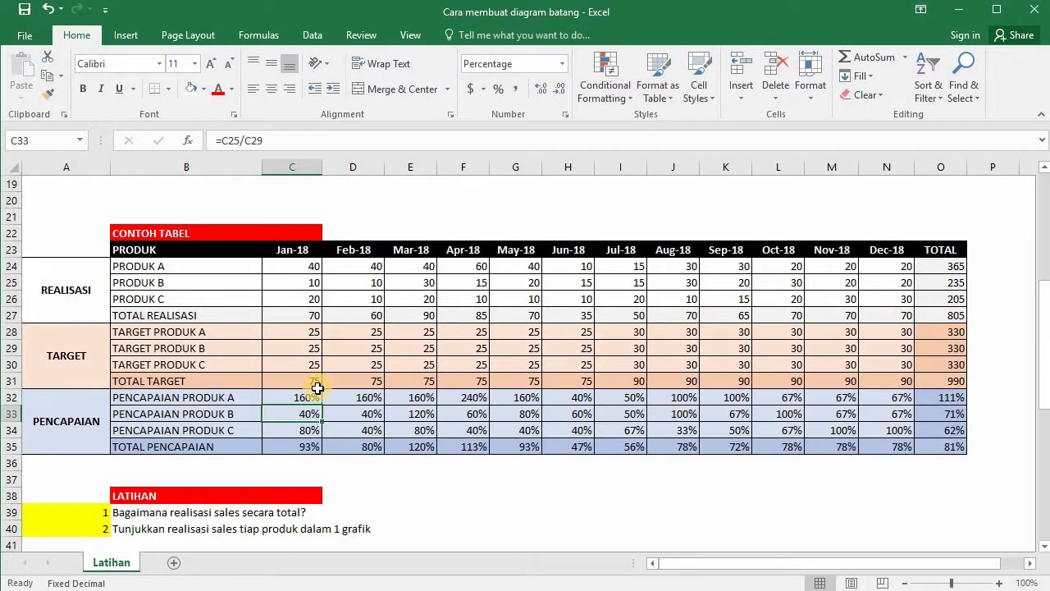
Step: Examine the TOTAL column formulas for PRODUK A in O24, PENCAPAIAN PRODUK A in O32 and TOTAL PENCAPAIAN in O35
{"action": "left_click", "coordinate": [940, 268]}
{"action": "left_click", "coordinate": [741, 140]}
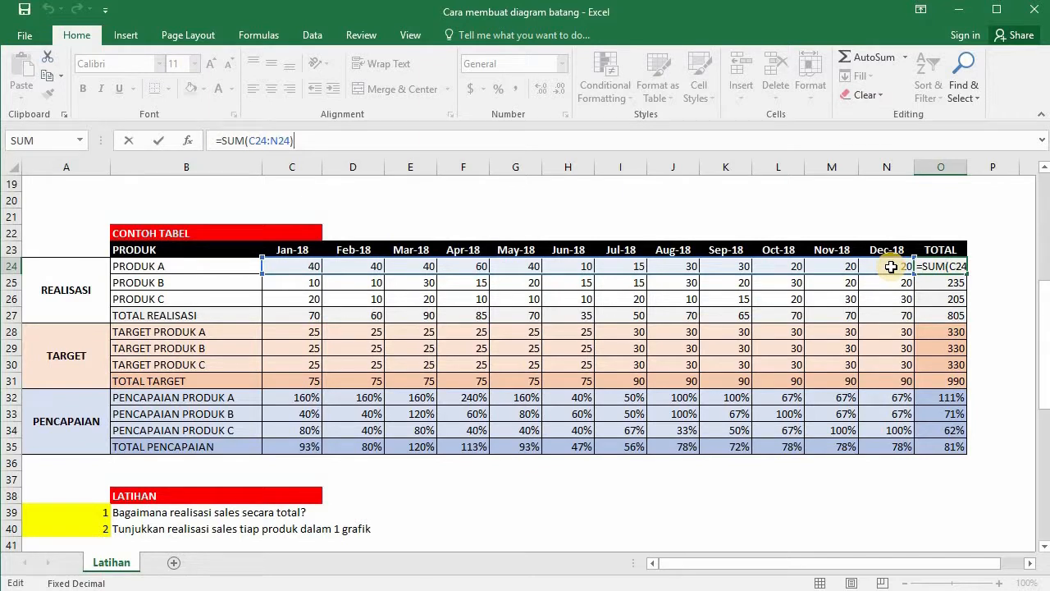
{"action": "left_click", "coordinate": [926, 398]}
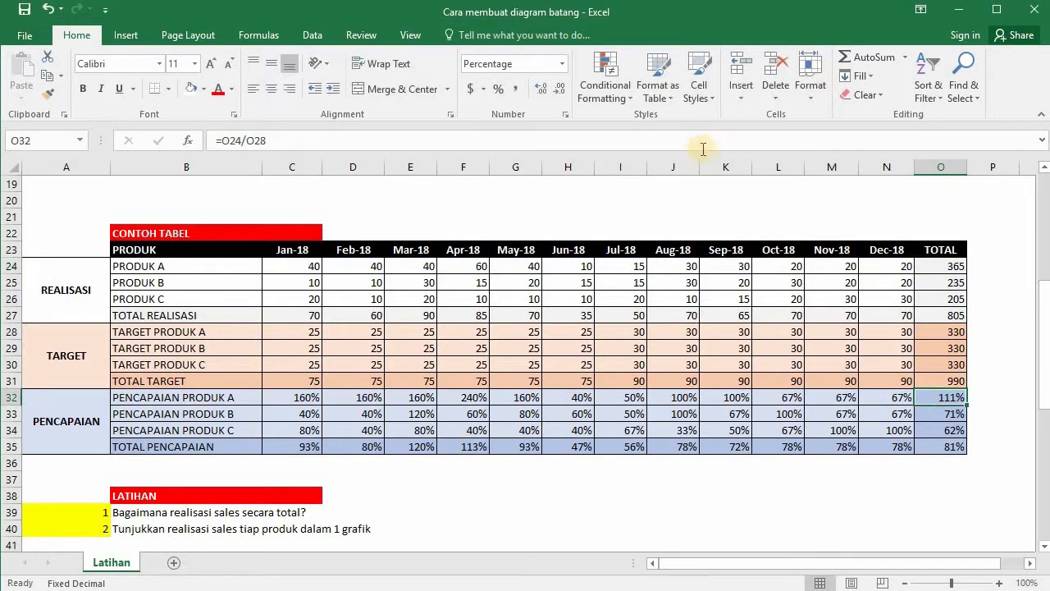
{"action": "left_click", "coordinate": [700, 141]}
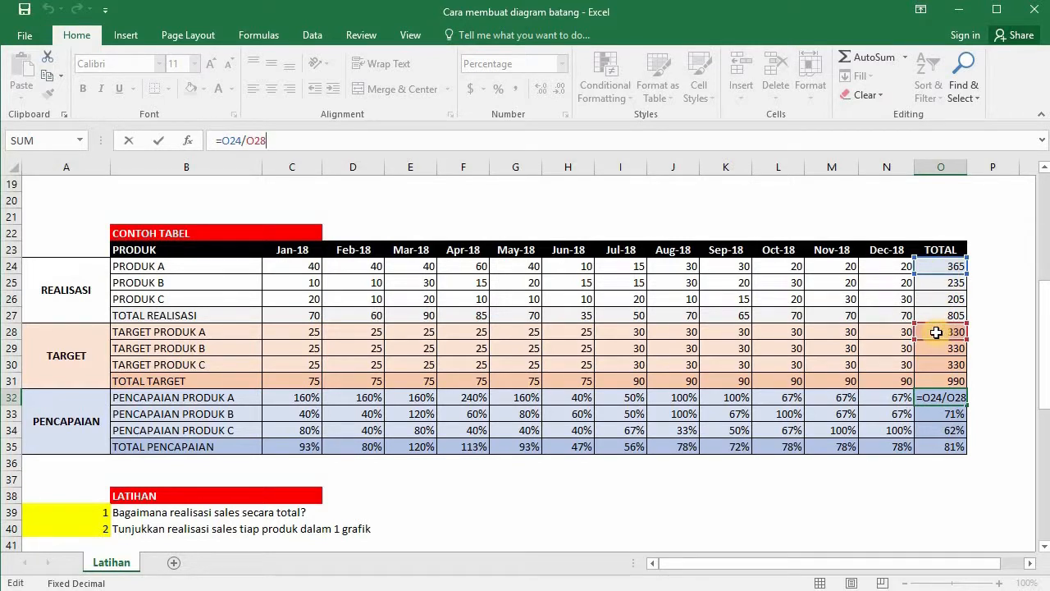
{"action": "left_click", "coordinate": [933, 445]}
{"action": "left_click", "coordinate": [748, 141]}
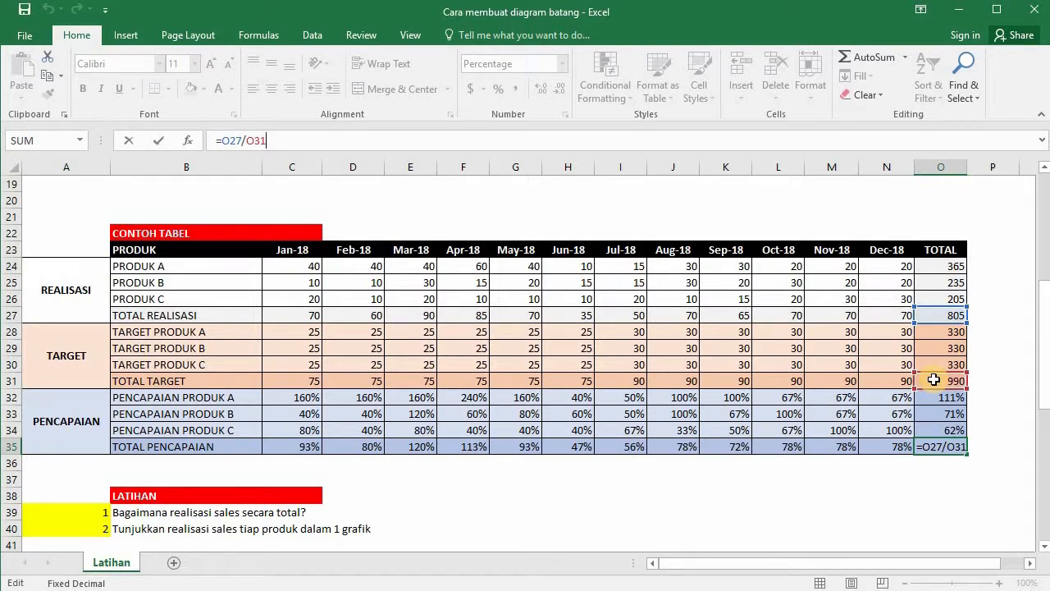
{"action": "left_click", "coordinate": [780, 347]}
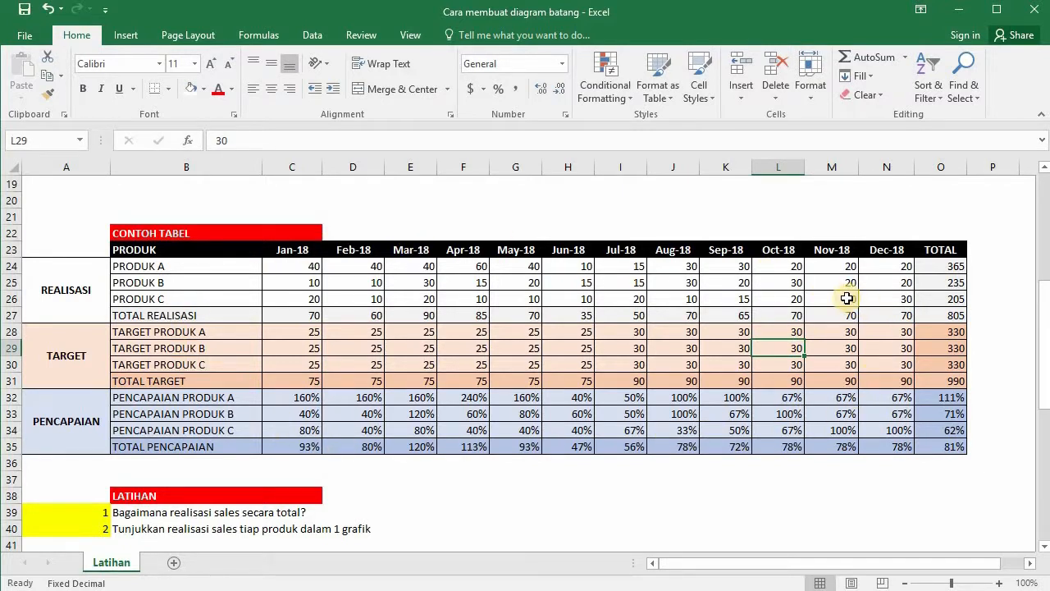
Step: Insert a 2-D clustered column chart of the entire sample table B23:O35 for LATIHAN question 1
{"action": "left_click", "coordinate": [174, 497]}
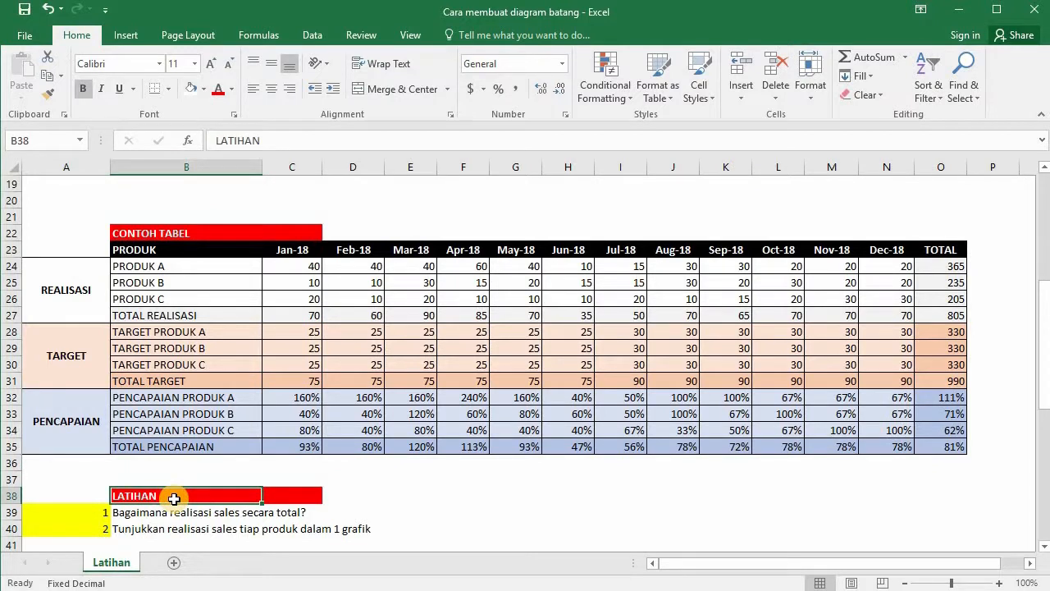
{"action": "left_click", "coordinate": [97, 512]}
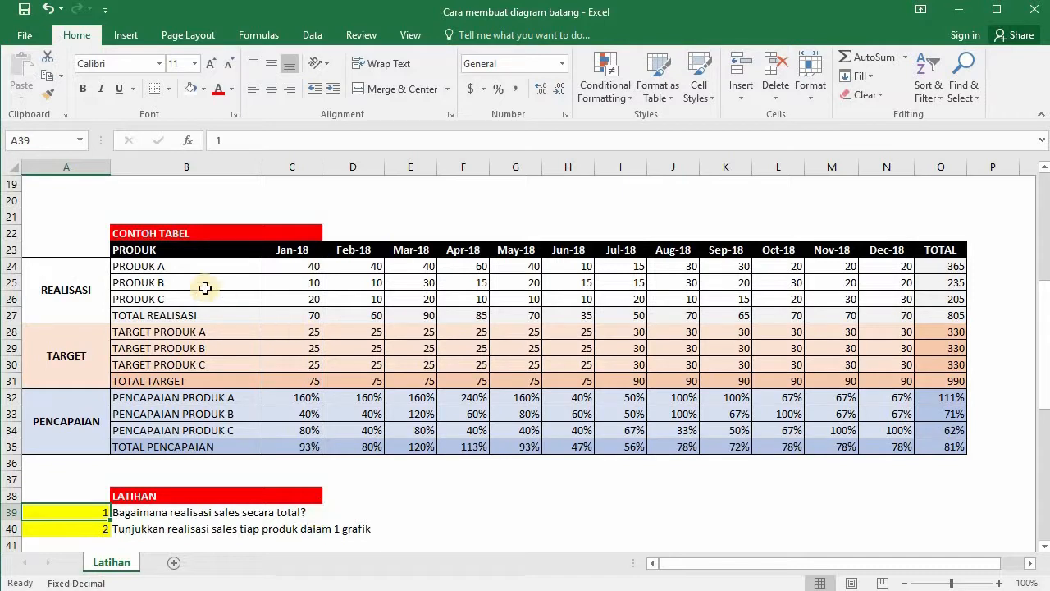
{"action": "left_click", "coordinate": [169, 250]}
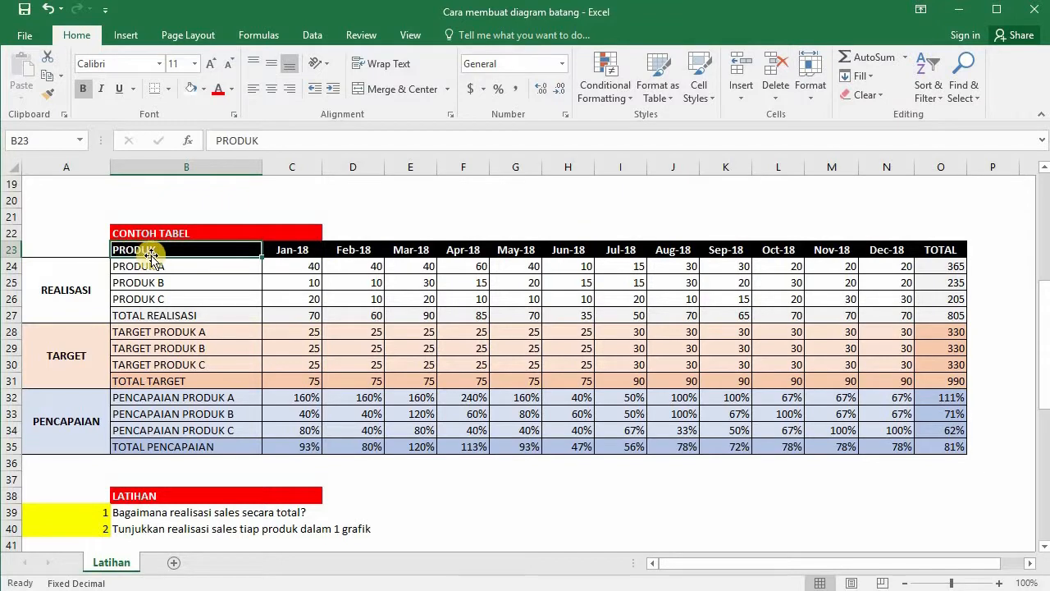
{"action": "left_click_drag", "start_coordinate": [167, 250], "coordinate": [939, 446]}
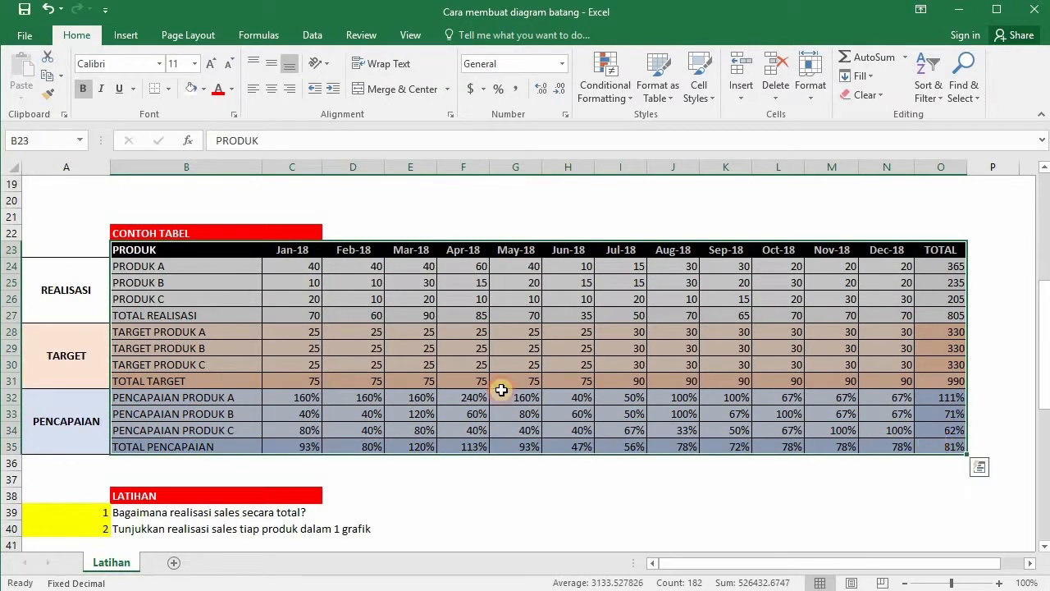
{"action": "left_click", "coordinate": [135, 38]}
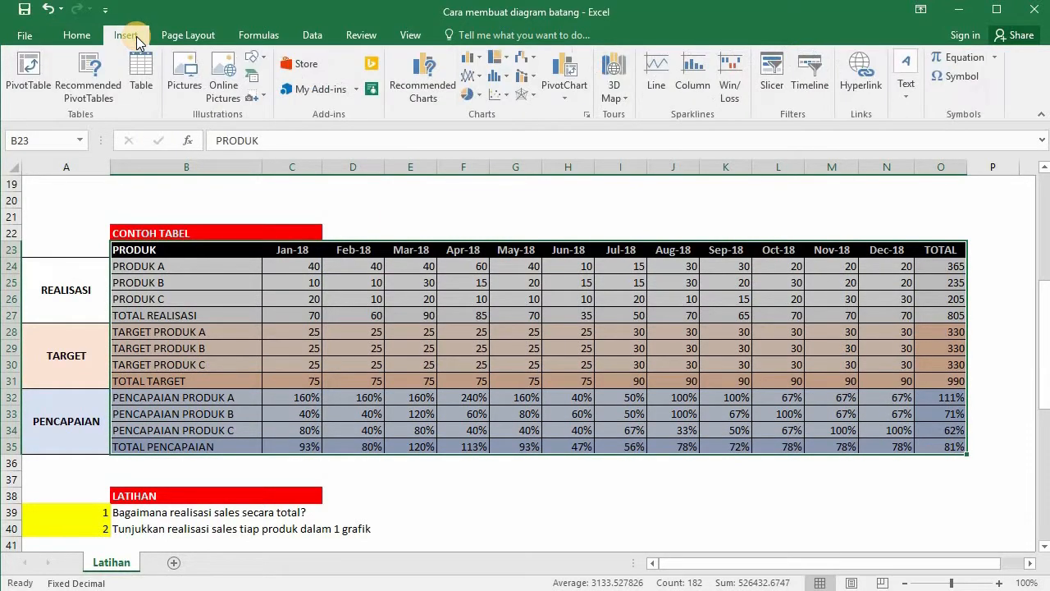
{"action": "left_click", "coordinate": [474, 57]}
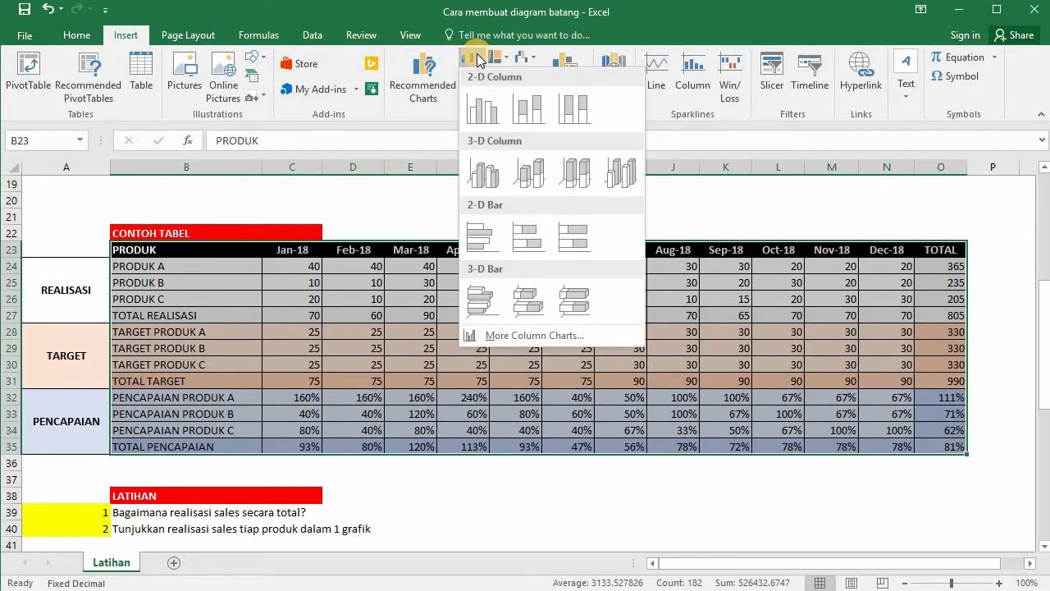
{"action": "left_click", "coordinate": [482, 111]}
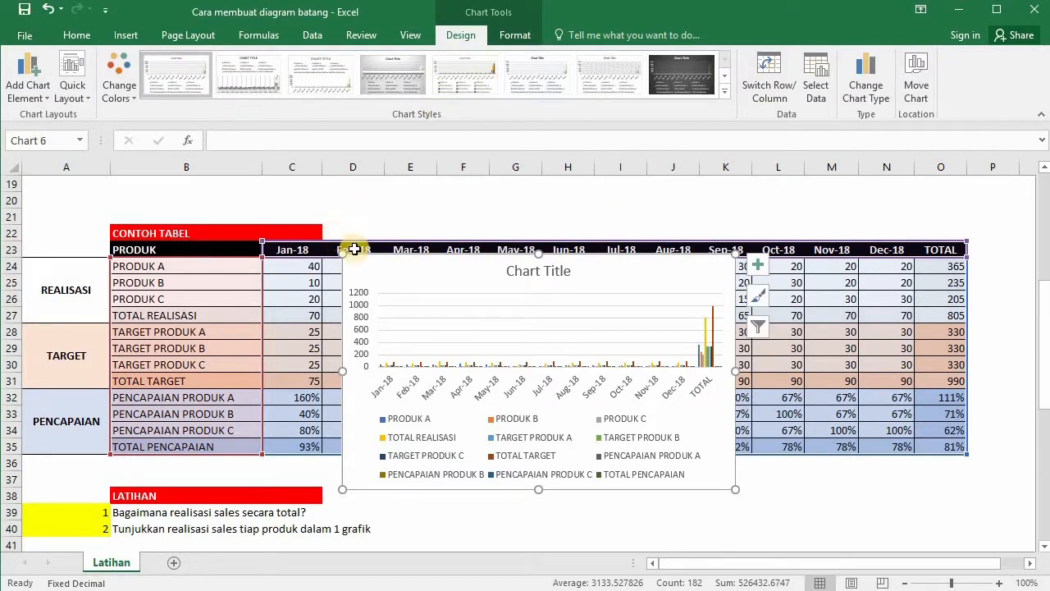
Step: Move the chart to the answer area for question 1, with its upper corner at cell B43
{"action": "left_click_drag", "start_coordinate": [364, 270], "coordinate": [198, 412]}
{"action": "scroll", "coordinate": [197, 412], "scroll_direction": "down", "scroll_amount": 4}
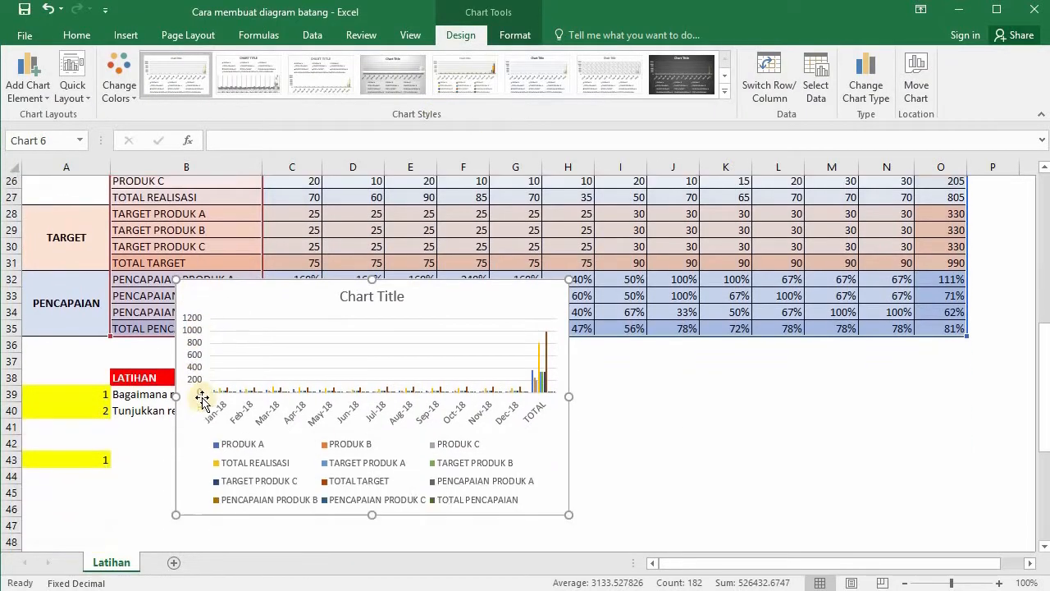
{"action": "mouse_move", "coordinate": [215, 218]}
{"action": "left_mouse_down"}
{"action": "mouse_move", "coordinate": [209, 316]}
{"action": "mouse_move", "coordinate": [151, 387]}
{"action": "mouse_move", "coordinate": [164, 371]}
{"action": "left_mouse_up"}
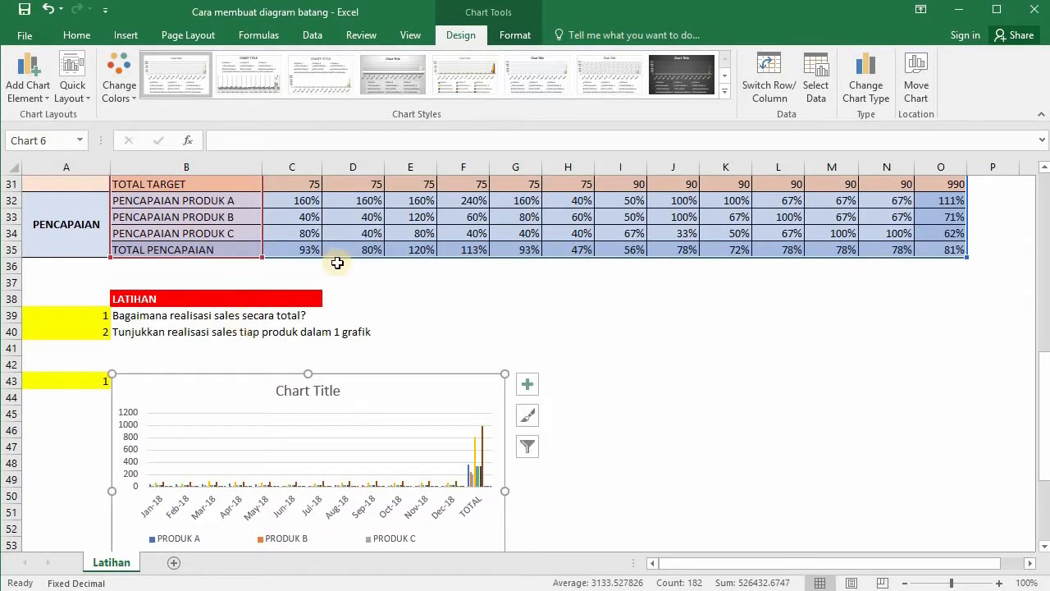
Step: Filter the chart to the TOTAL REALISASI and TOTAL TARGET series for Jan-18 to Dec-18, excluding the TOTAL category
{"action": "scroll", "coordinate": [335, 262], "scroll_direction": "down", "scroll_amount": 3}
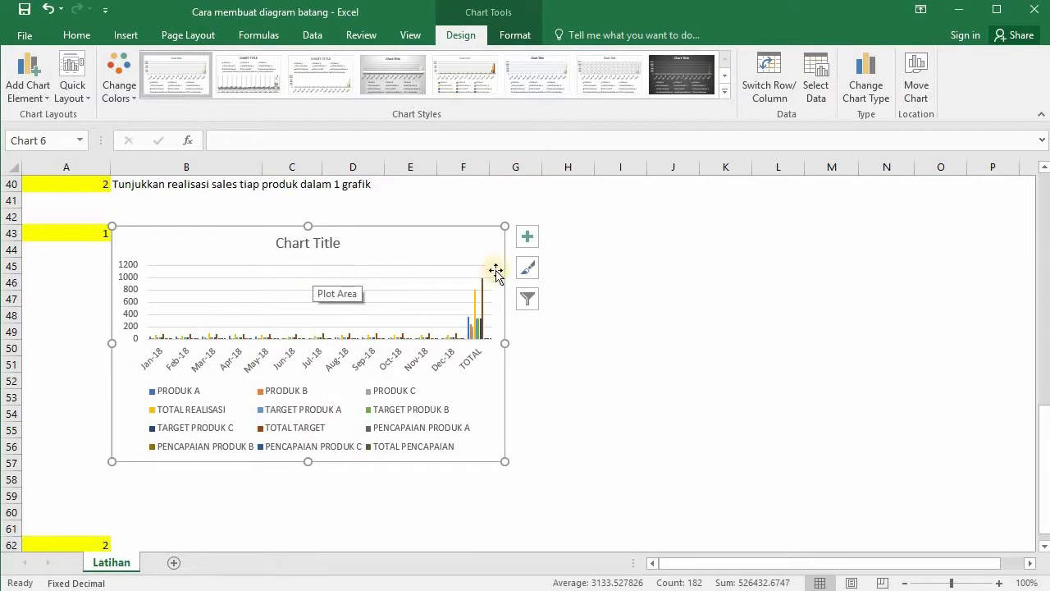
{"action": "left_click", "coordinate": [527, 301]}
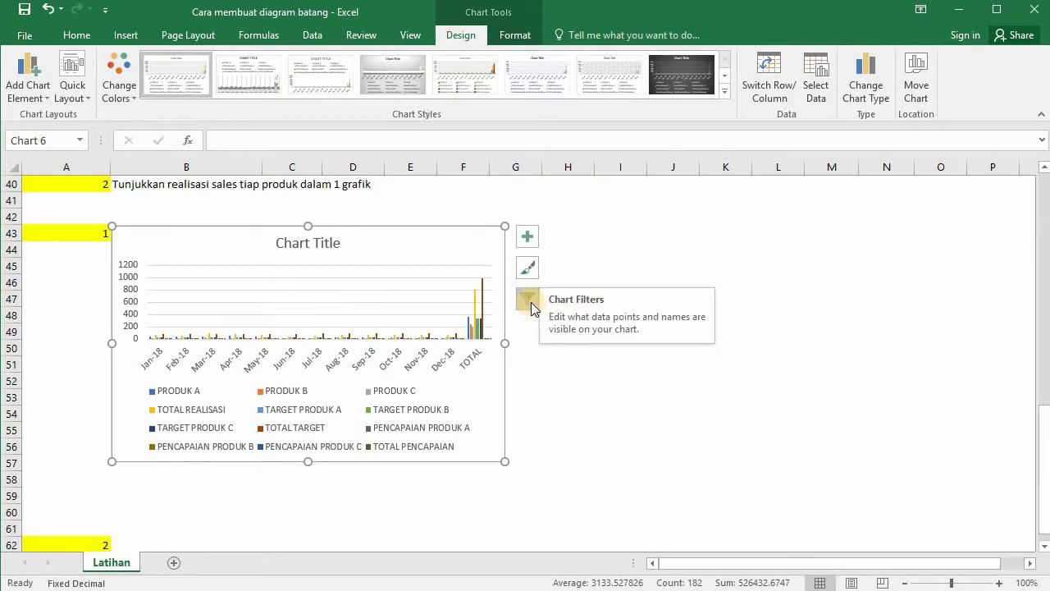
{"action": "left_click", "coordinate": [531, 302]}
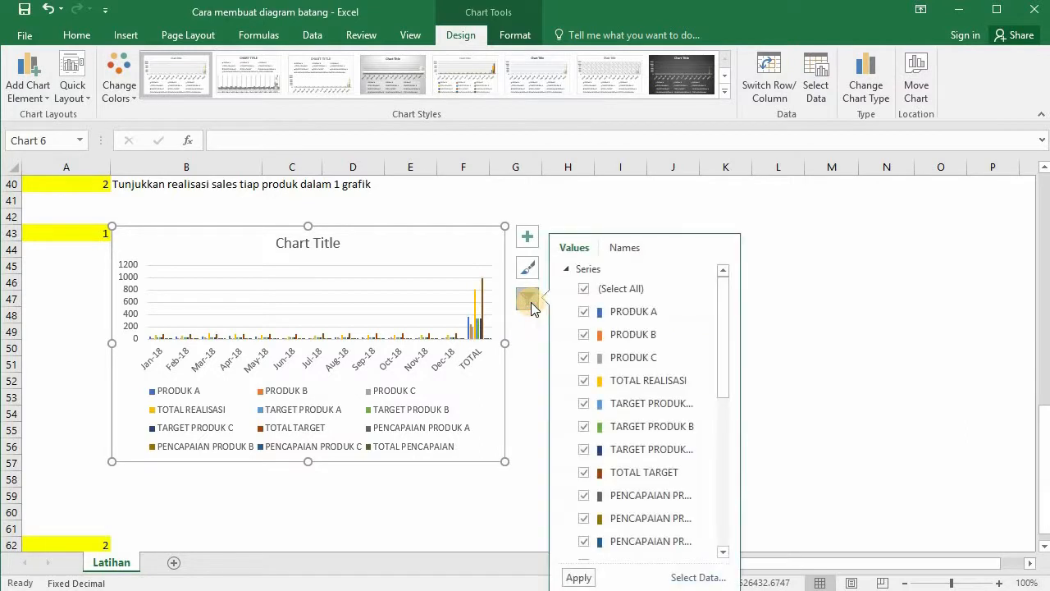
{"action": "left_click", "coordinate": [586, 289]}
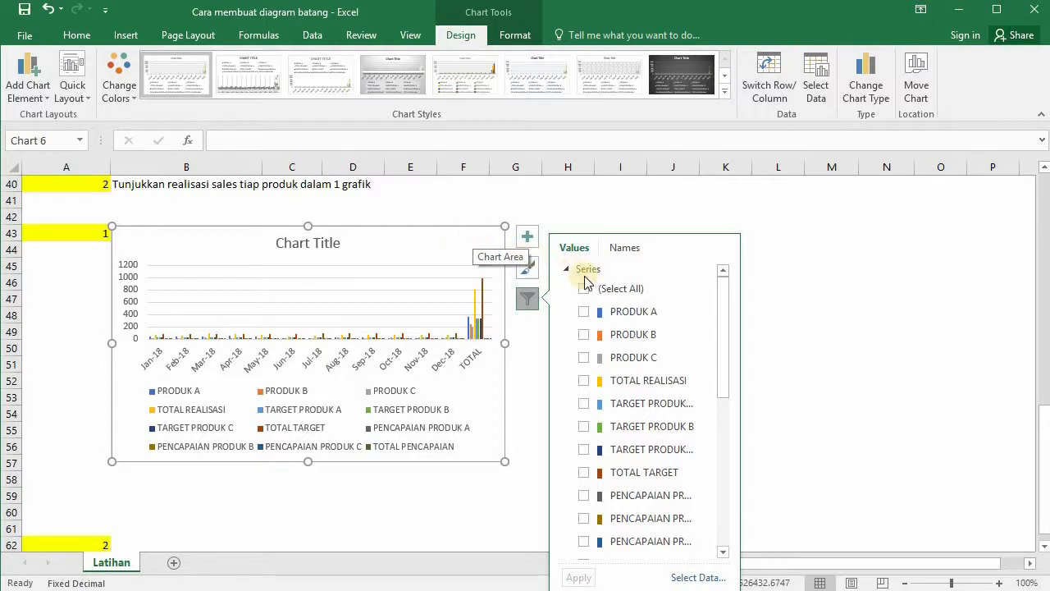
{"action": "left_click", "coordinate": [585, 382]}
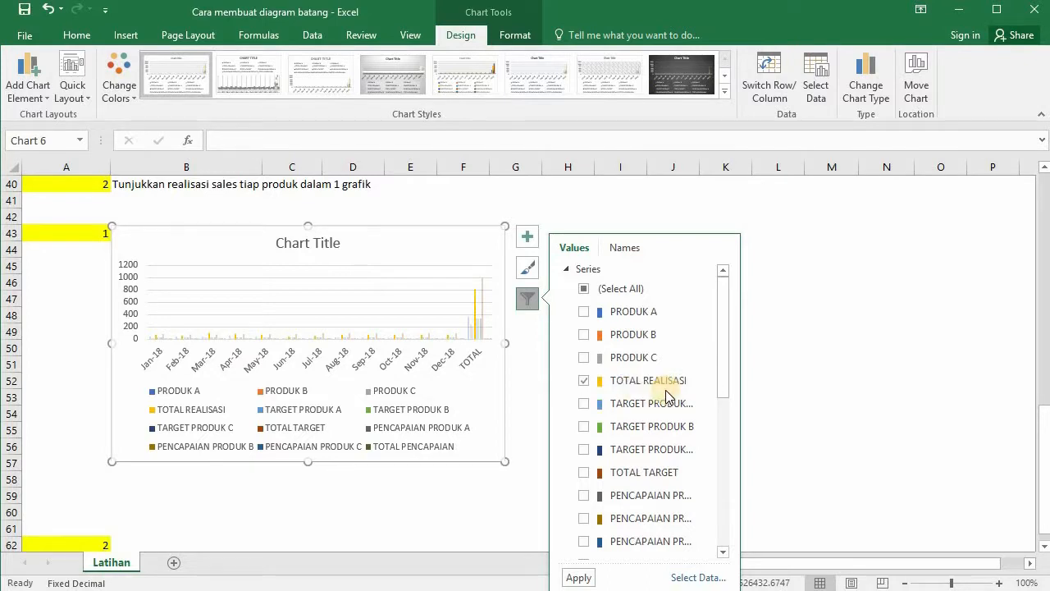
{"action": "left_click", "coordinate": [585, 474]}
{"action": "left_click_drag", "start_coordinate": [727, 332], "coordinate": [710, 443]}
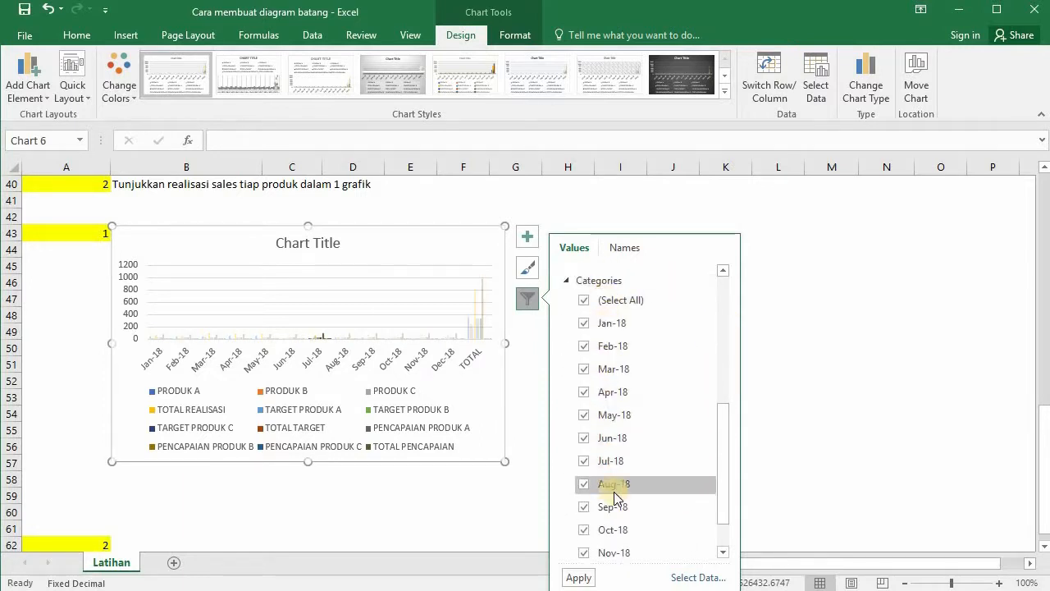
{"action": "left_click_drag", "start_coordinate": [724, 438], "coordinate": [719, 492]}
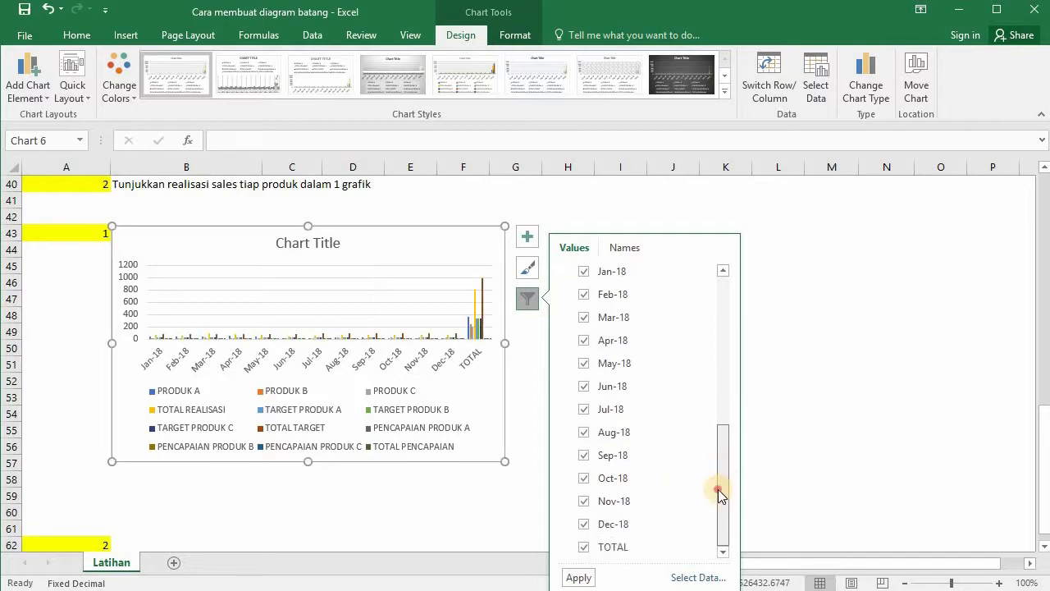
{"action": "left_click", "coordinate": [585, 548]}
{"action": "left_click", "coordinate": [579, 577]}
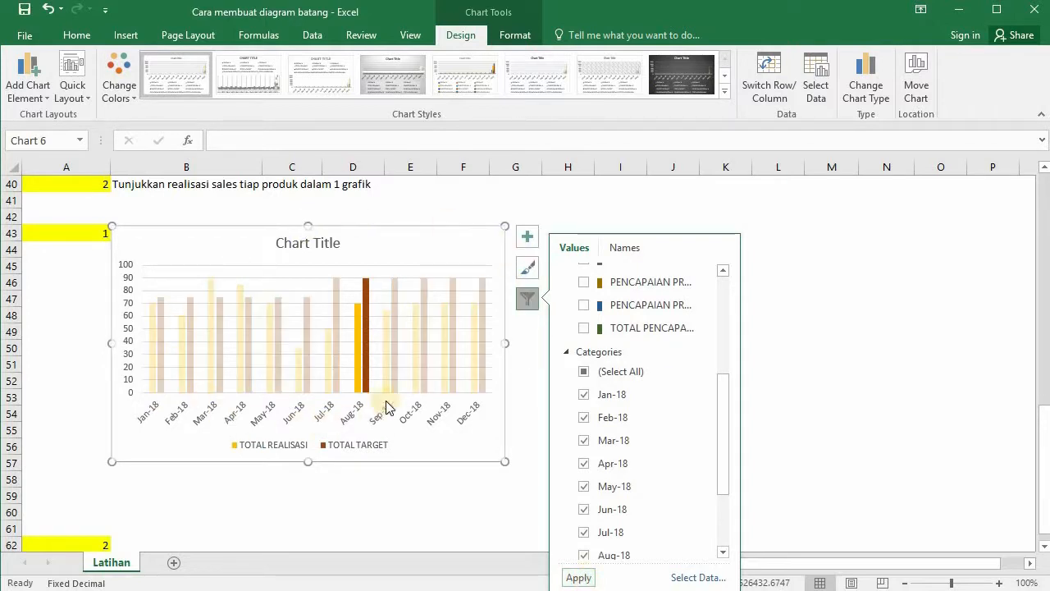
{"action": "left_click", "coordinate": [525, 300]}
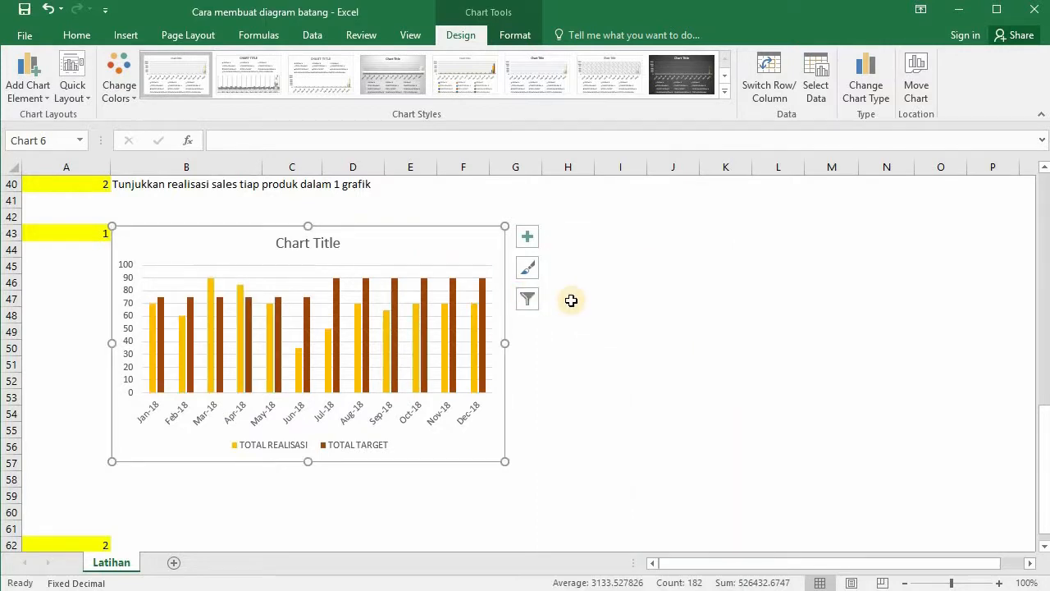
Step: Replace the chart title with two lines reading "JUDUL BESAR" and "PERIODE"
{"action": "mouse_move", "coordinate": [452, 380]}
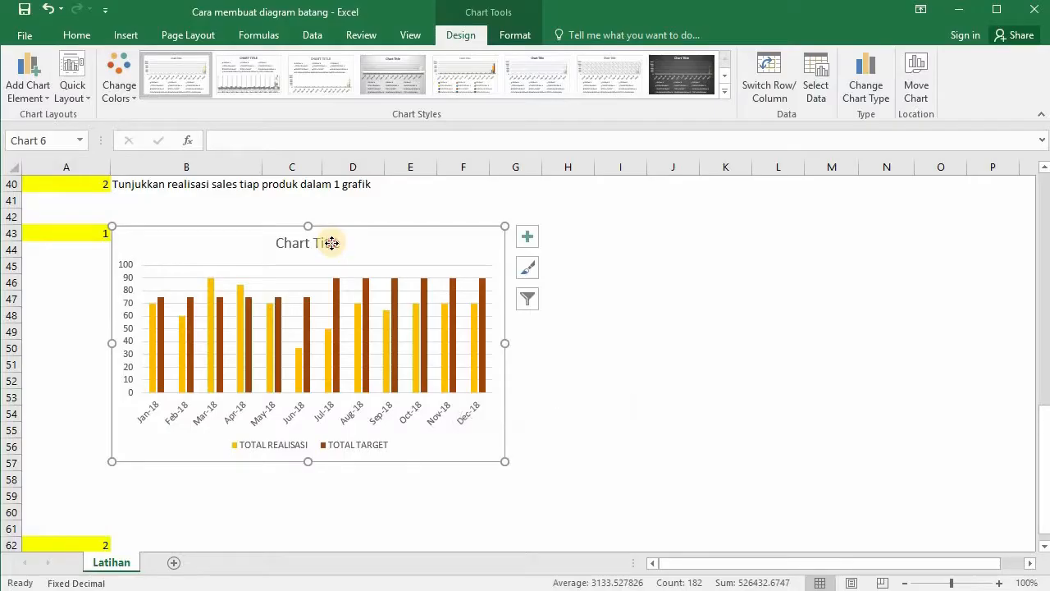
{"action": "left_click", "coordinate": [336, 242]}
{"action": "scroll", "coordinate": [353, 246], "scroll_direction": "up", "scroll_amount": 1}
{"action": "scroll", "coordinate": [380, 210], "scroll_direction": "up", "scroll_amount": 1}
{"action": "triple_click", "coordinate": [344, 293]}
{"action": "type", "text": "JU"}
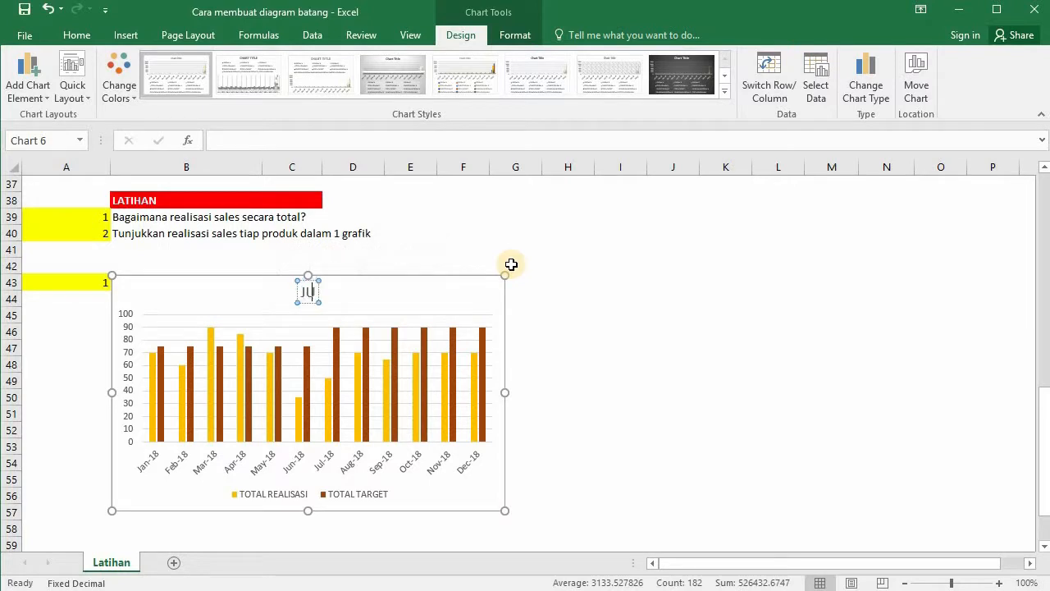
{"action": "type", "text": "DUL BESAR"}
{"action": "key", "text": "Return"}
{"action": "type", "text": "PERIODE"}
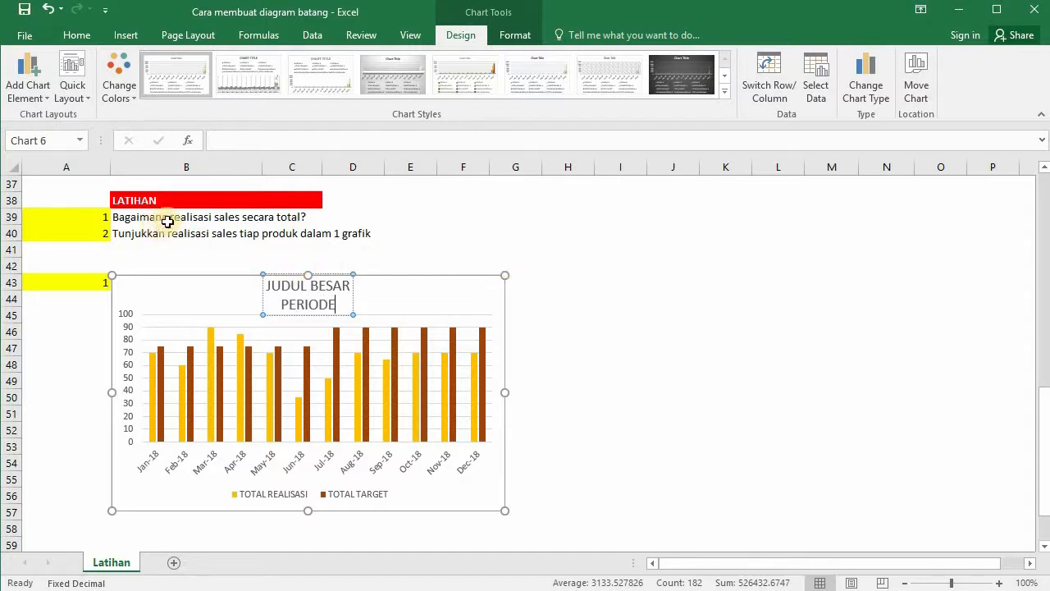
Step: Change the chart title's first line to "REALISASI SALES" and complete its second line as "PERIODE JAN-DEC 18"
{"action": "left_click_drag", "start_coordinate": [349, 283], "coordinate": [265, 285]}
{"action": "type", "text": "RE"}
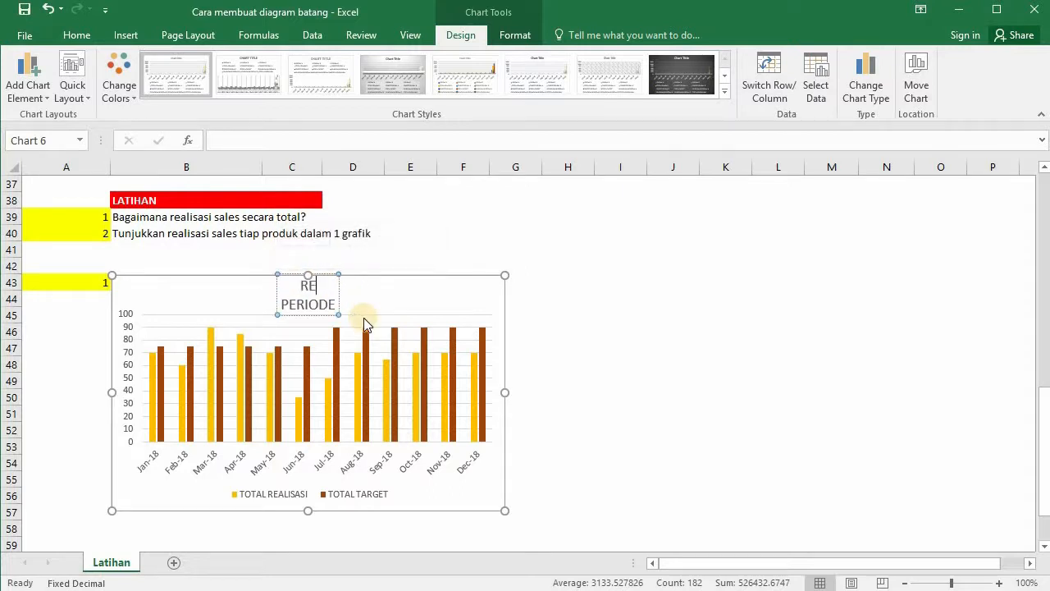
{"action": "type", "text": "ALISASI"}
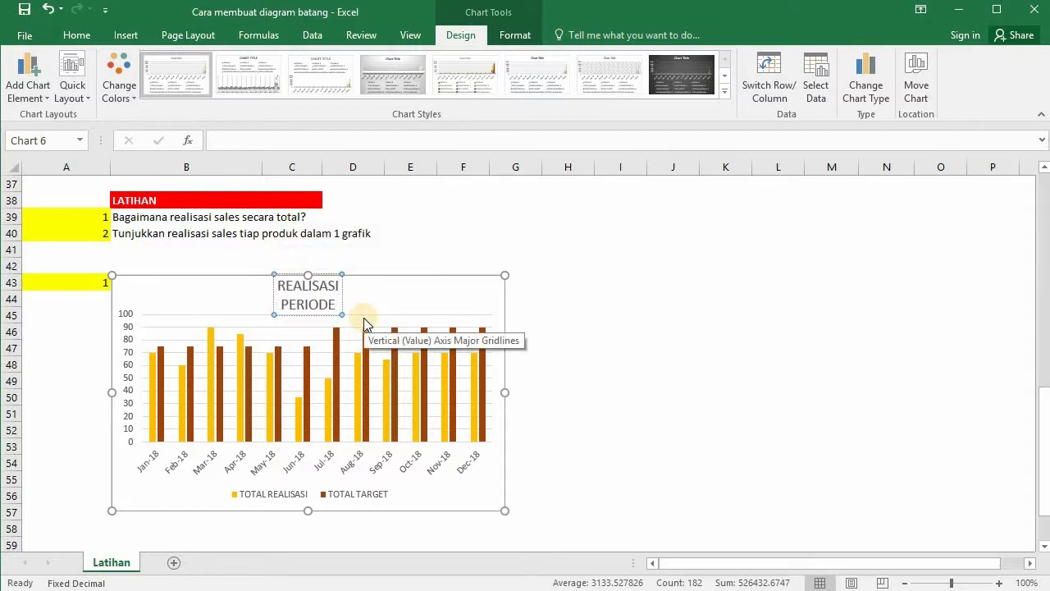
{"action": "type", "text": " SALES"}
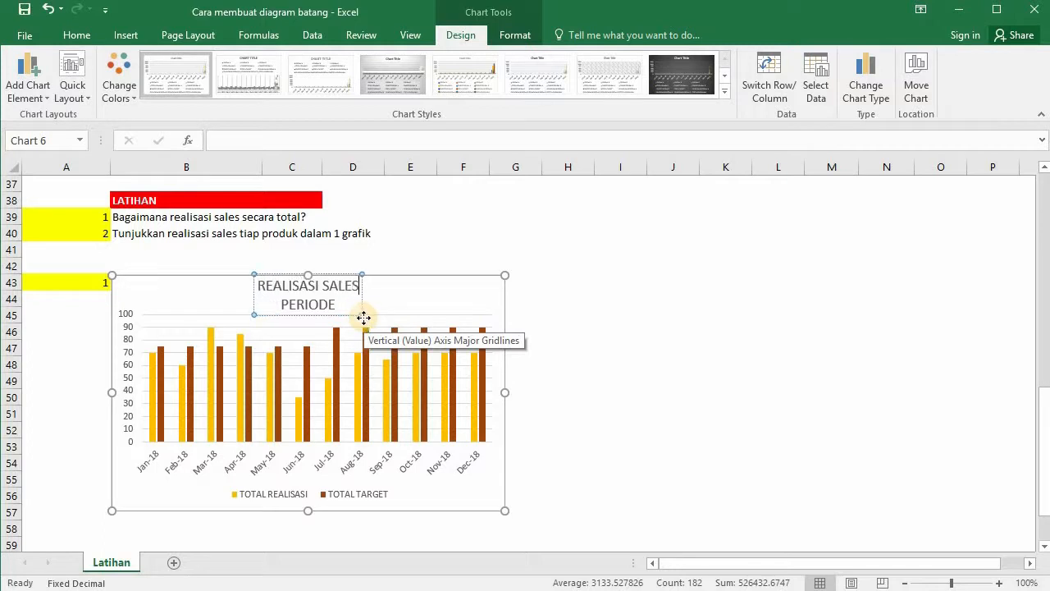
{"action": "left_click", "coordinate": [338, 306]}
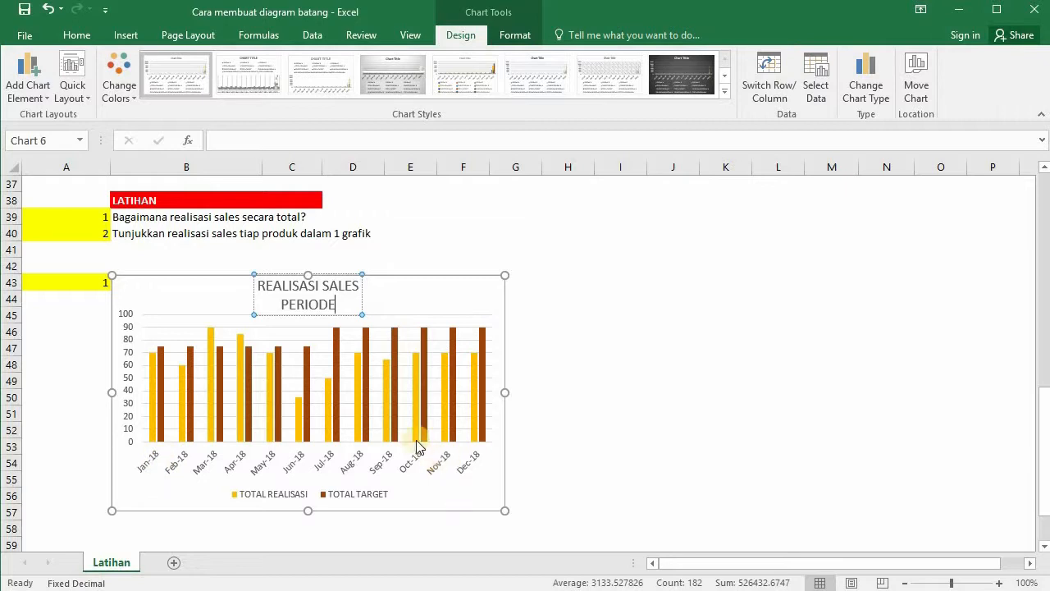
{"action": "type", "text": "JAN-DEC 18"}
{"action": "left_click", "coordinate": [433, 295]}
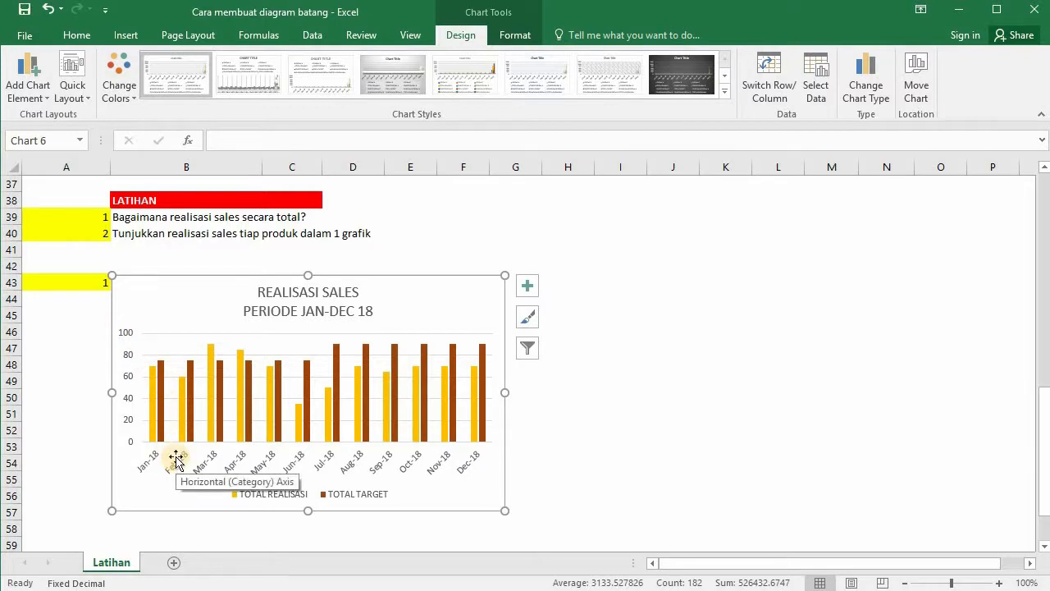
Step: Make the chart taller by extending its lower edge to about row 61
{"action": "scroll", "coordinate": [176, 459], "scroll_direction": "down", "scroll_amount": 2}
{"action": "left_click_drag", "start_coordinate": [306, 415], "coordinate": [300, 474]}
{"action": "scroll", "coordinate": [270, 410], "scroll_direction": "up", "scroll_amount": 1}
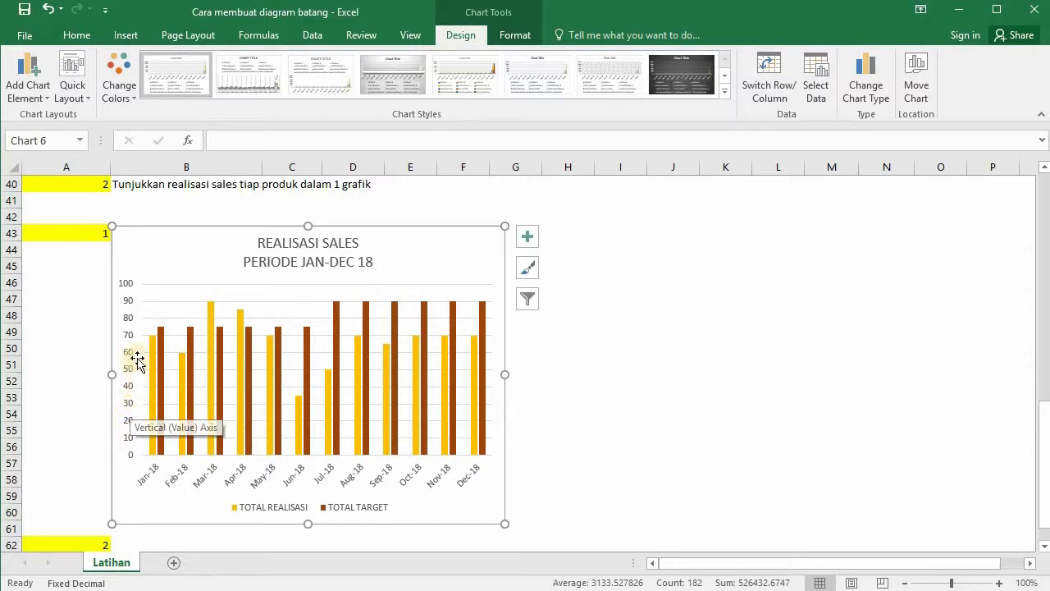
Step: Set the major unit of the chart's vertical value axis to 20
{"action": "left_click", "coordinate": [127, 284]}
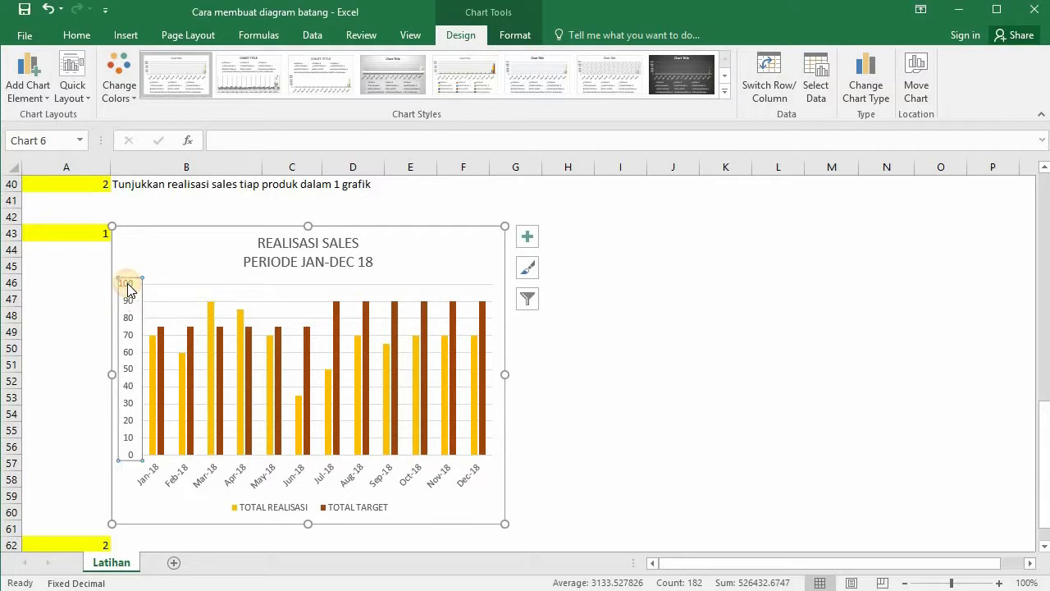
{"action": "double_click", "coordinate": [127, 285]}
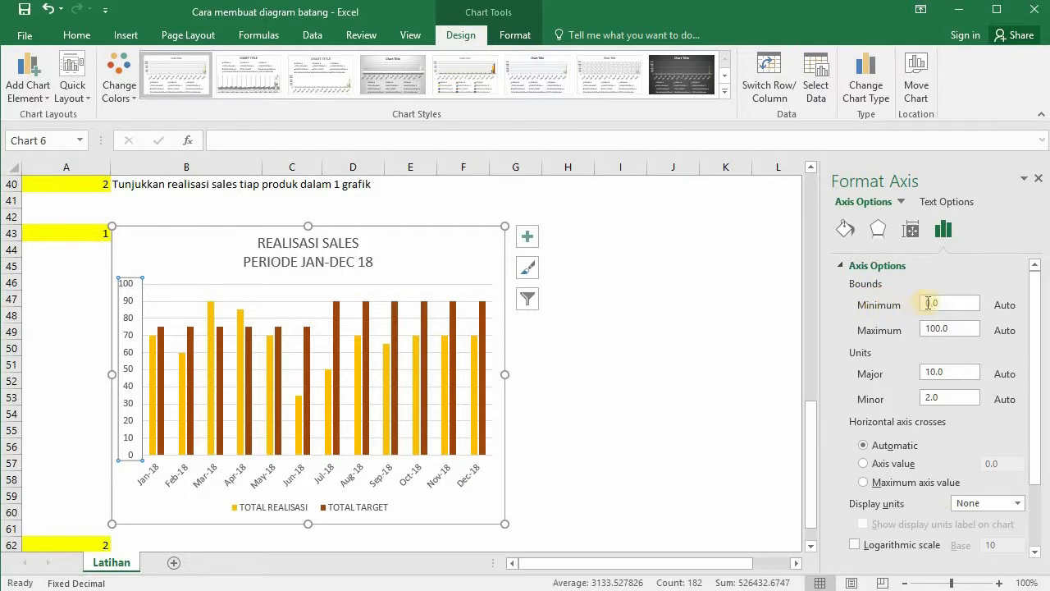
{"action": "double_click", "coordinate": [942, 327]}
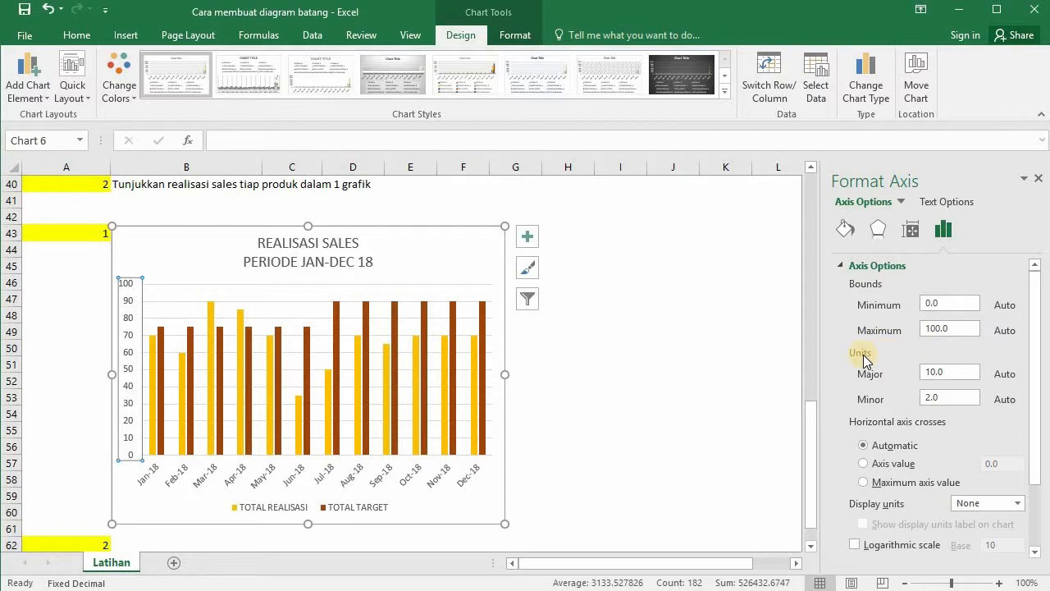
{"action": "left_click", "coordinate": [932, 374]}
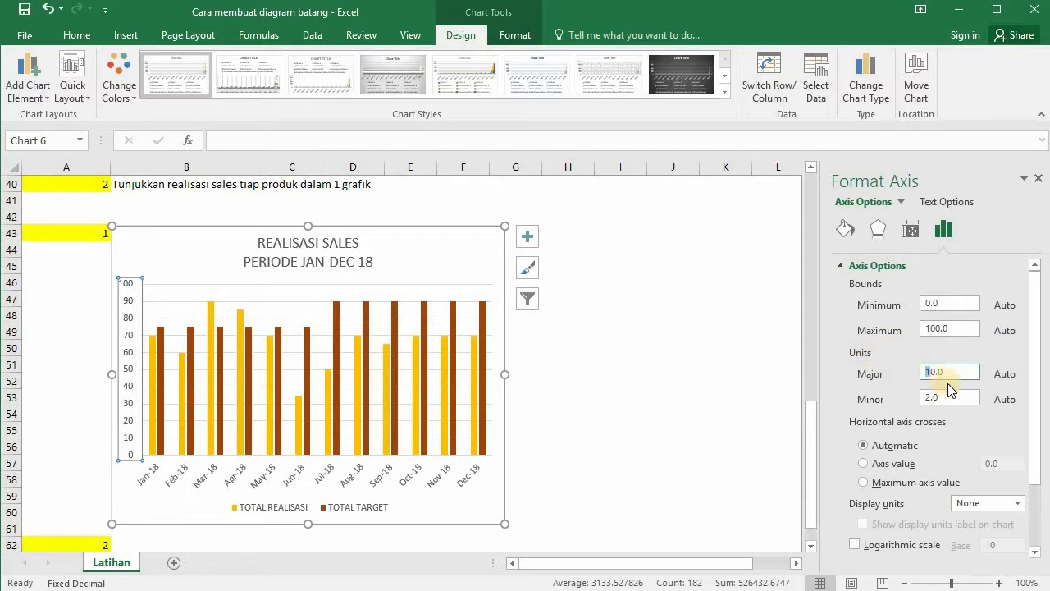
{"action": "type", "text": "2"}
{"action": "key", "text": "Return"}
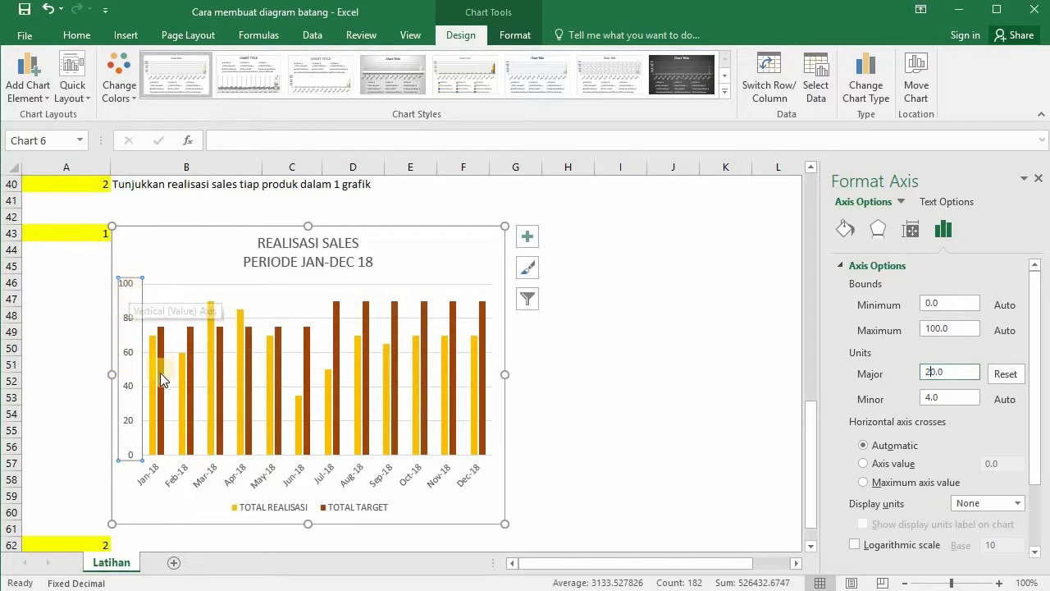
Step: Apply Rotate Text Up to the month labels on the chart's horizontal axis
{"action": "left_click", "coordinate": [151, 469]}
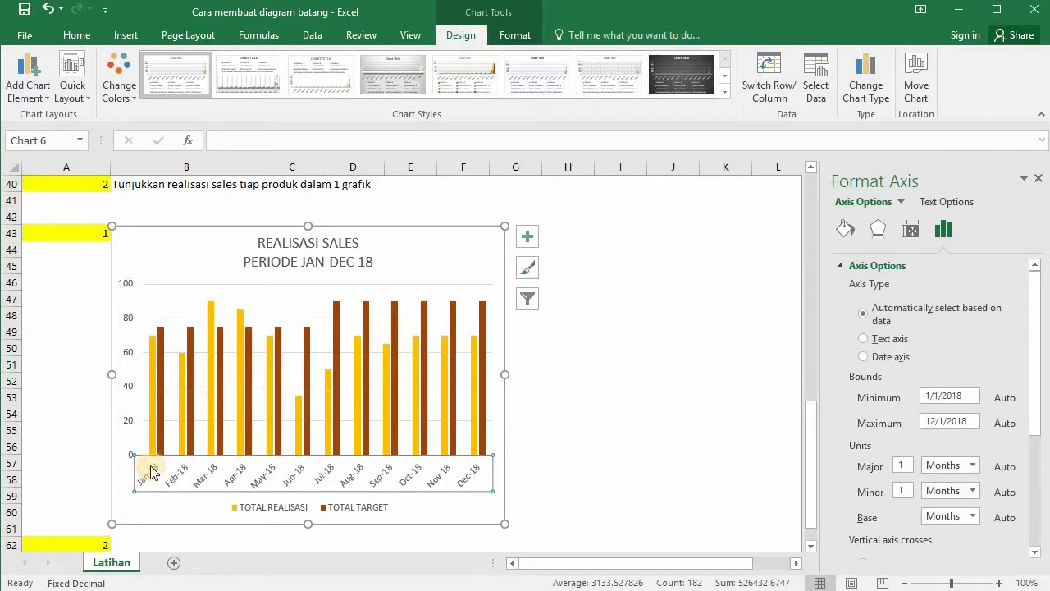
{"action": "left_click", "coordinate": [86, 36]}
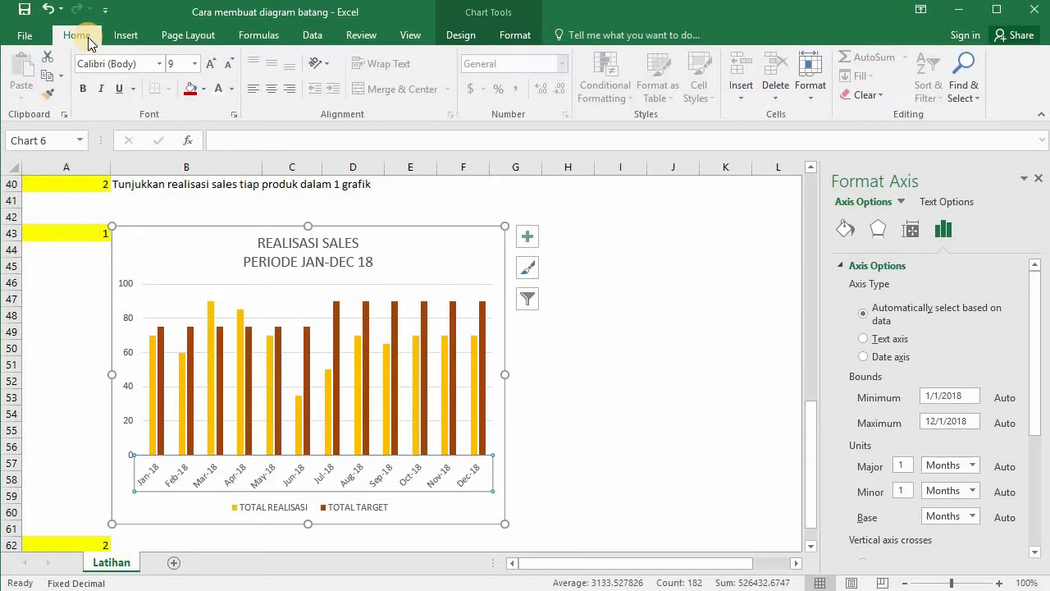
{"action": "left_click", "coordinate": [325, 69]}
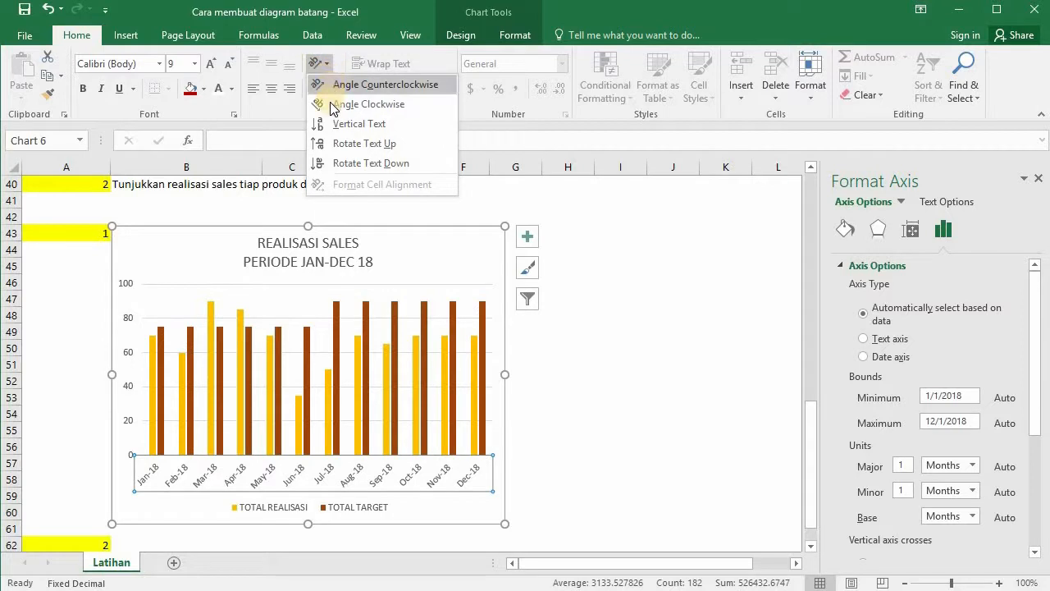
{"action": "left_click", "coordinate": [346, 142]}
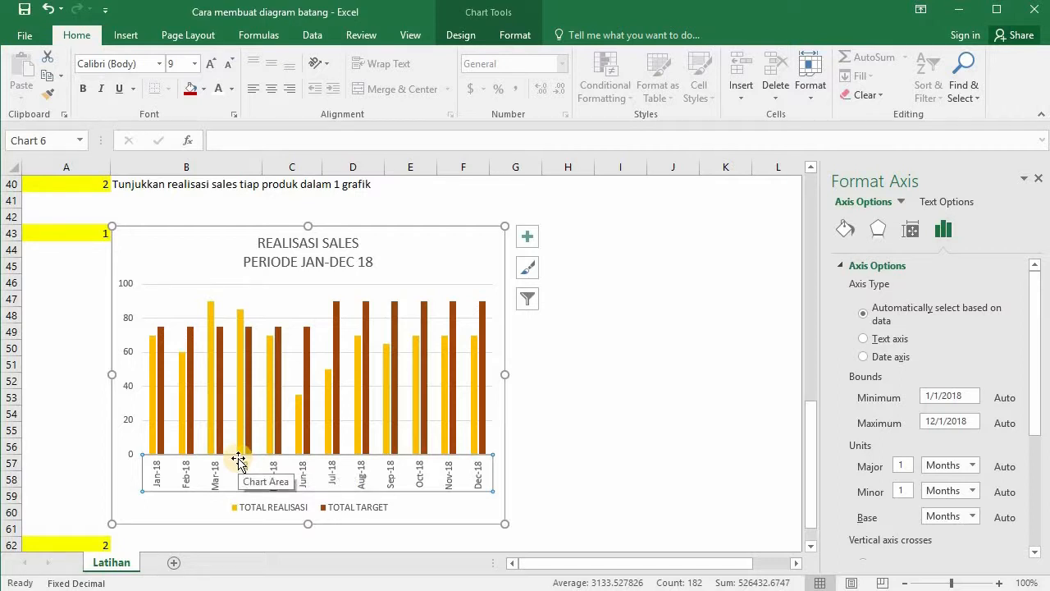
Step: Add axis titles to the chart and name the vertical axis "Total Sales"
{"action": "left_click", "coordinate": [136, 265]}
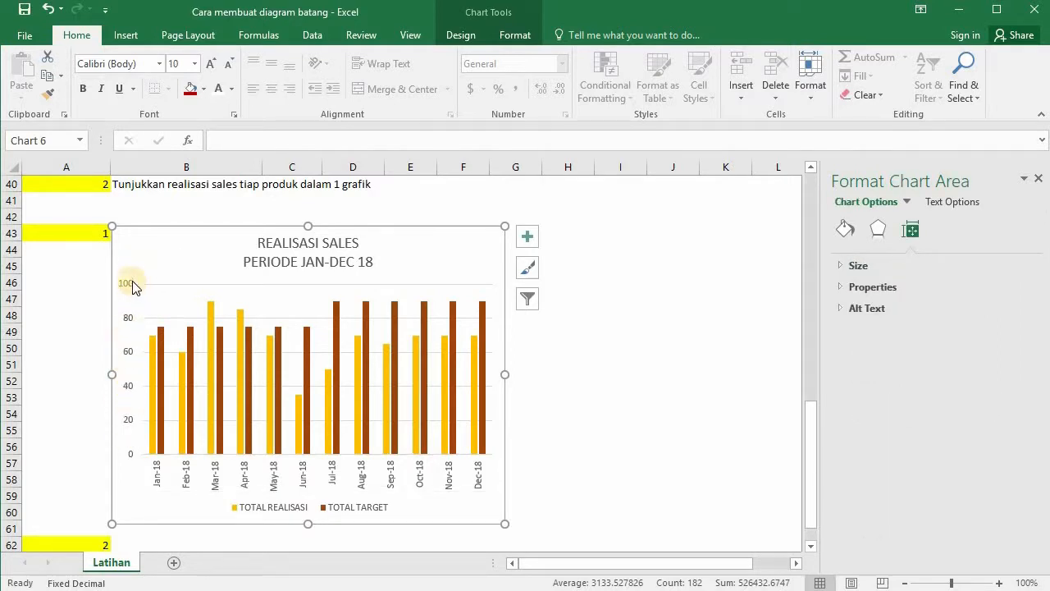
{"action": "left_click", "coordinate": [529, 237]}
{"action": "left_click", "coordinate": [567, 267]}
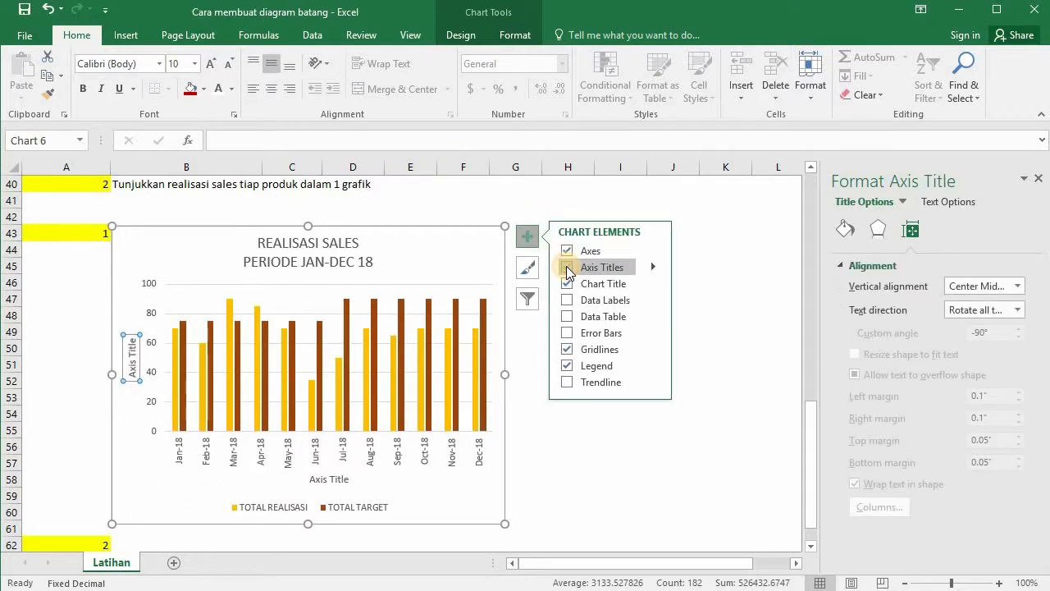
{"action": "triple_click", "coordinate": [133, 357]}
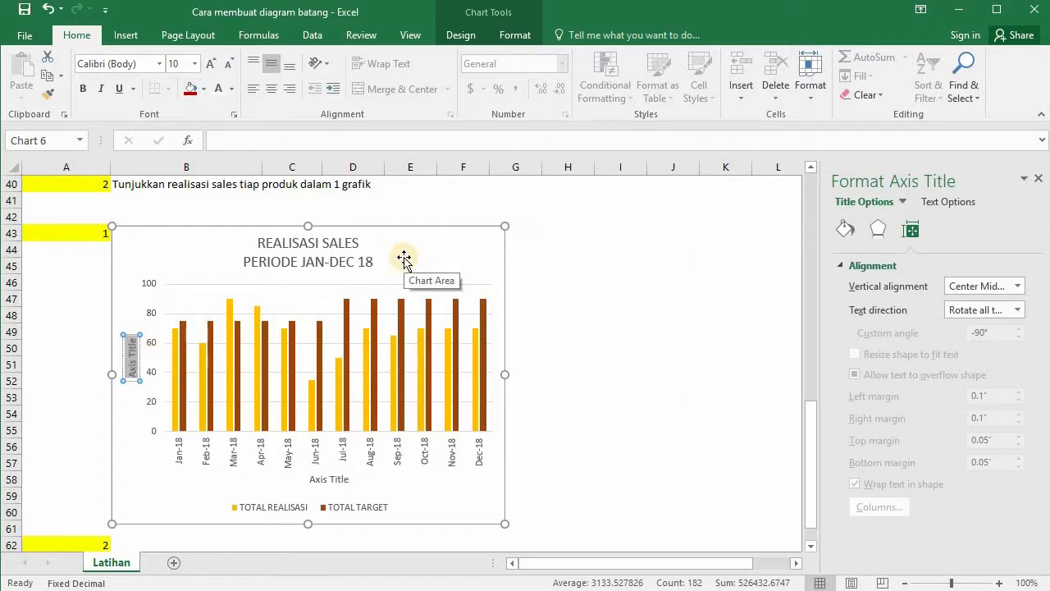
{"action": "type", "text": "Total Sales"}
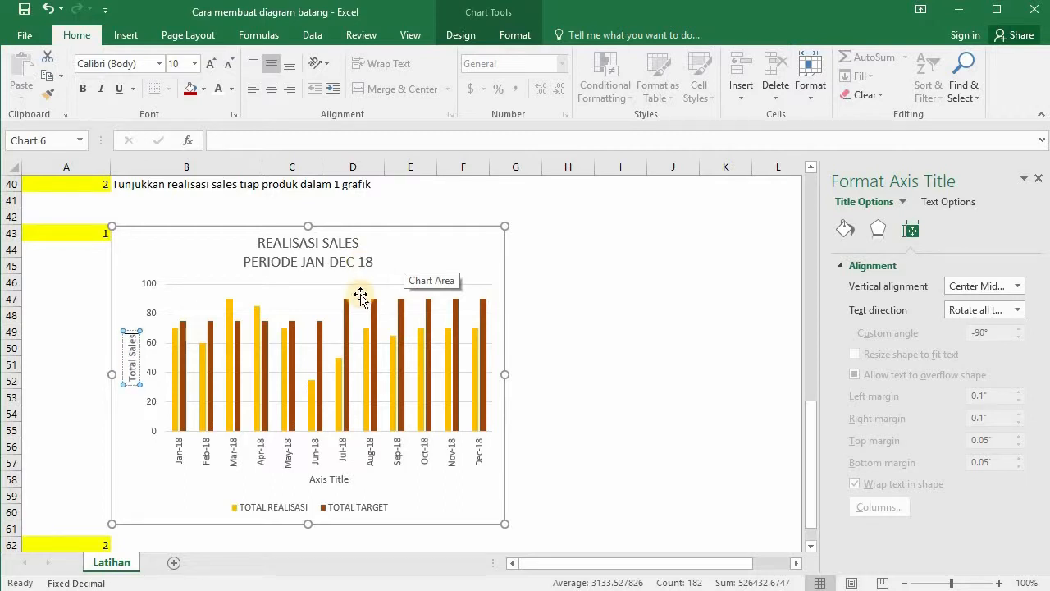
Step: Name the chart's horizontal axis title "Periode"
{"action": "left_click", "coordinate": [334, 482]}
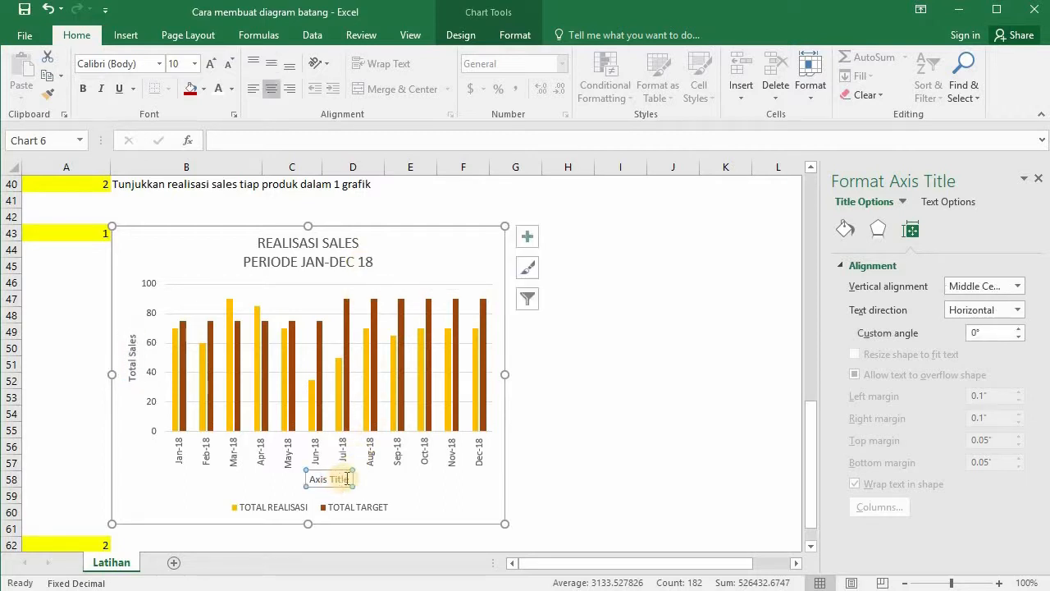
{"action": "left_click_drag", "start_coordinate": [348, 478], "coordinate": [302, 478]}
{"action": "type", "text": "P"}
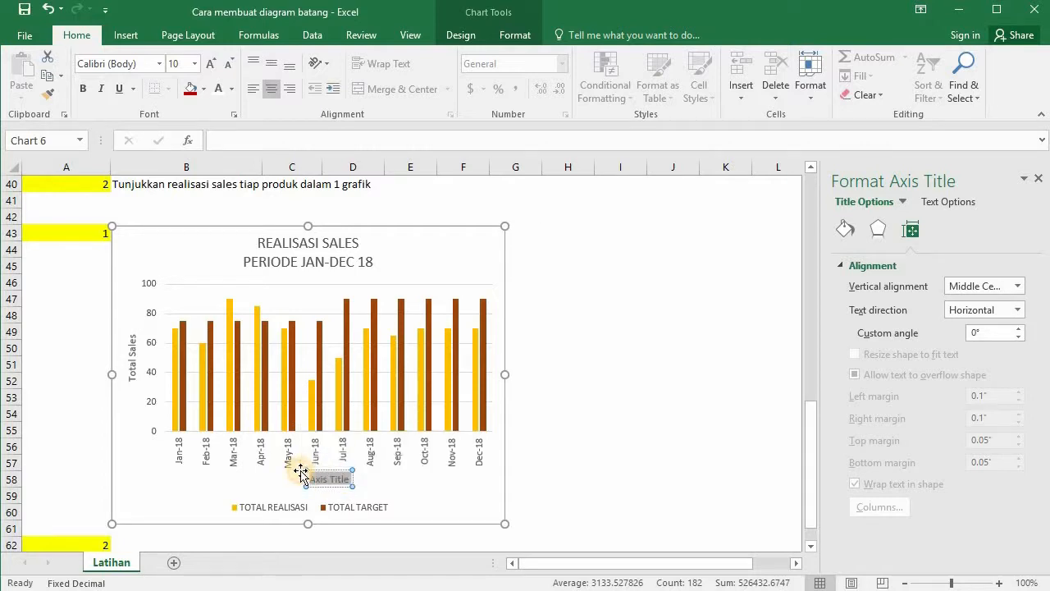
{"action": "type", "text": "eriode"}
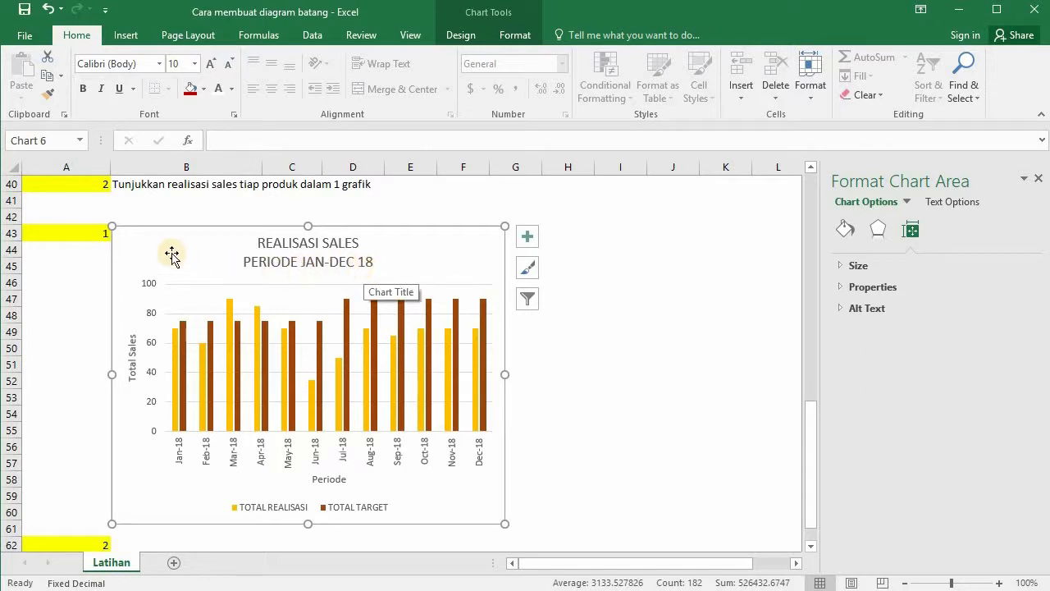
Step: Format all chart text in the Automatic color at size 10.5, and widen the chart to about the middle of column H
{"action": "left_click", "coordinate": [232, 88]}
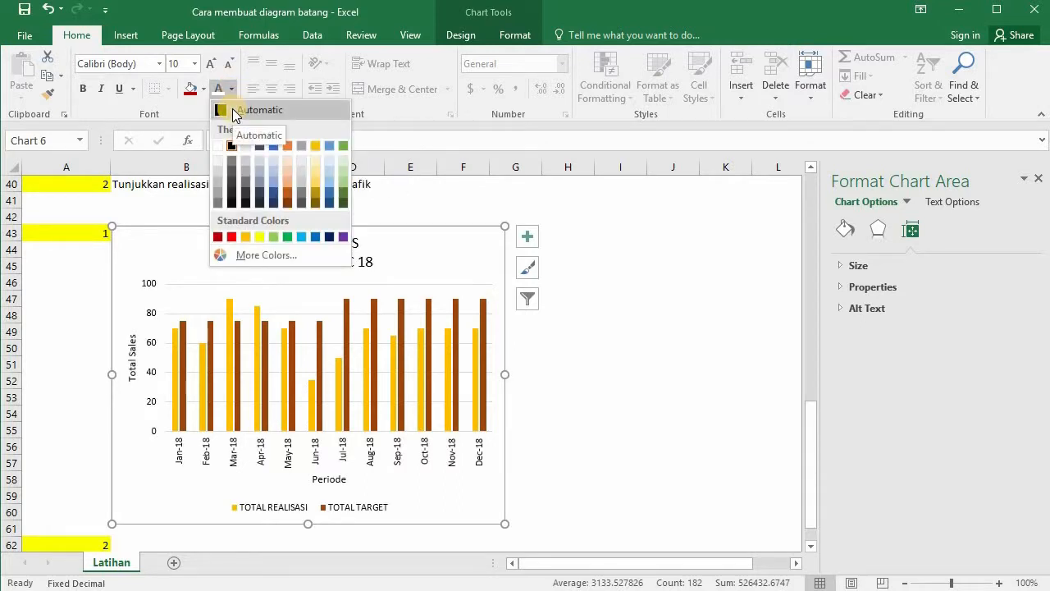
{"action": "left_click", "coordinate": [233, 111]}
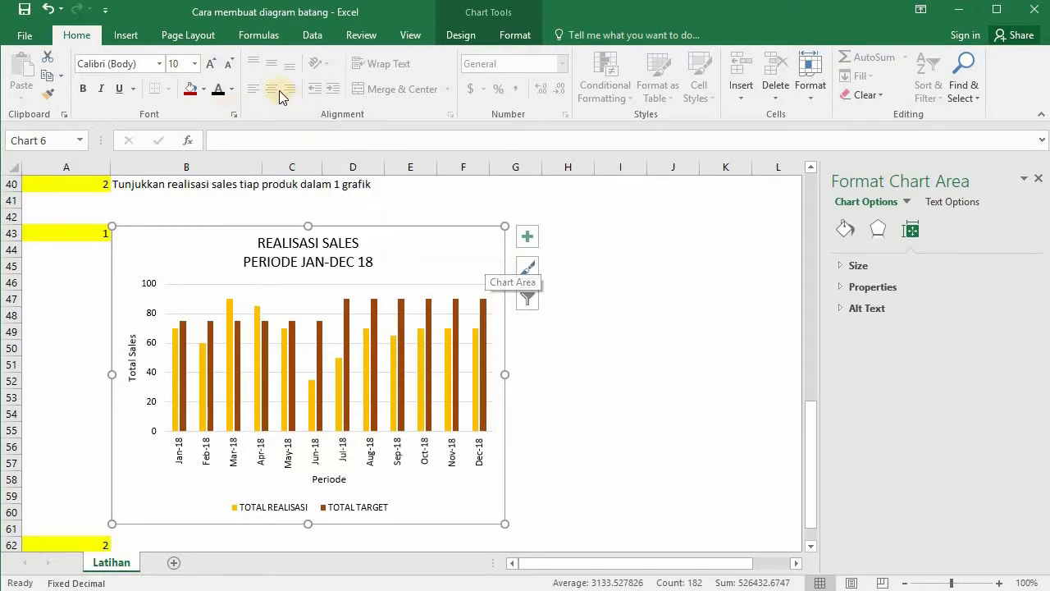
{"action": "left_click", "coordinate": [211, 65]}
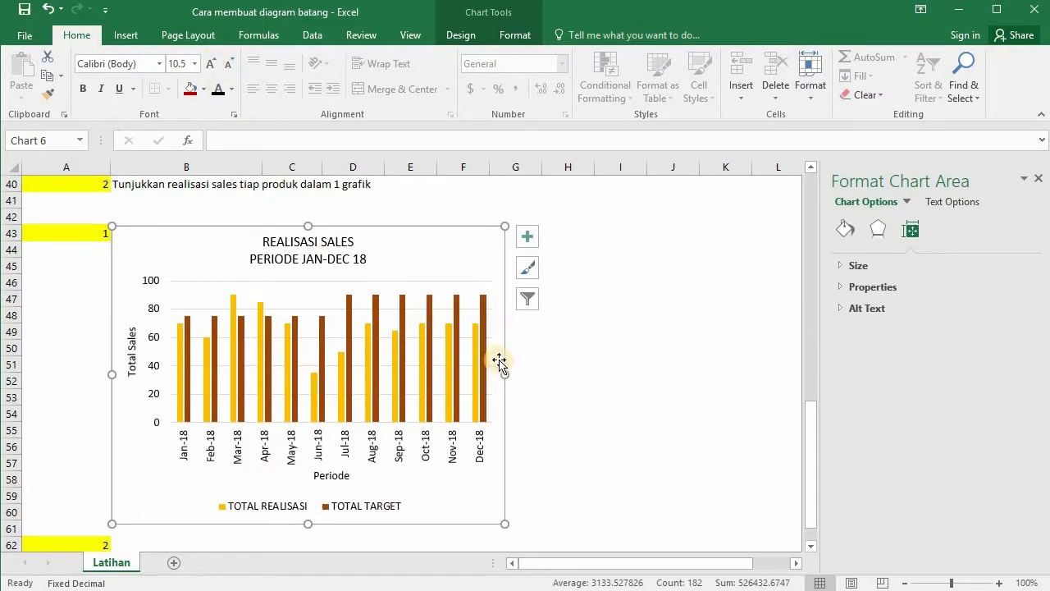
{"action": "left_click_drag", "start_coordinate": [505, 374], "coordinate": [596, 374]}
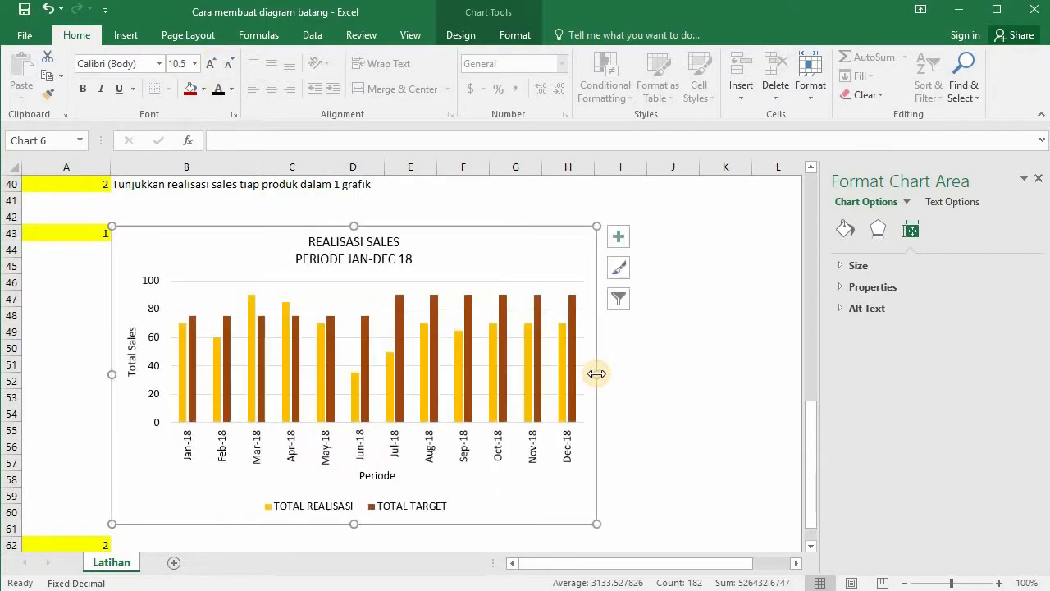
Step: Enlarge the chart title to font size 16 and make it bold
{"action": "left_click", "coordinate": [391, 259]}
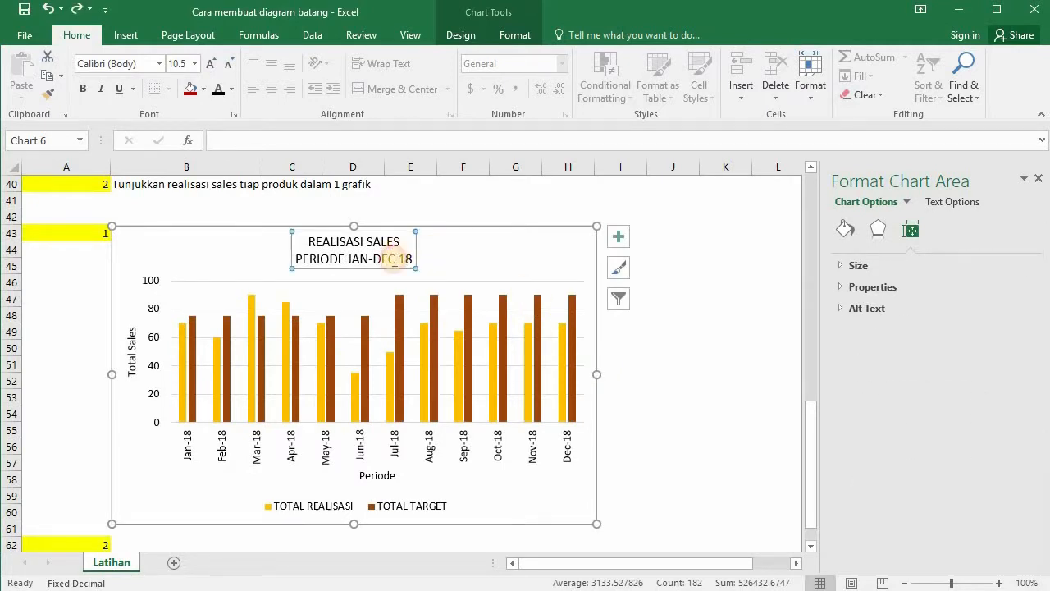
{"action": "left_click", "coordinate": [212, 66]}
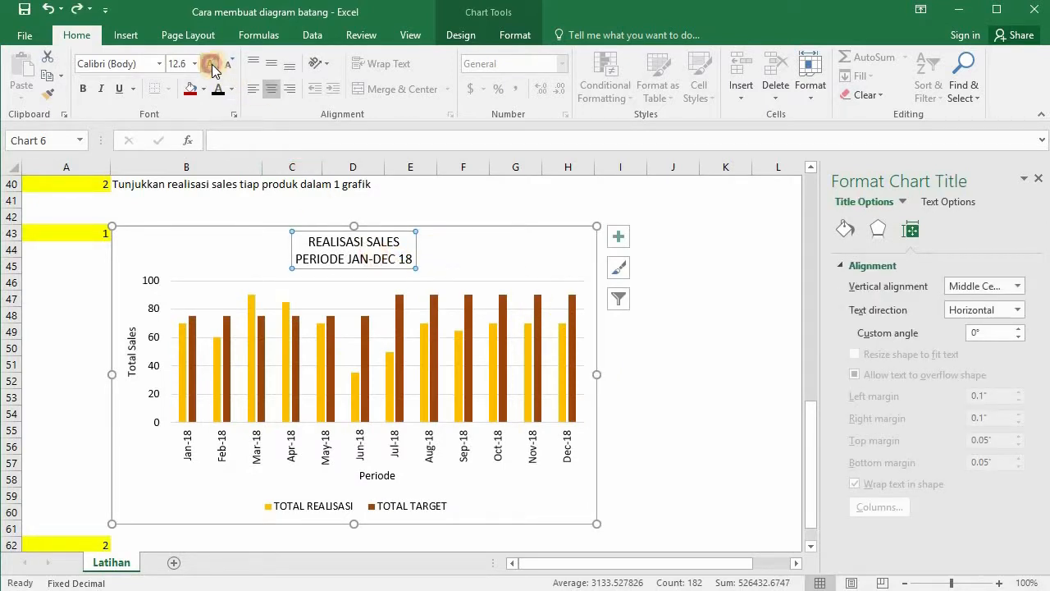
{"action": "left_click", "coordinate": [212, 66]}
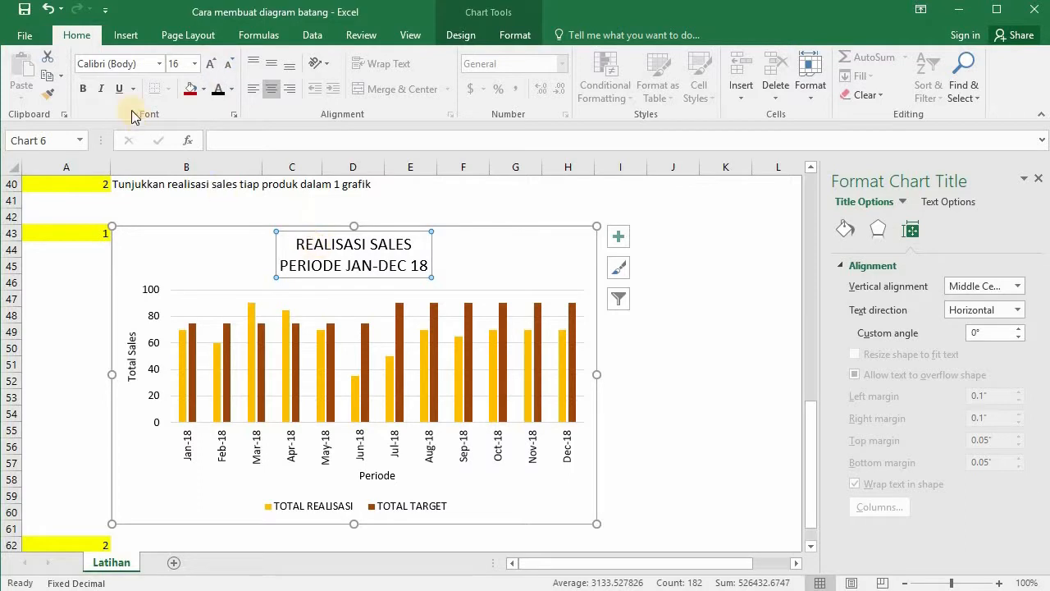
{"action": "left_click", "coordinate": [83, 88]}
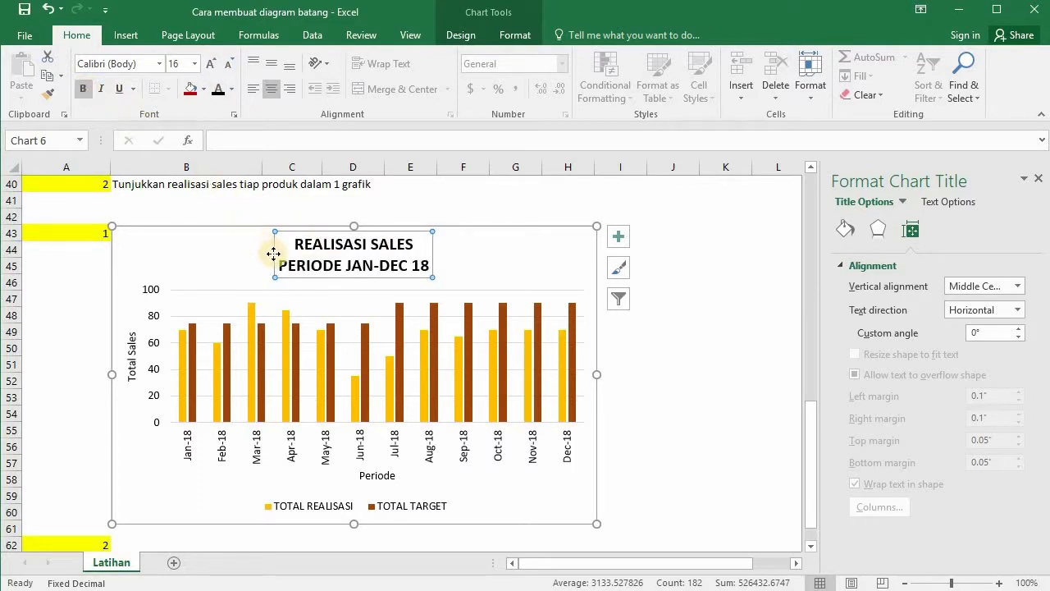
Step: Reduce the font of the title's second line, "PERIODE JAN-DEC 18", by two size steps
{"action": "left_click_drag", "start_coordinate": [280, 265], "coordinate": [429, 264]}
{"action": "left_click", "coordinate": [231, 65]}
{"action": "left_click", "coordinate": [231, 65]}
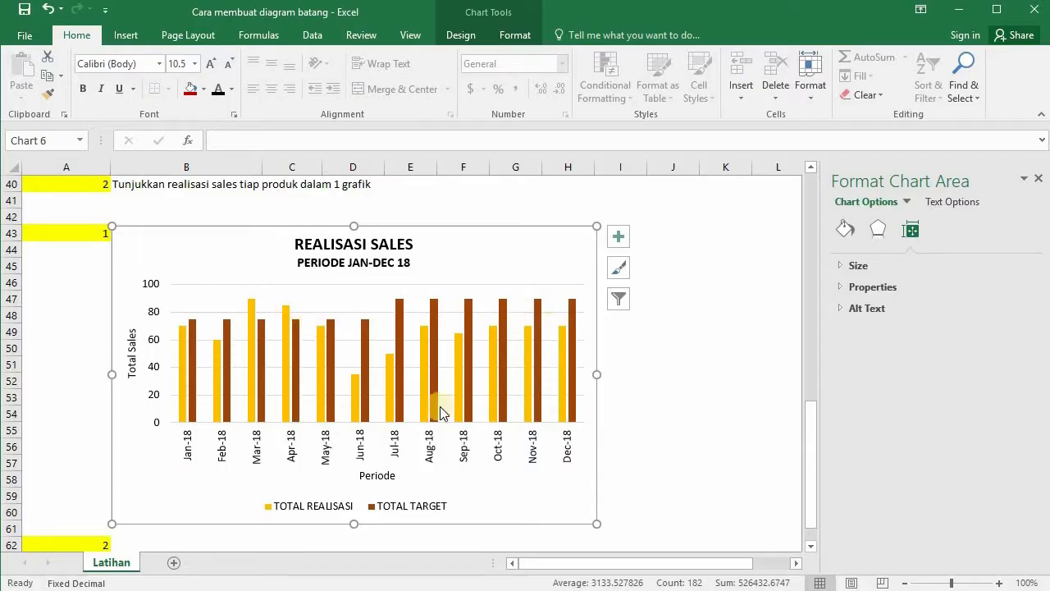
Step: Fill the TOTAL REALISASI bars with the standard dark red color
{"action": "mouse_move", "coordinate": [286, 409]}
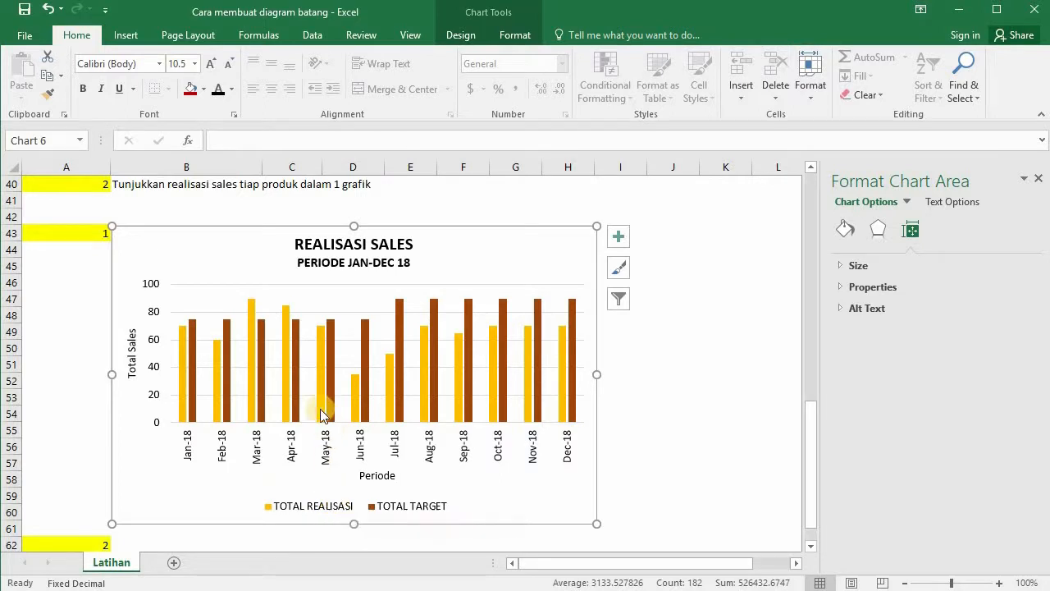
{"action": "left_click", "coordinate": [322, 342]}
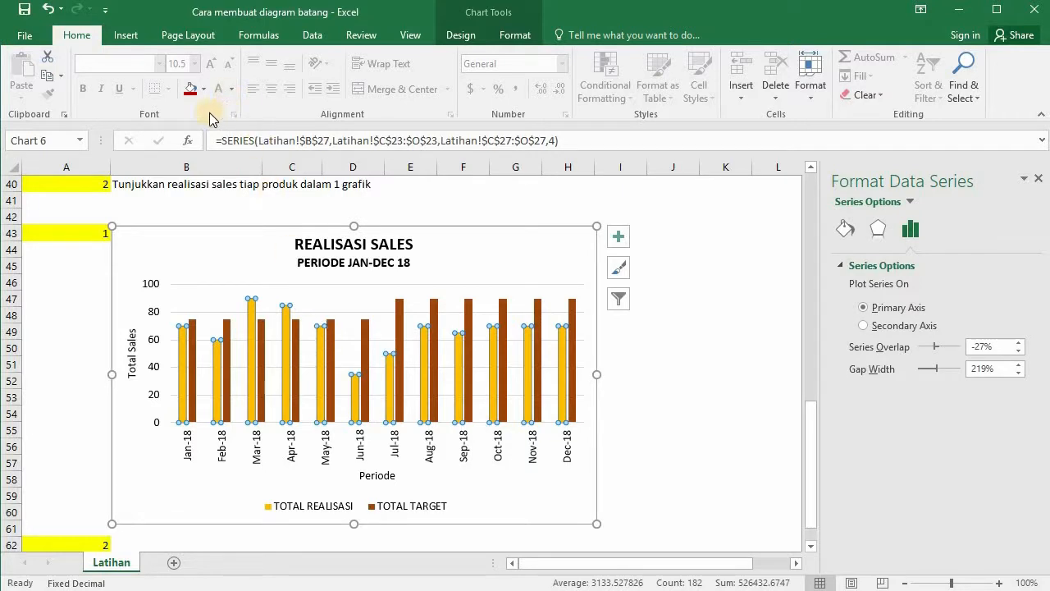
{"action": "left_click", "coordinate": [204, 92]}
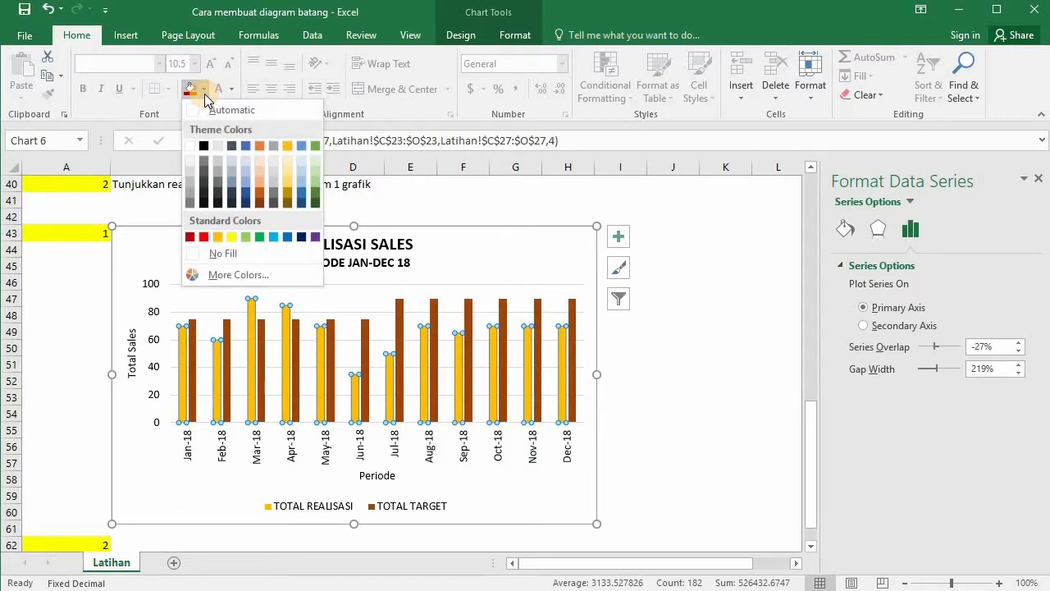
{"action": "left_click", "coordinate": [191, 237]}
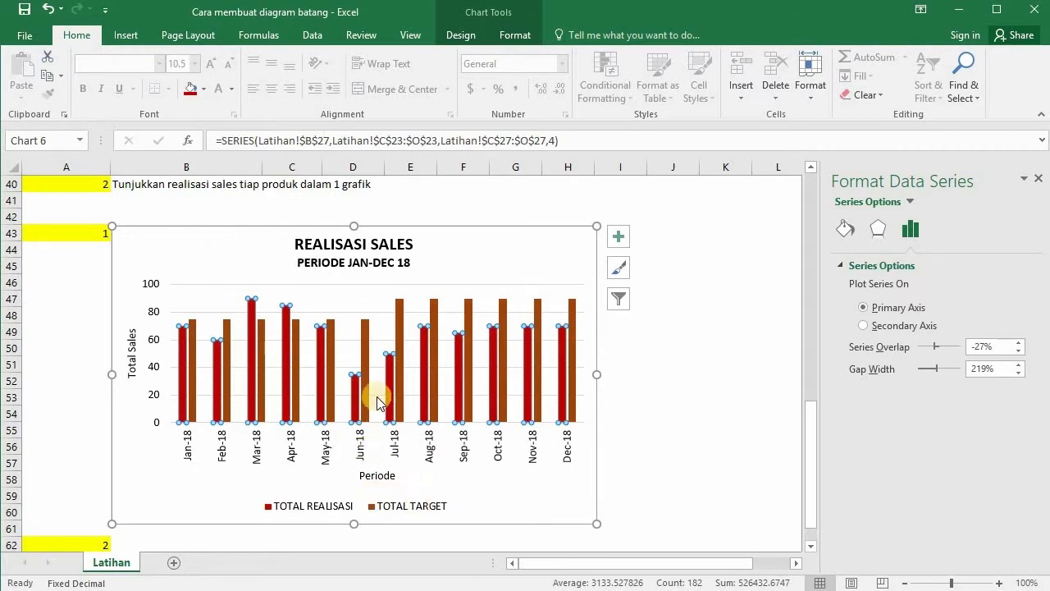
Step: Fill the TOTAL TARGET bars with a light gray theme color
{"action": "left_click", "coordinate": [364, 343]}
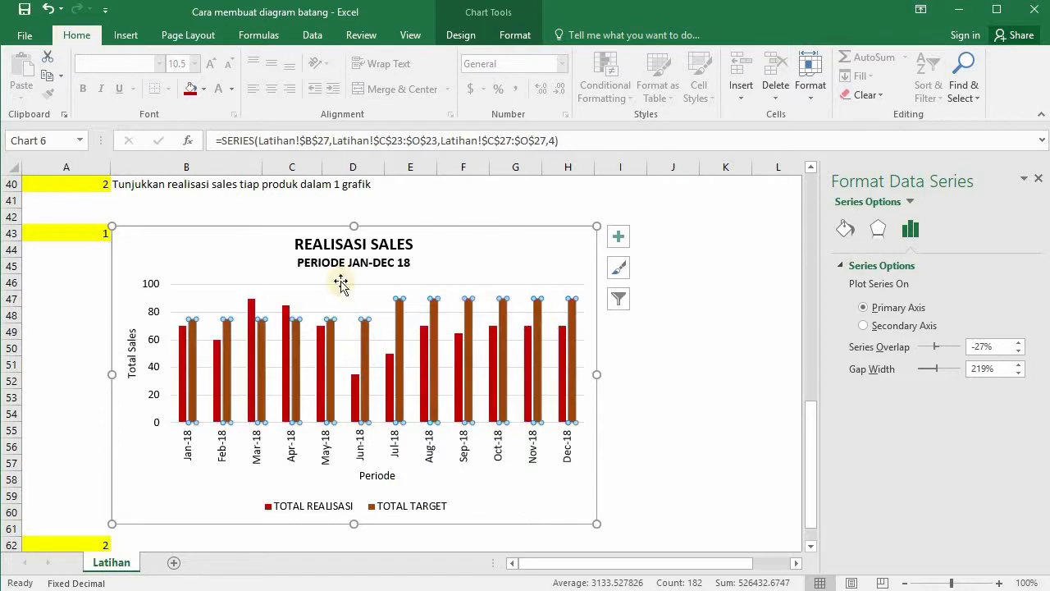
{"action": "left_click", "coordinate": [204, 89]}
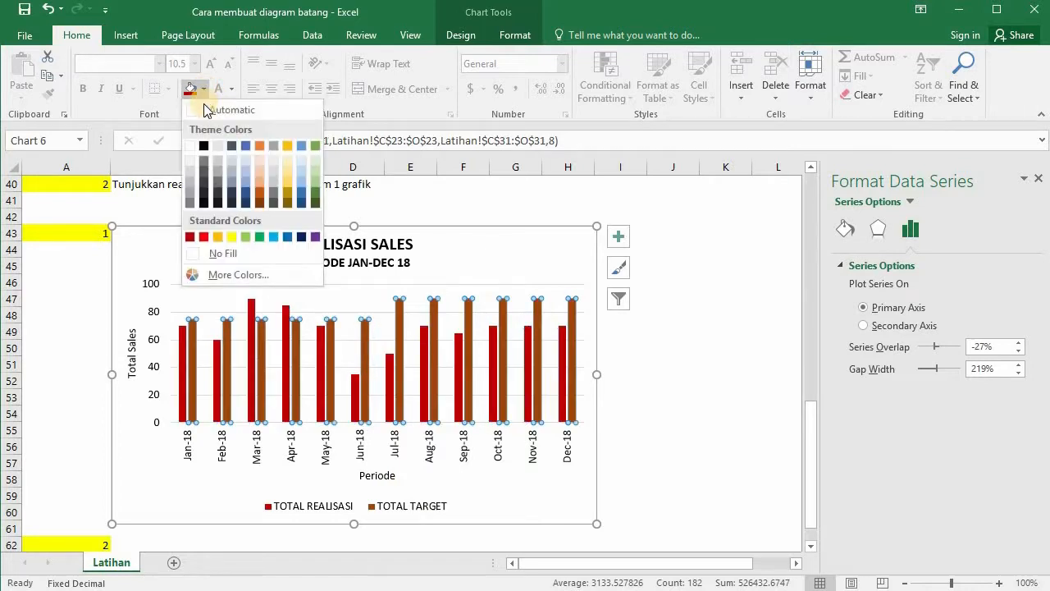
{"action": "left_click", "coordinate": [192, 194]}
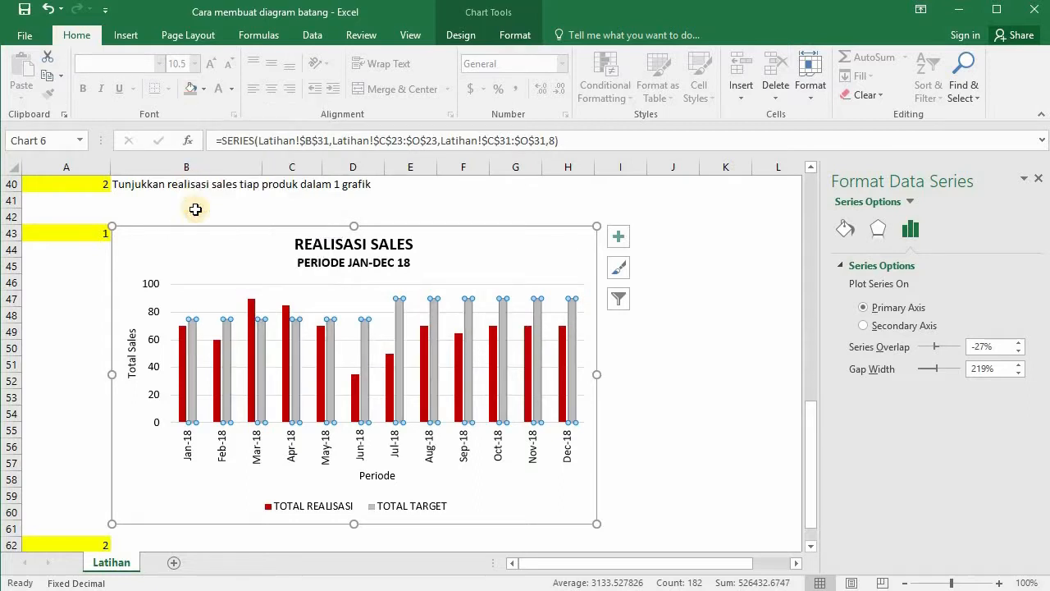
{"action": "left_click", "coordinate": [198, 238]}
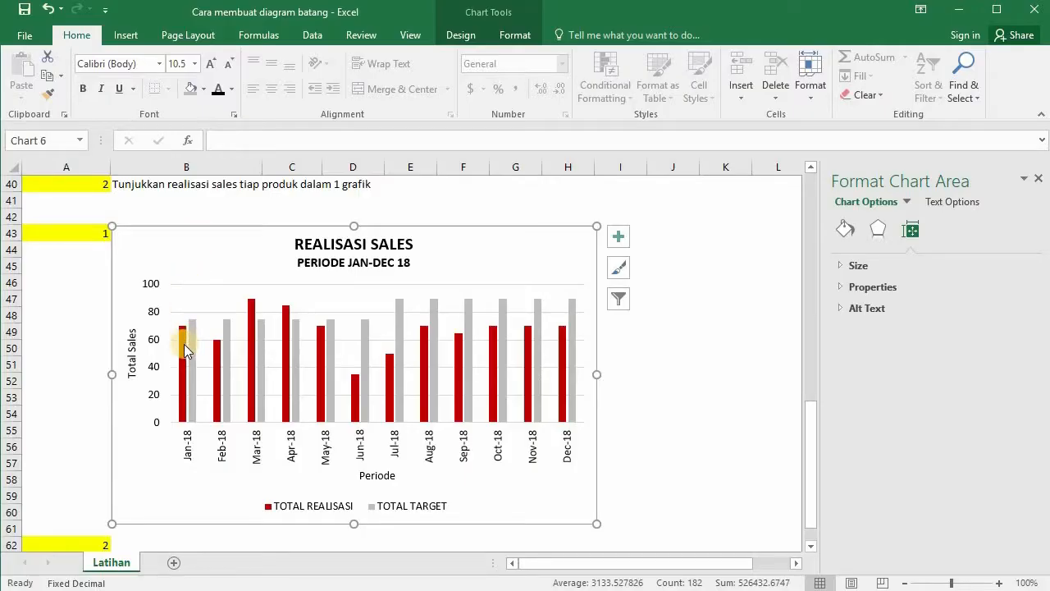
Step: Add data labels to both chart series and position them at Inside End
{"action": "mouse_move", "coordinate": [185, 338]}
{"action": "left_click", "coordinate": [618, 237]}
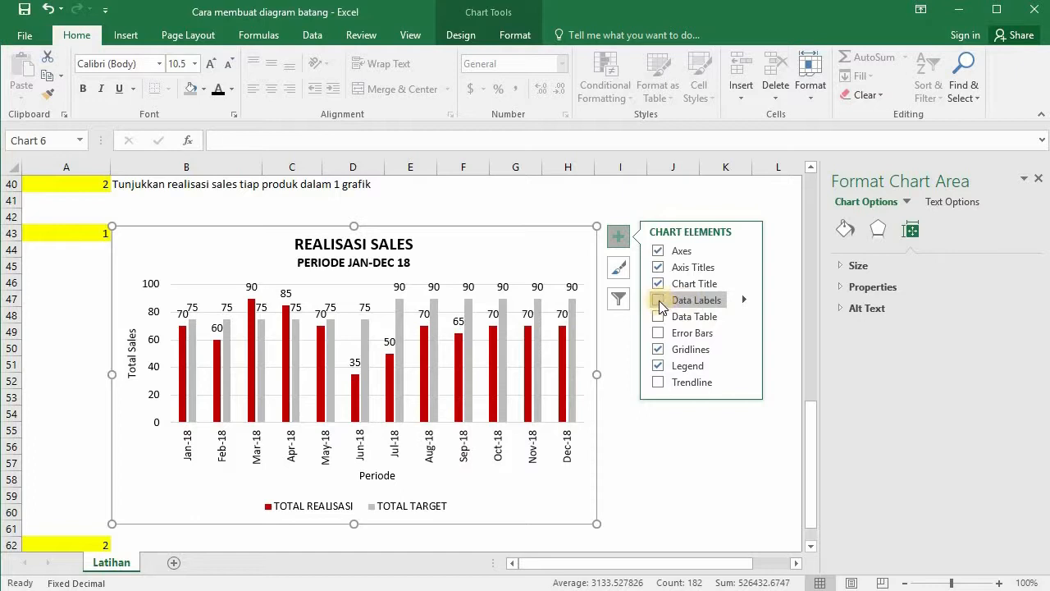
{"action": "left_click", "coordinate": [659, 301]}
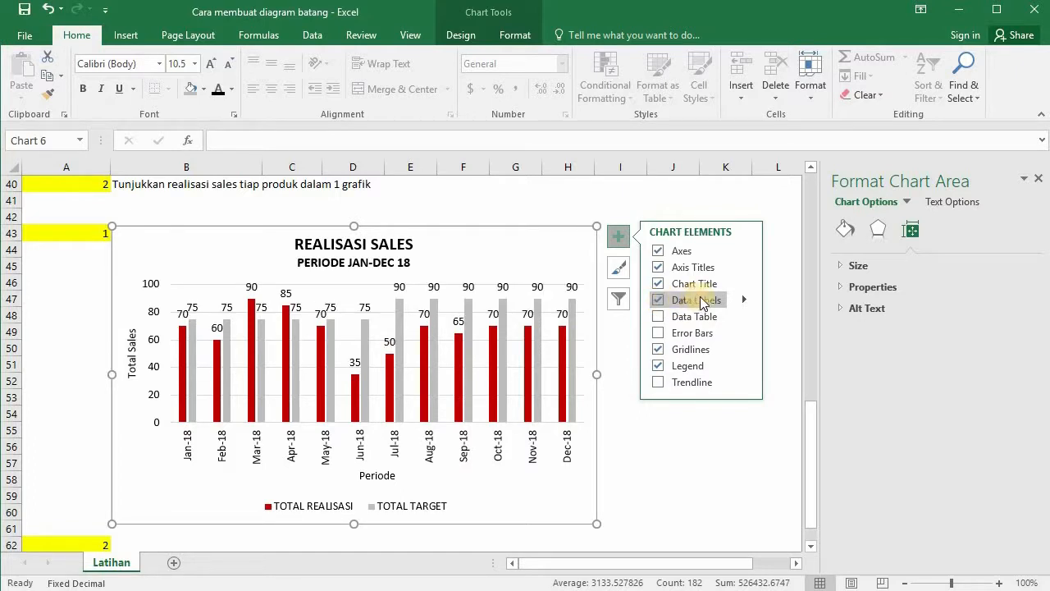
{"action": "left_click", "coordinate": [747, 301]}
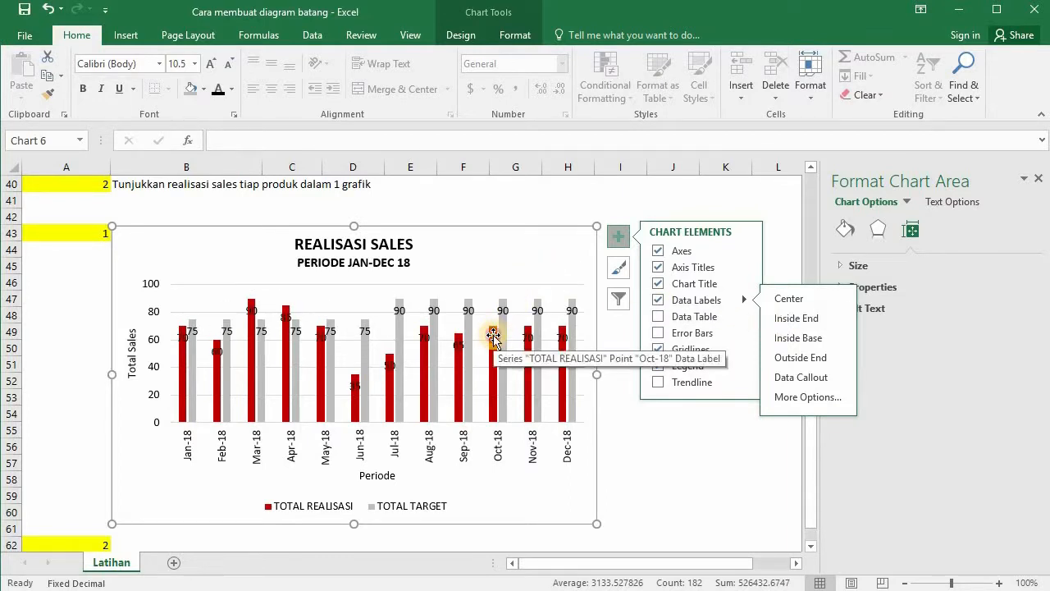
Step: Set the font color of the TOTAL REALISASI data labels to white
{"action": "left_click", "coordinate": [493, 336]}
{"action": "left_click", "coordinate": [231, 89]}
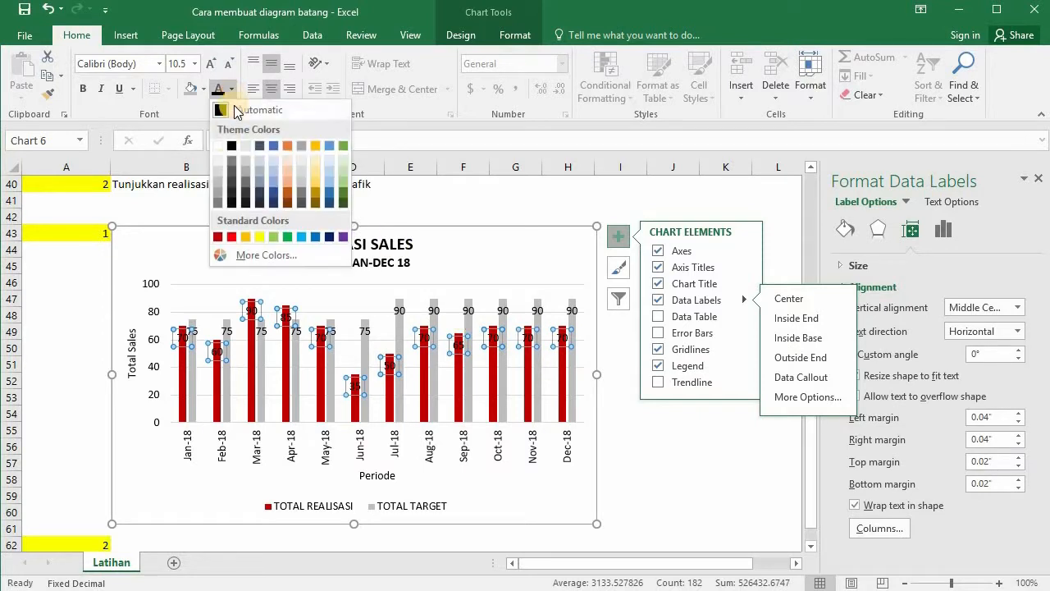
{"action": "left_click", "coordinate": [220, 145]}
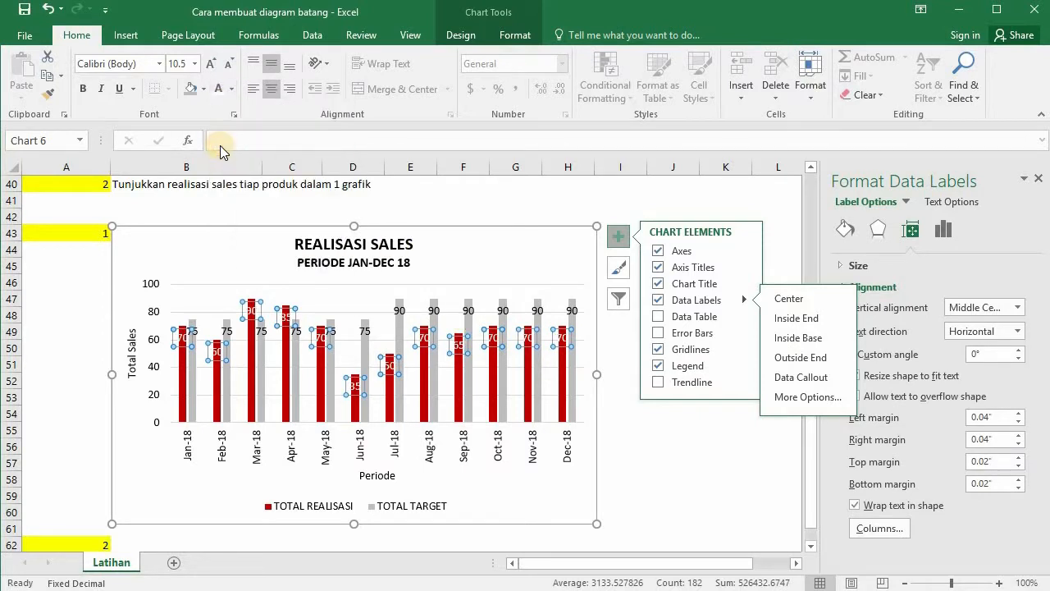
{"action": "left_click", "coordinate": [496, 234]}
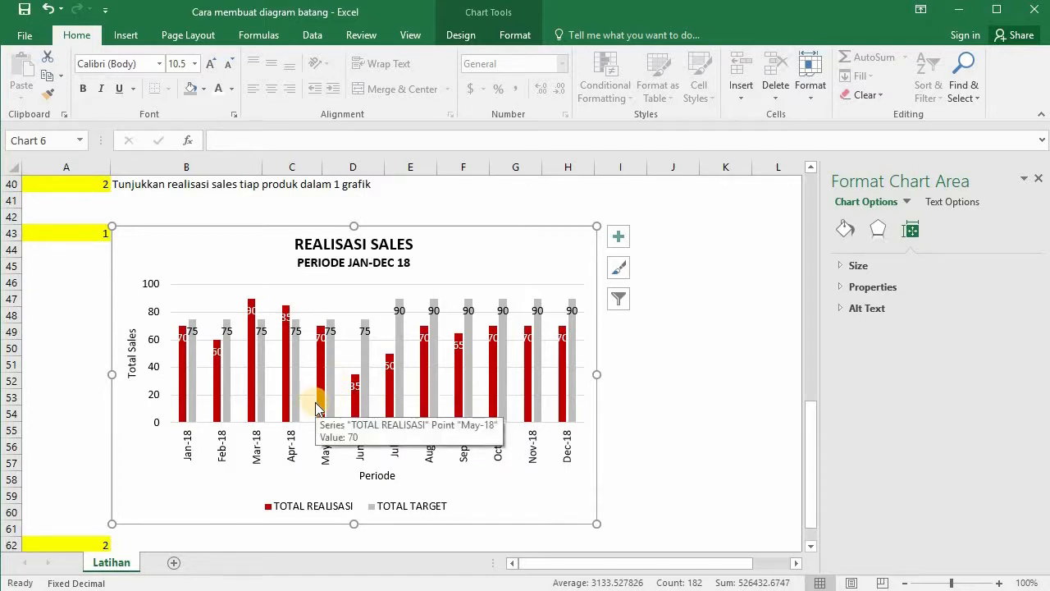
Step: Open the chart's Select Data Source dialog and check the chart data range entry
{"action": "right_click", "coordinate": [484, 264]}
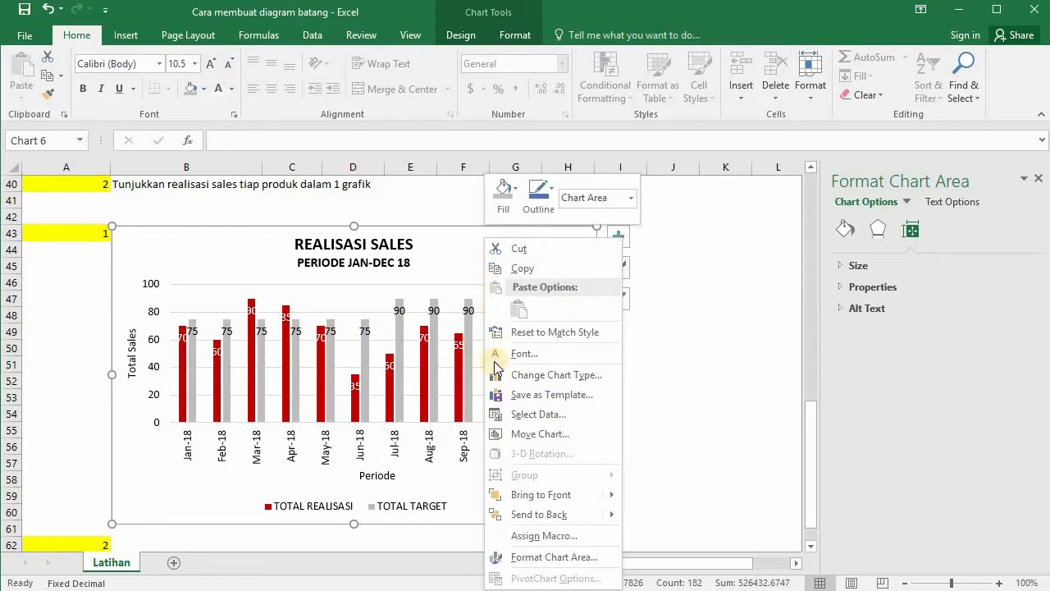
{"action": "left_click", "coordinate": [515, 415]}
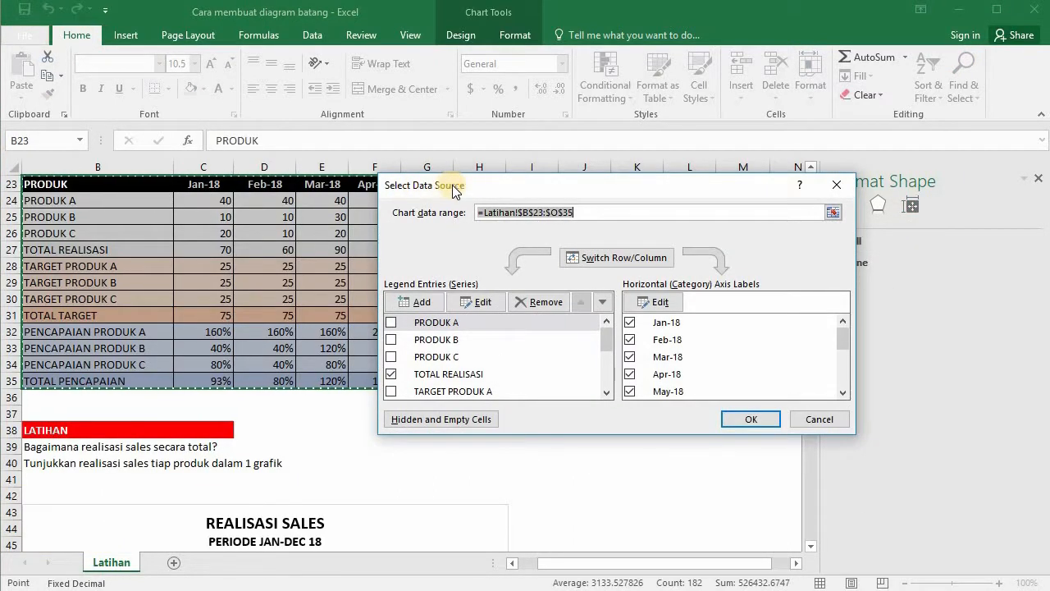
{"action": "left_click_drag", "start_coordinate": [478, 213], "coordinate": [587, 210]}
{"action": "left_click", "coordinate": [588, 211]}
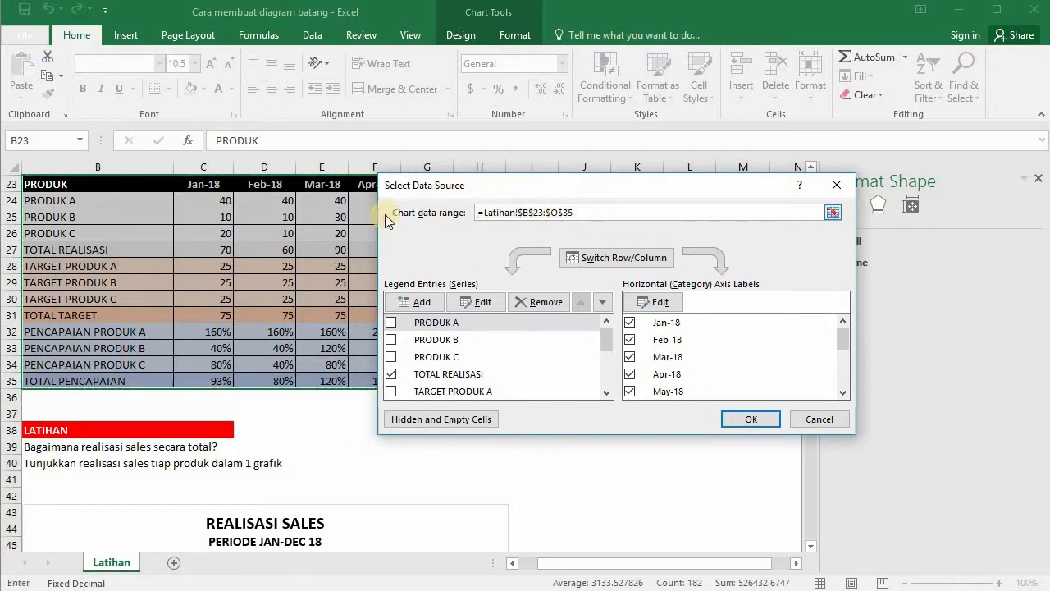
Step: Move the Select Data Source dialog out of the way to compare the source table's rows and months with the chart range
{"action": "left_click_drag", "start_coordinate": [507, 183], "coordinate": [327, 365]}
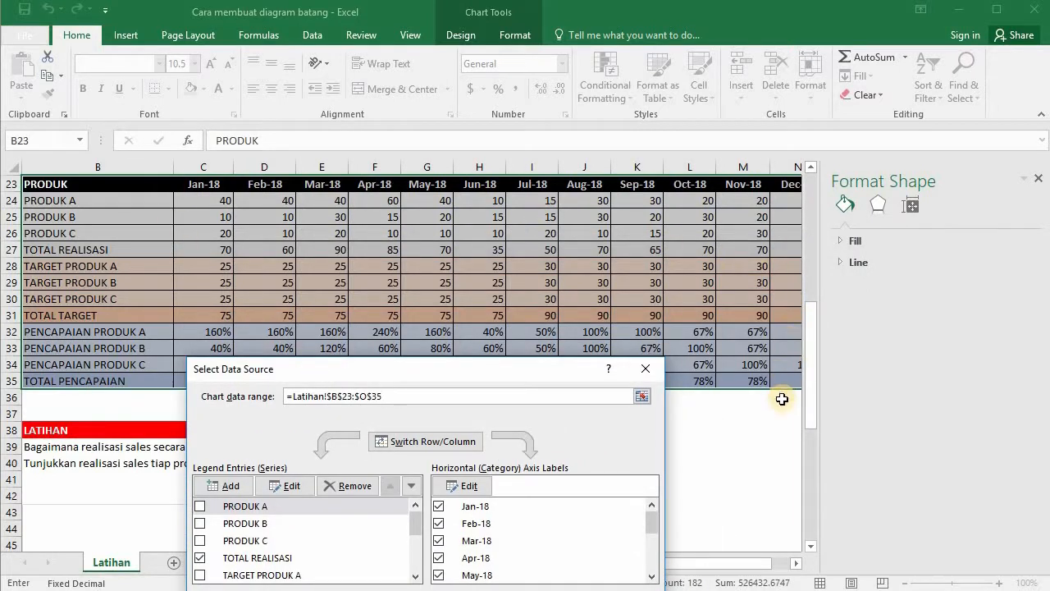
{"action": "left_click_drag", "start_coordinate": [520, 368], "coordinate": [590, 175]}
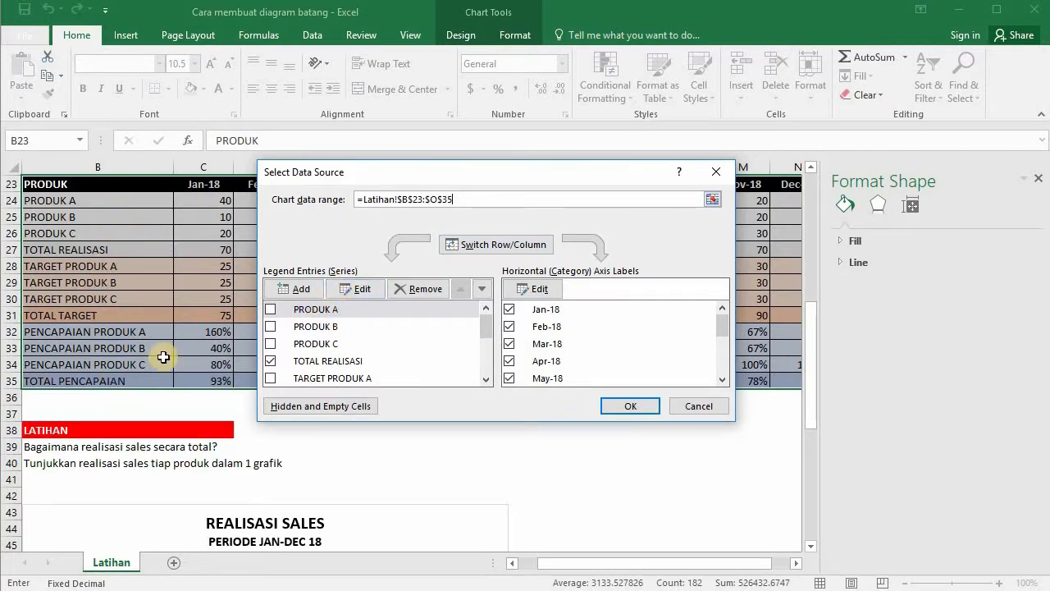
{"action": "left_click_drag", "start_coordinate": [490, 169], "coordinate": [398, 304]}
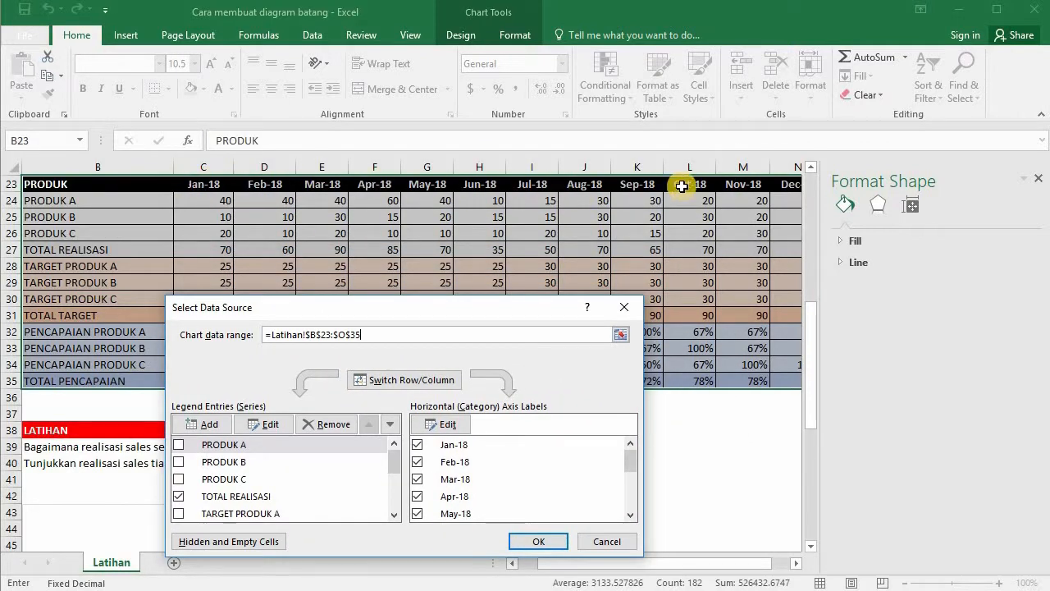
{"action": "left_click_drag", "start_coordinate": [472, 306], "coordinate": [550, 215]}
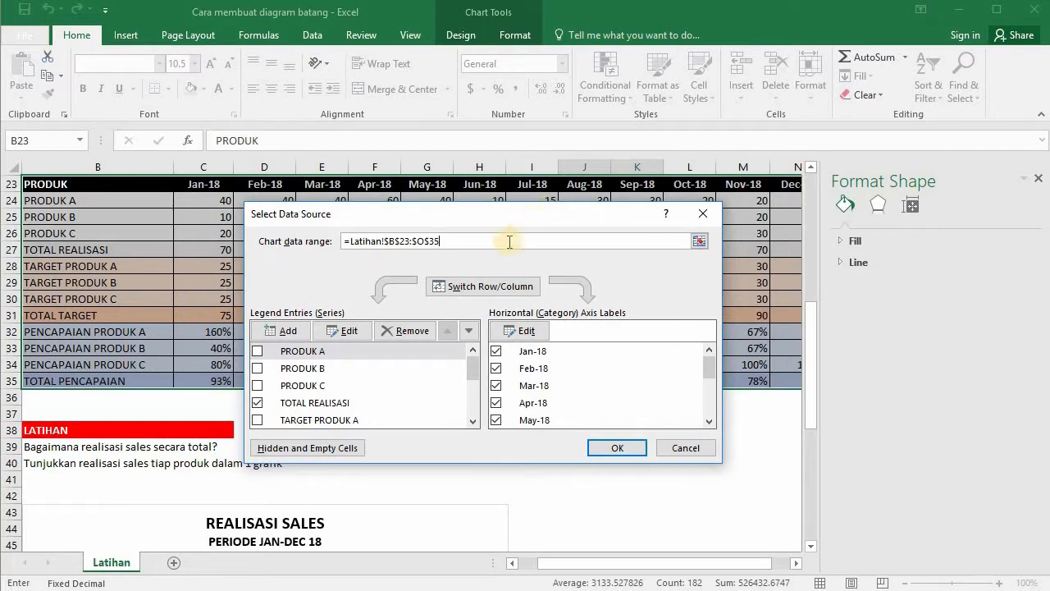
Step: Move the TOTAL TARGET series above TOTAL REALISASI in the chart's series order and apply the change
{"action": "left_click_drag", "start_coordinate": [476, 369], "coordinate": [479, 387]}
{"action": "left_click", "coordinate": [320, 420]}
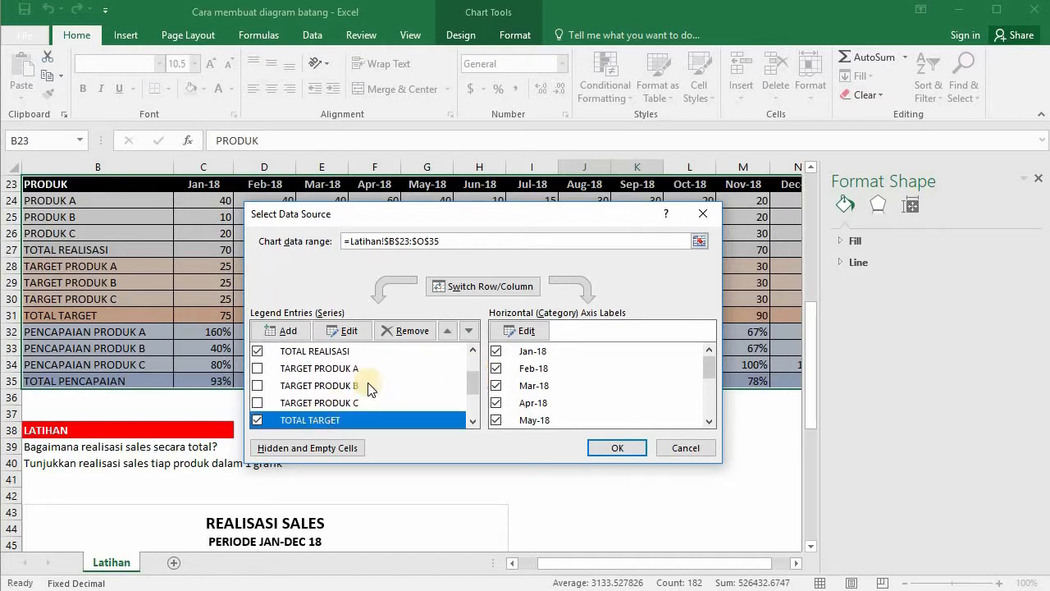
{"action": "left_click", "coordinate": [447, 330]}
{"action": "left_click", "coordinate": [447, 330]}
{"action": "left_click", "coordinate": [447, 330]}
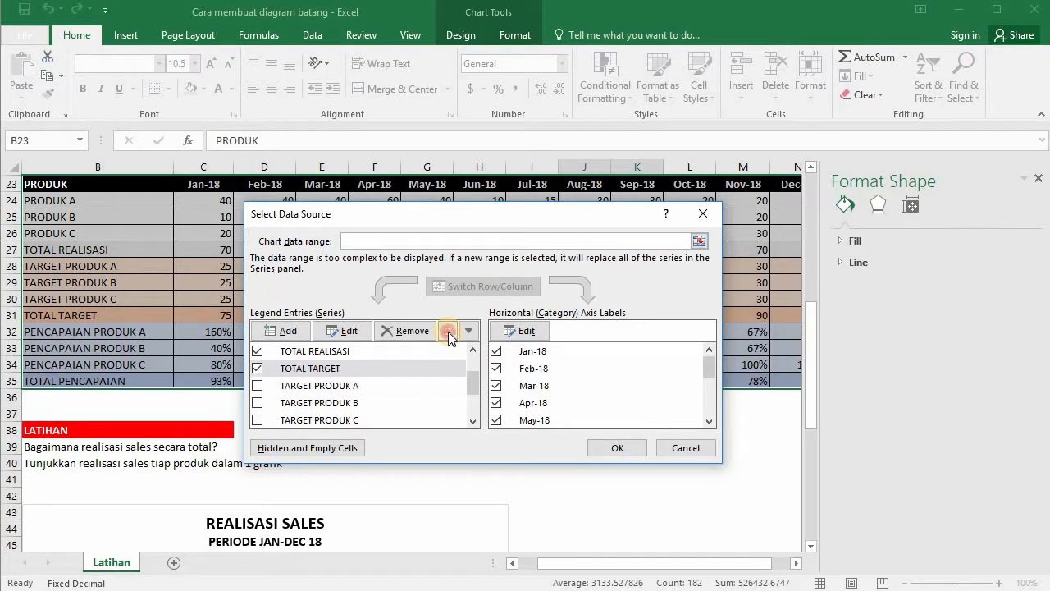
{"action": "left_click", "coordinate": [447, 330]}
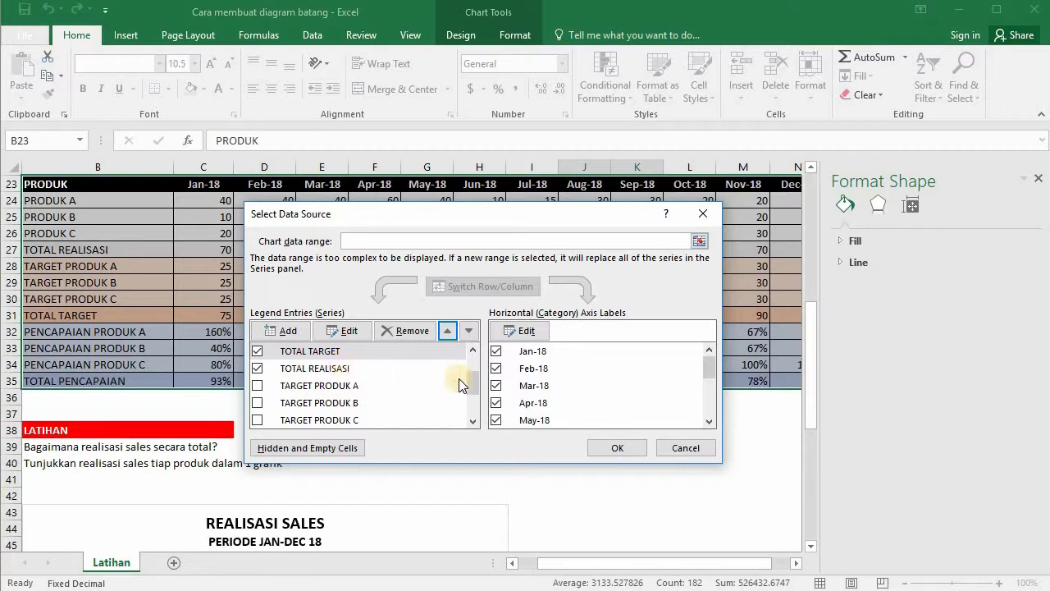
{"action": "left_click", "coordinate": [616, 448]}
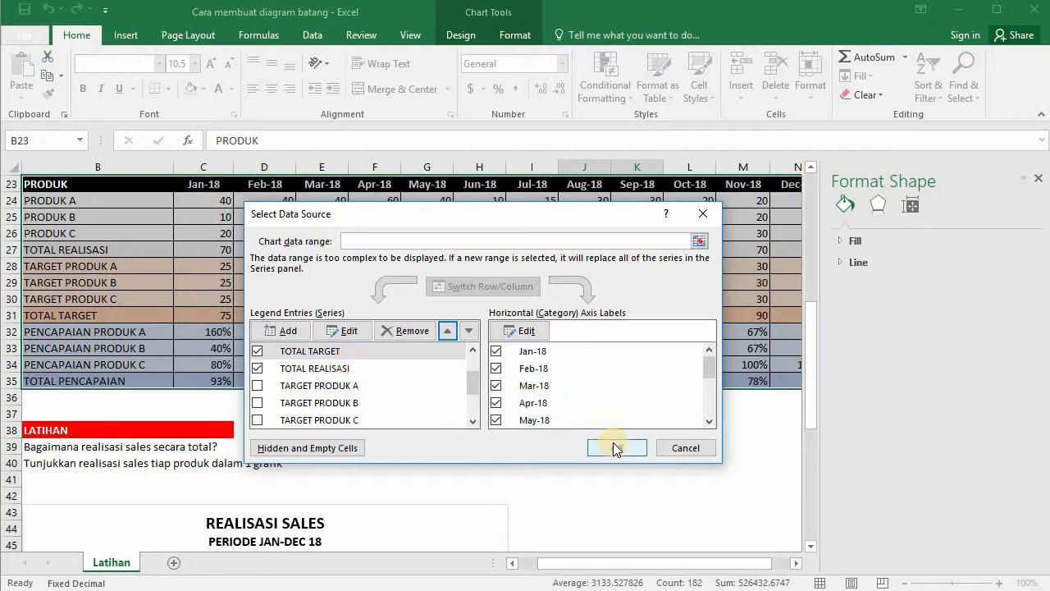
{"action": "left_click", "coordinate": [435, 430]}
{"action": "scroll", "coordinate": [366, 369], "scroll_direction": "down", "scroll_amount": 5}
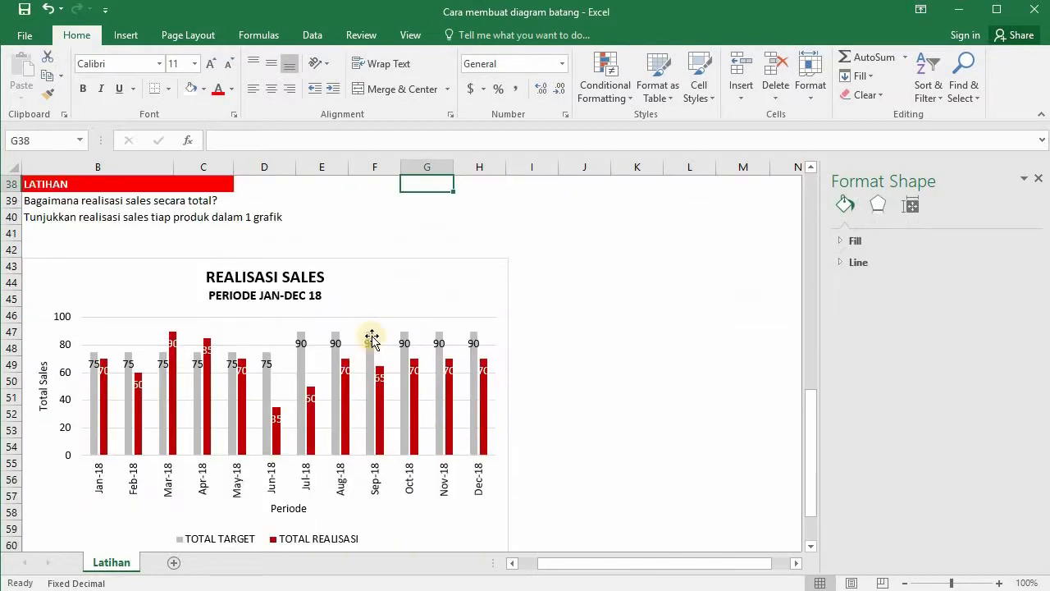
{"action": "left_click_drag", "start_coordinate": [544, 564], "coordinate": [521, 563]}
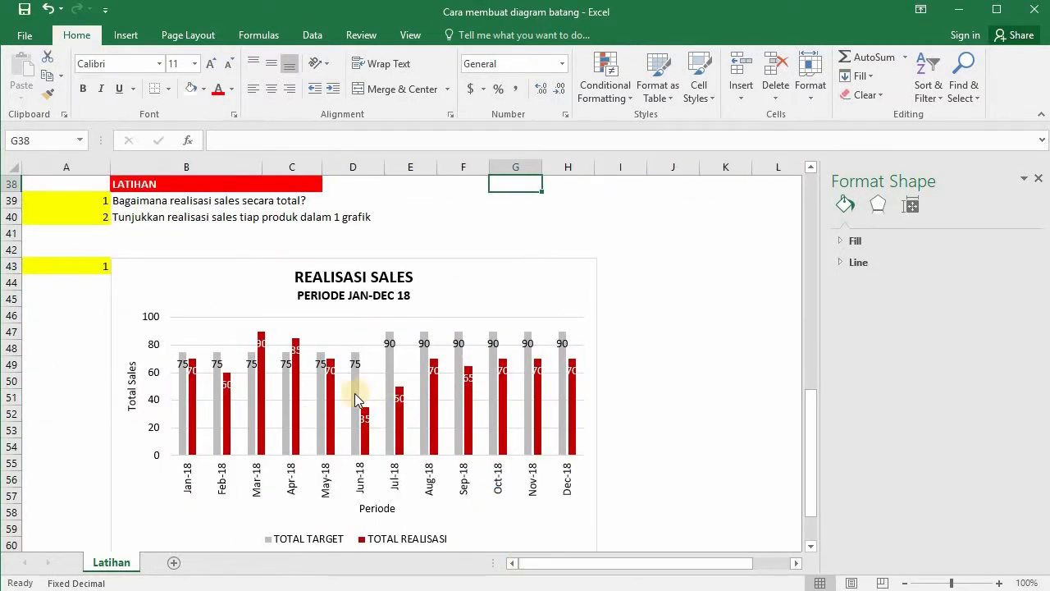
Step: Try series overlaps of 54% and -97% on the TOTAL TARGET bars, and test a narrower chart width
{"action": "mouse_move", "coordinate": [355, 393]}
{"action": "left_click", "coordinate": [392, 365]}
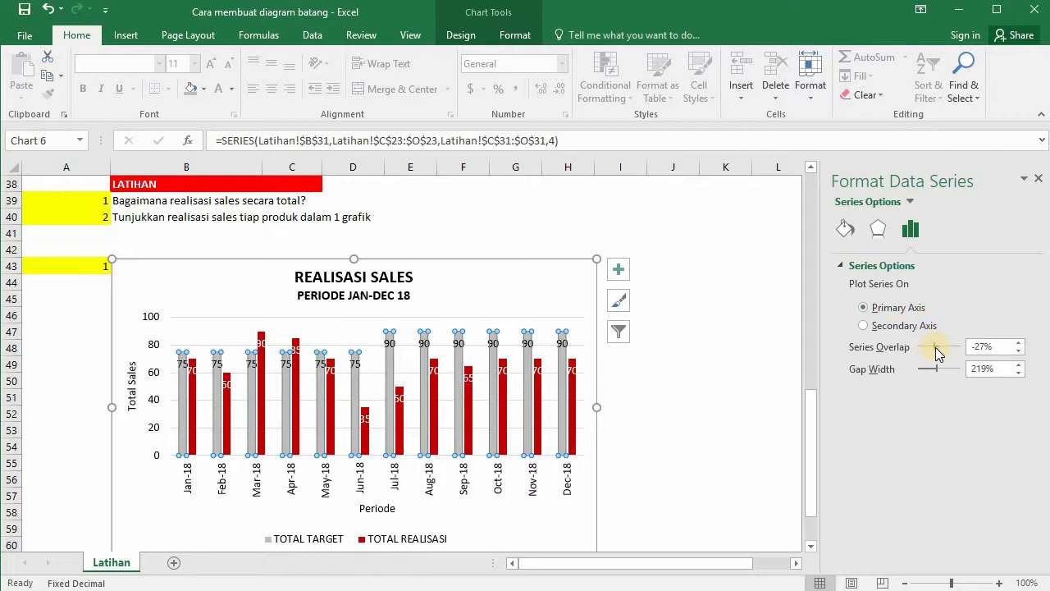
{"action": "mouse_move", "coordinate": [935, 347]}
{"action": "left_mouse_down"}
{"action": "mouse_move", "coordinate": [924, 349]}
{"action": "mouse_move", "coordinate": [952, 350]}
{"action": "left_mouse_up"}
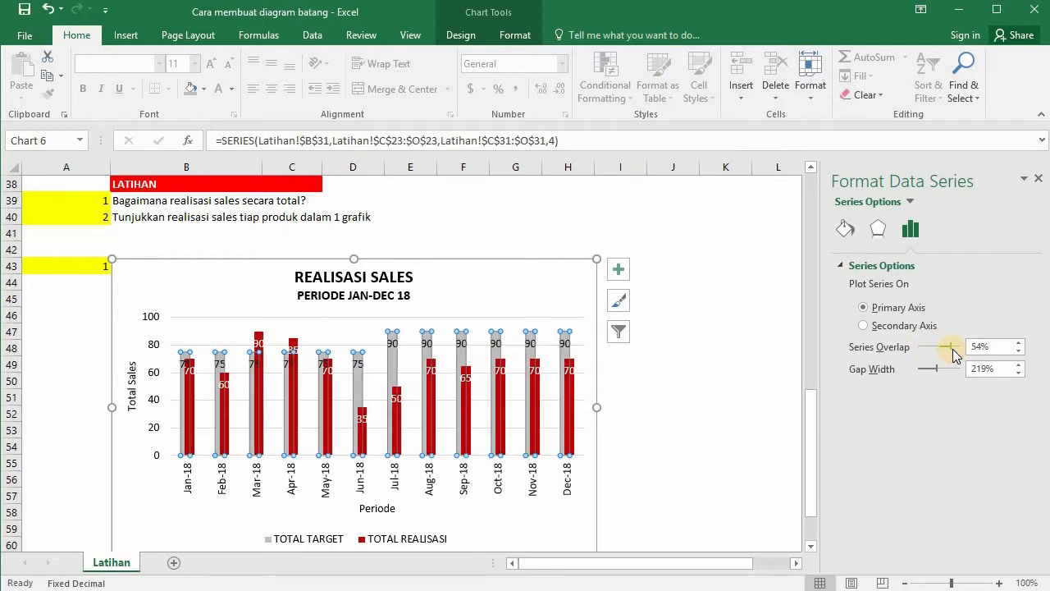
{"action": "left_click_drag", "start_coordinate": [951, 349], "coordinate": [919, 345]}
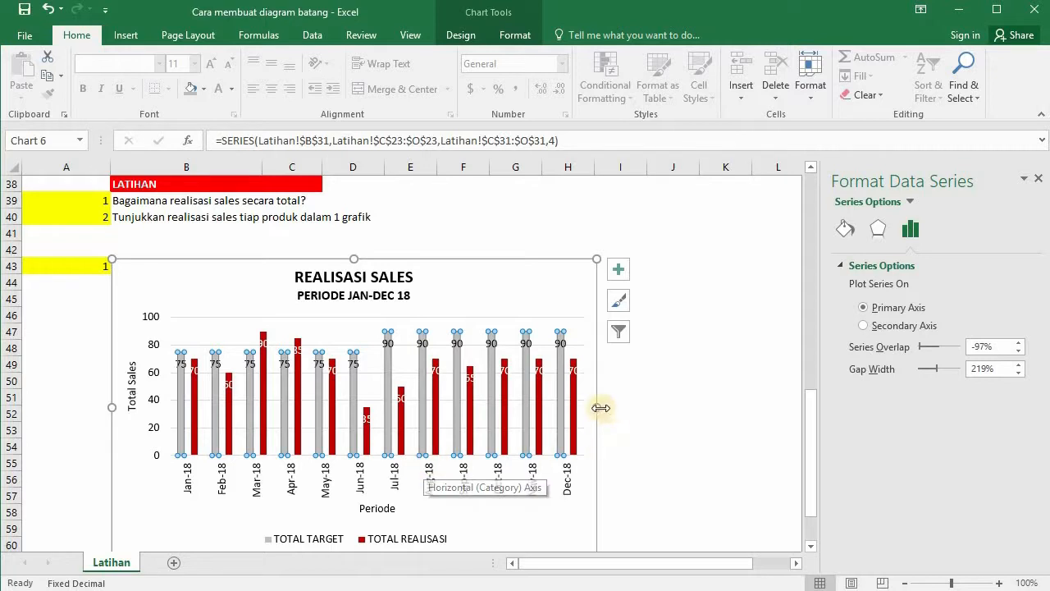
{"action": "left_click_drag", "start_coordinate": [597, 407], "coordinate": [505, 407]}
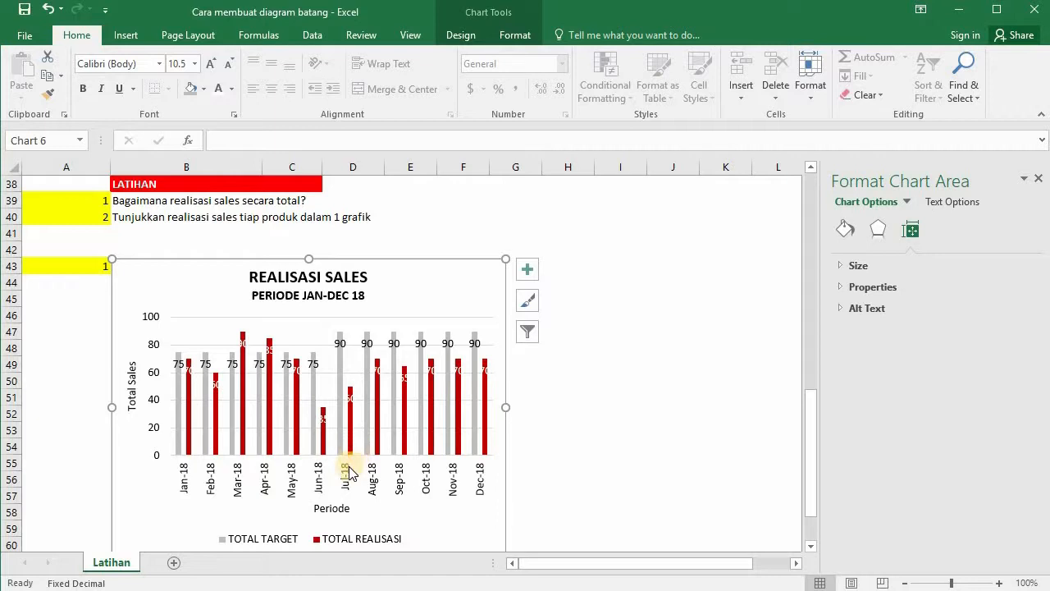
{"action": "left_click_drag", "start_coordinate": [505, 407], "coordinate": [592, 407]}
Step: Set the chart bars' series overlap to 1% and gap width to 88%, and widen the chart to the end of column I
{"action": "left_click", "coordinate": [557, 356]}
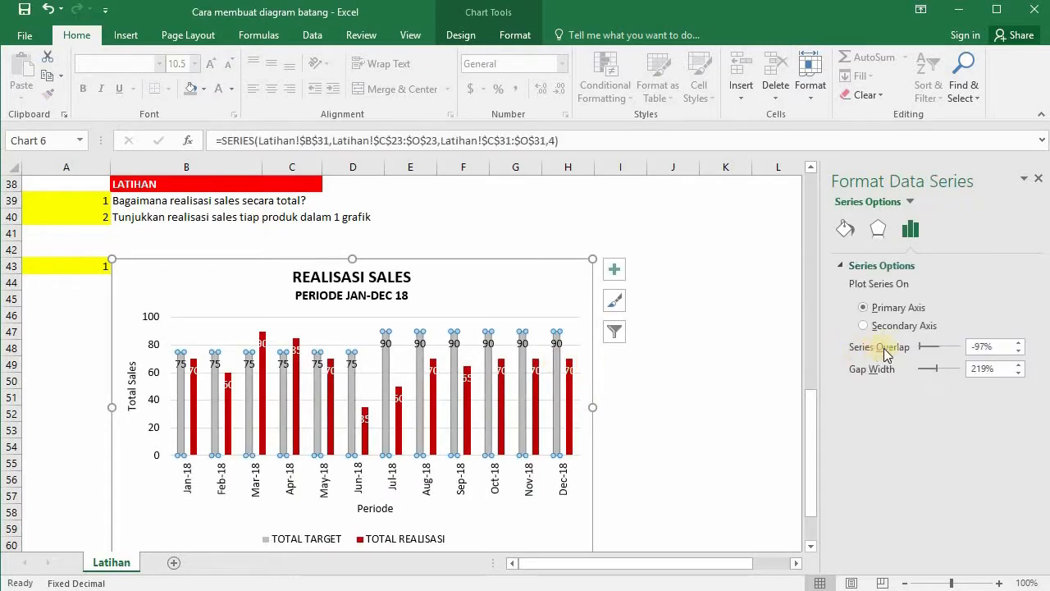
{"action": "left_click_drag", "start_coordinate": [922, 346], "coordinate": [946, 346]}
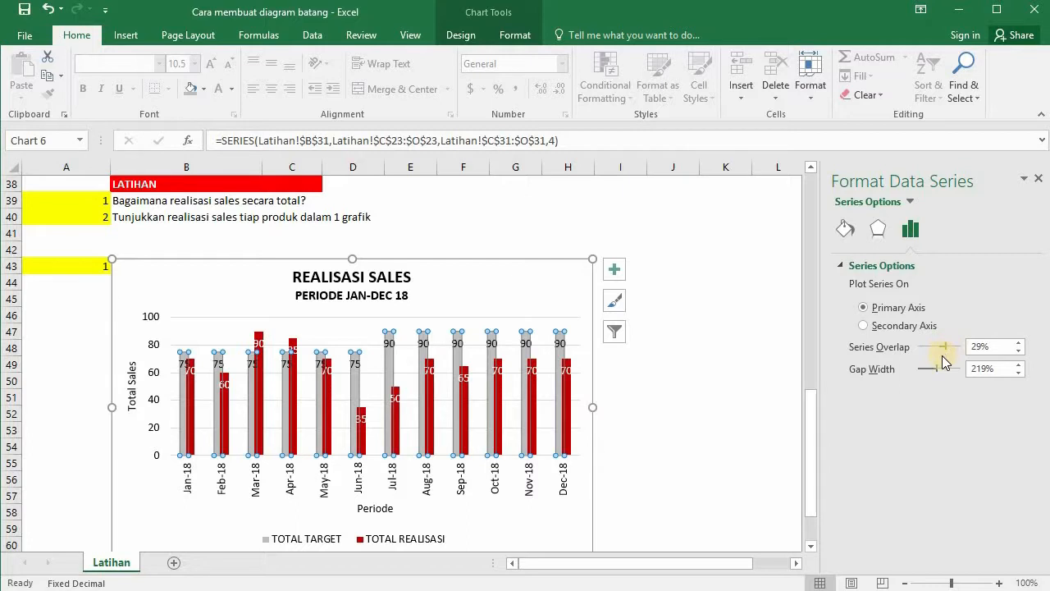
{"action": "left_click_drag", "start_coordinate": [936, 367], "coordinate": [928, 368]}
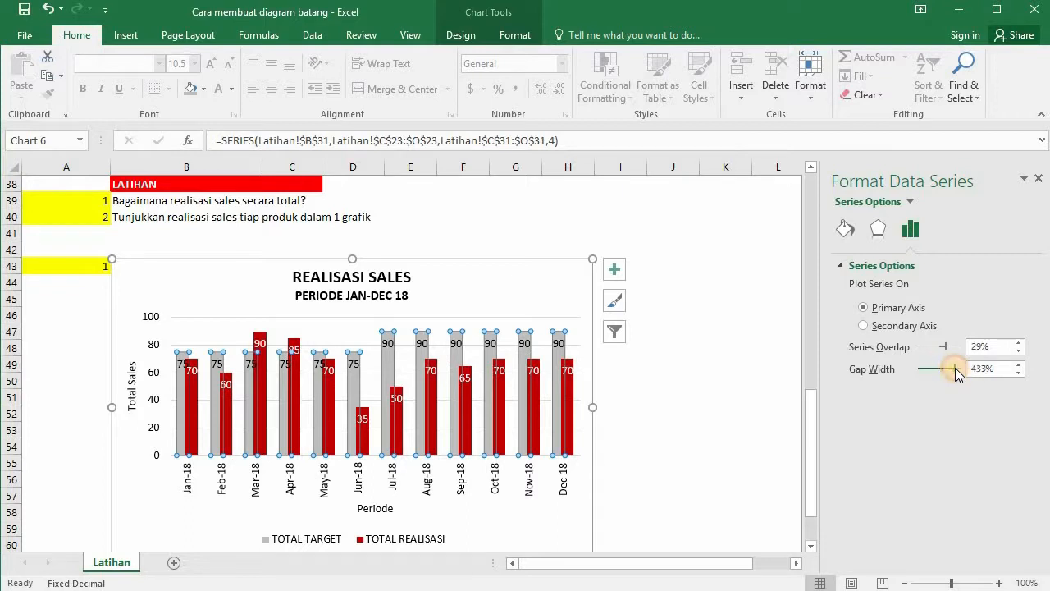
{"action": "left_click_drag", "start_coordinate": [955, 367], "coordinate": [926, 368]}
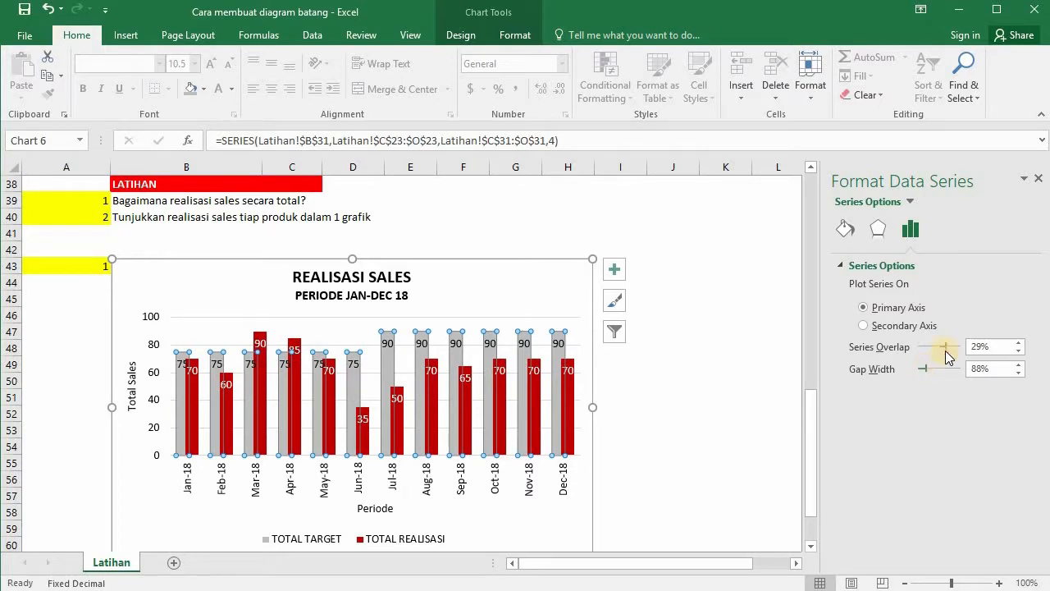
{"action": "left_click_drag", "start_coordinate": [947, 351], "coordinate": [941, 351]}
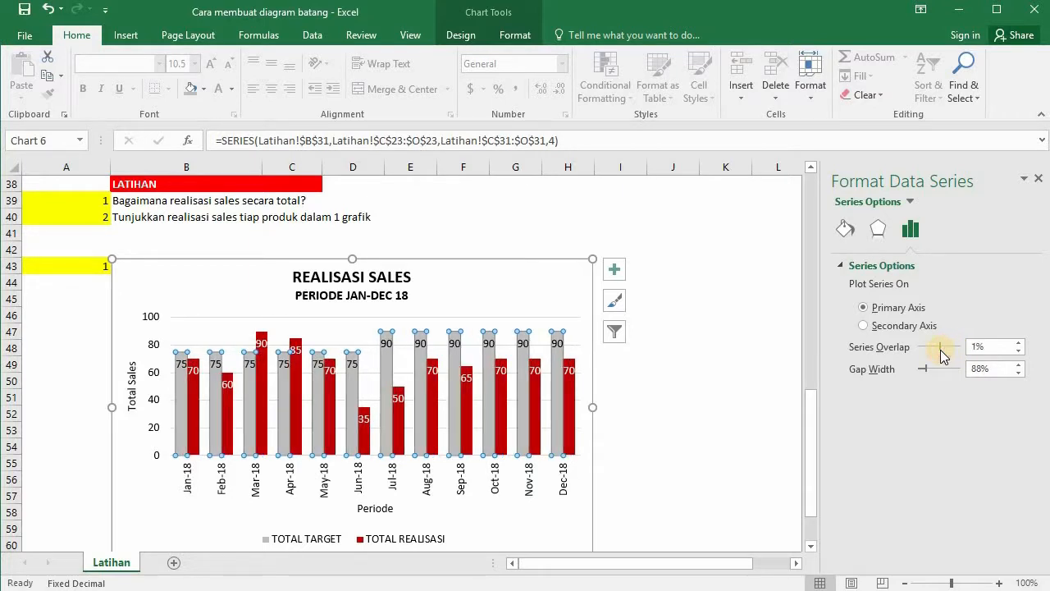
{"action": "left_click", "coordinate": [601, 400]}
{"action": "left_click_drag", "start_coordinate": [594, 406], "coordinate": [646, 405]}
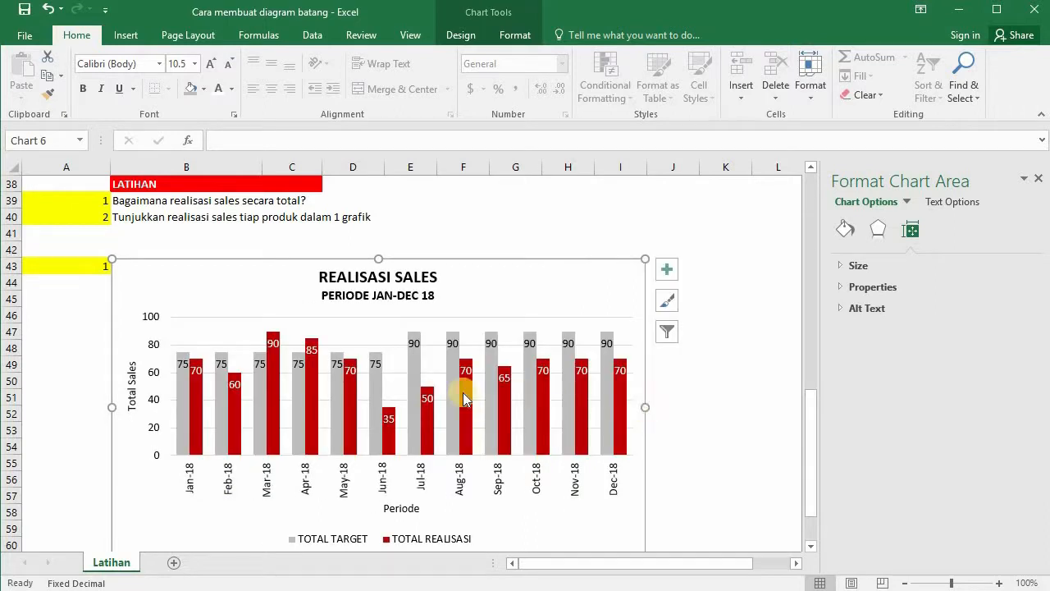